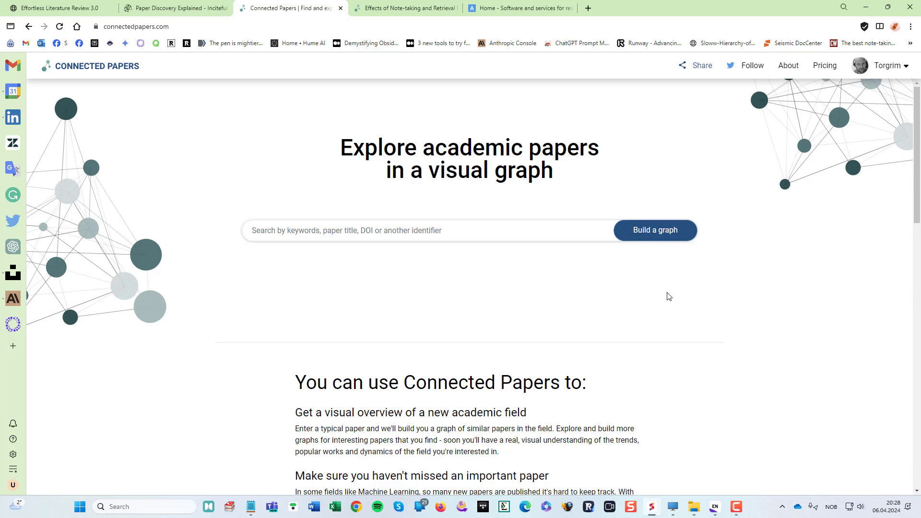
View the graph for "Effects of Note-taking and Retrieval Practice on Memory Performance" and read the guide on how to read it.
left_click(398, 9)
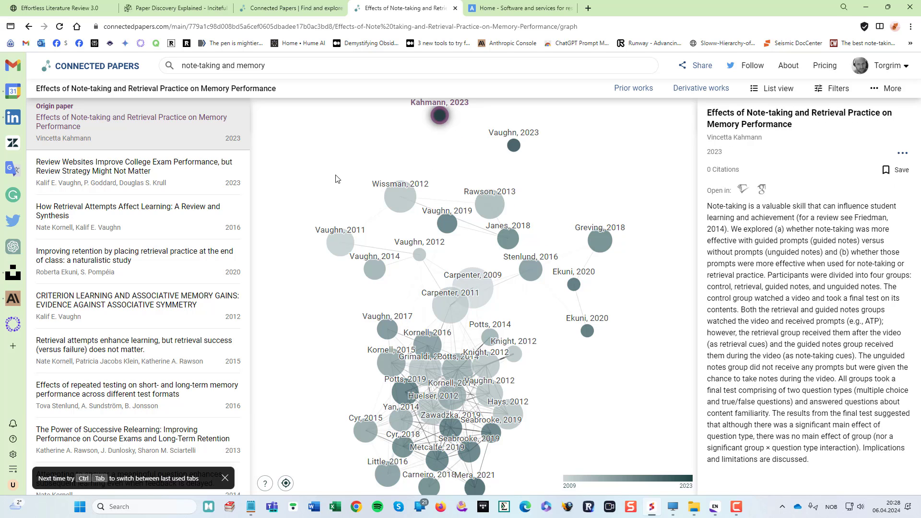
left_click(170, 153)
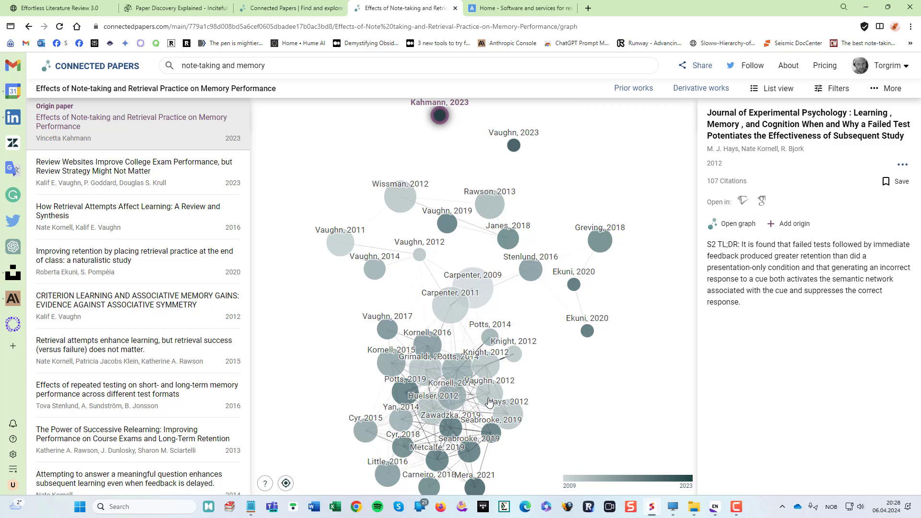
mouse_move(415, 402)
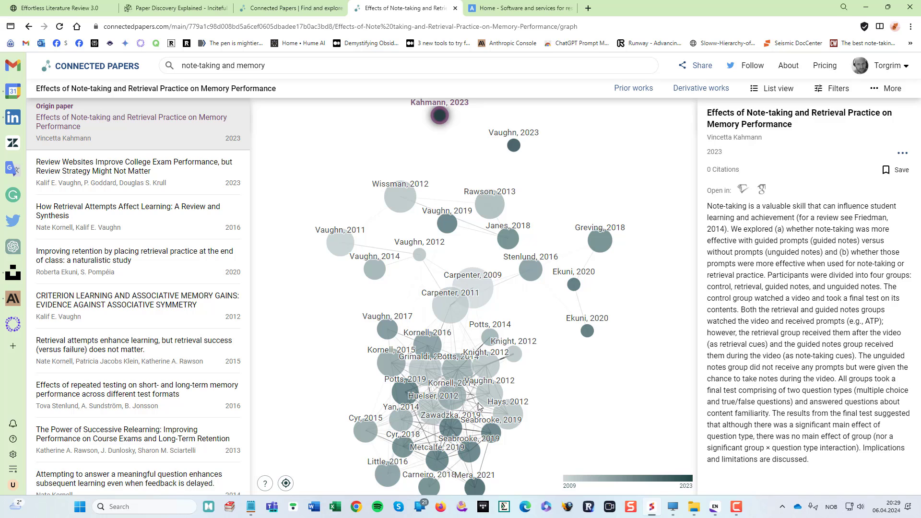
left_click(267, 485)
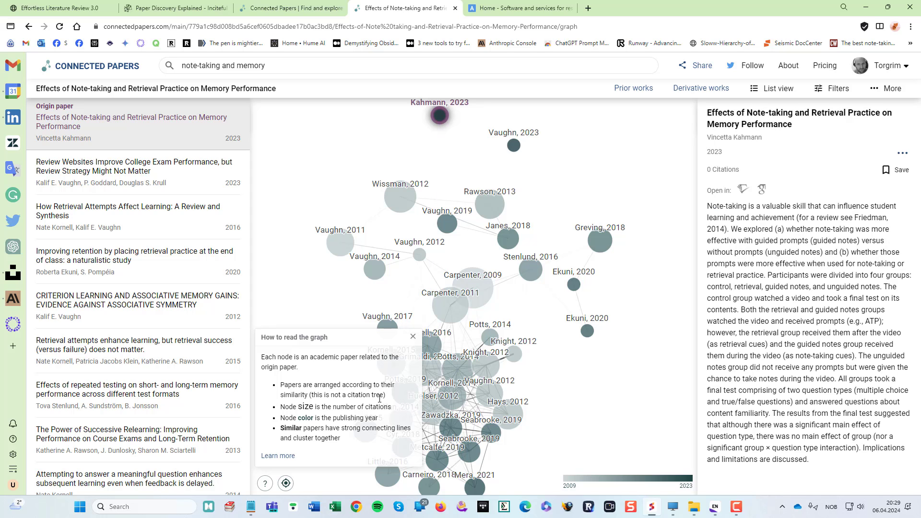
left_click(413, 337)
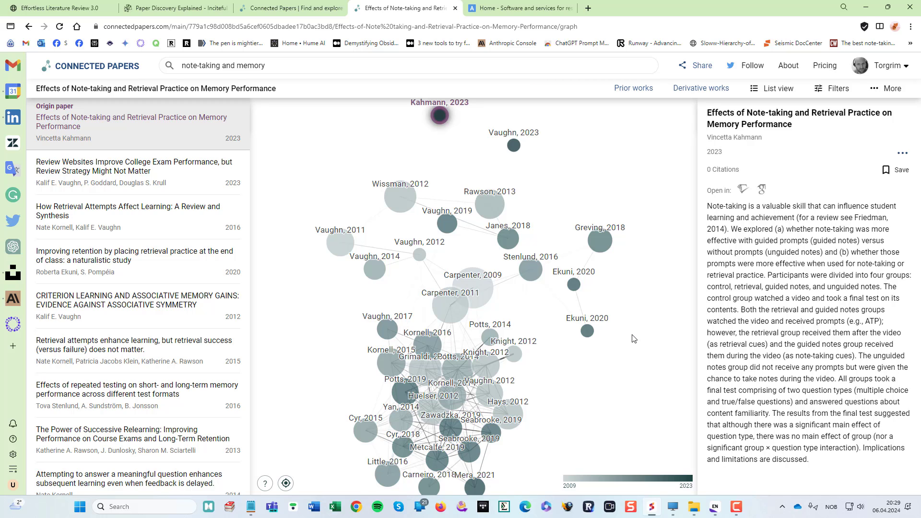
Look over the graph's papers in list view and the available filters, and return to the graph.
left_click(769, 91)
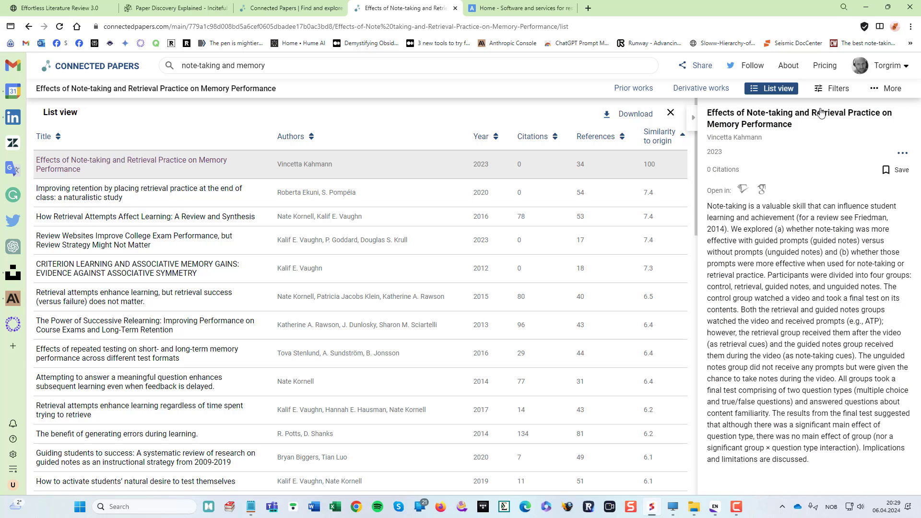
left_click(835, 90)
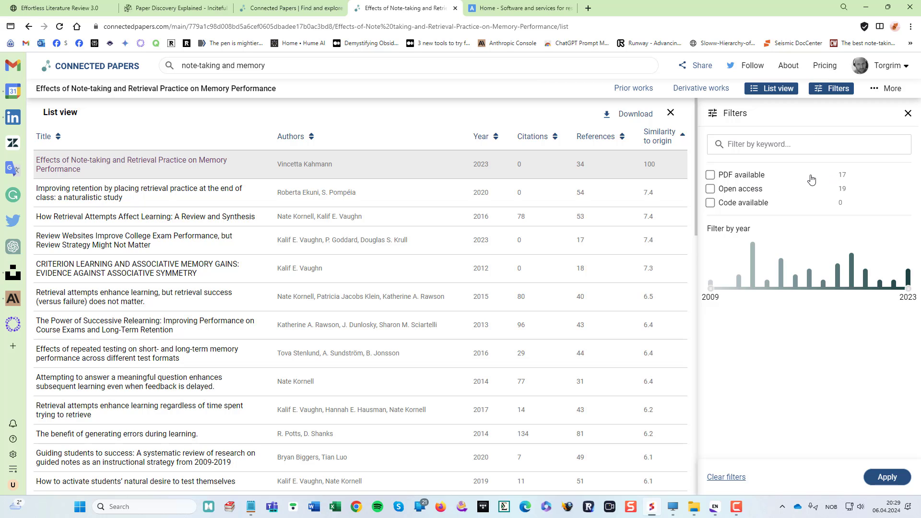
left_click(836, 89)
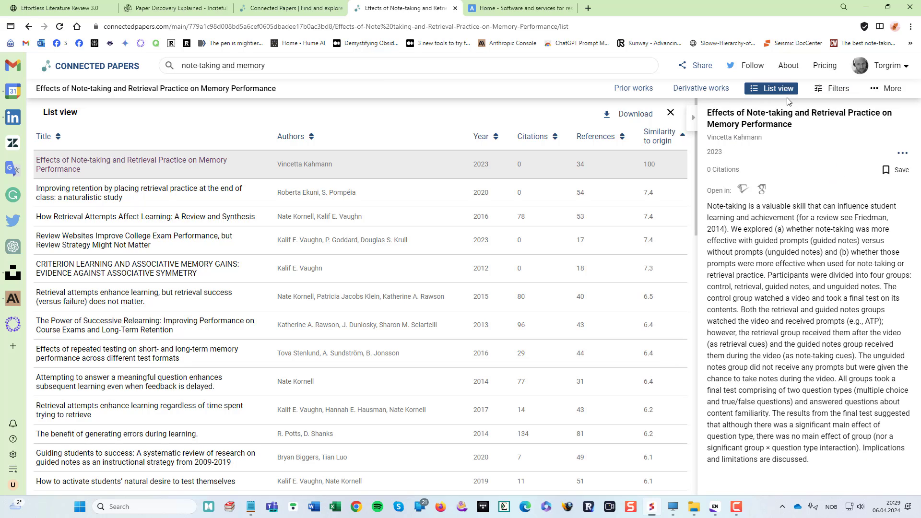
left_click(779, 91)
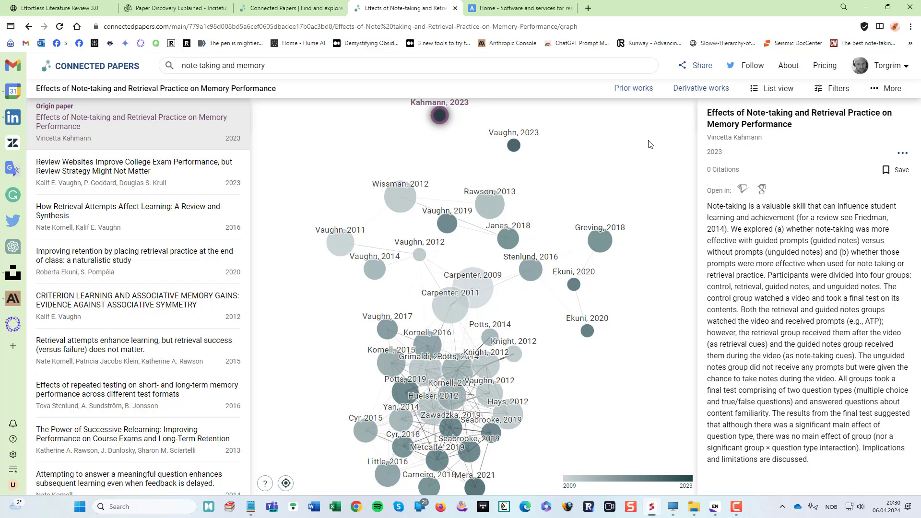
Review the graph's prior works and derivative works, and return to the graph.
left_click(620, 96)
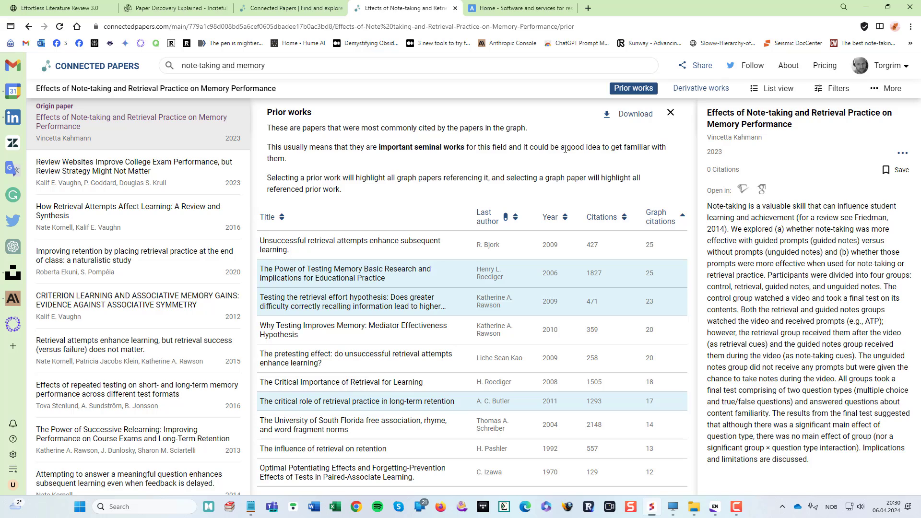
left_click(697, 89)
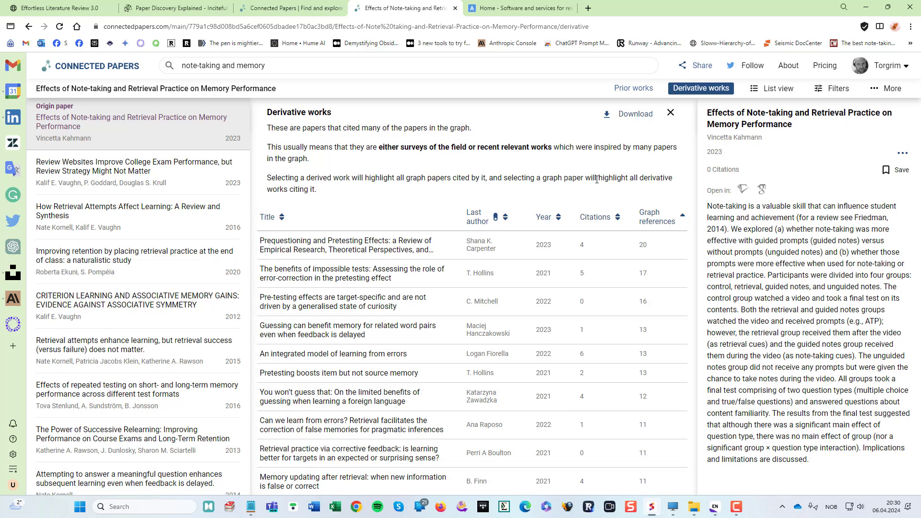
left_click(635, 88)
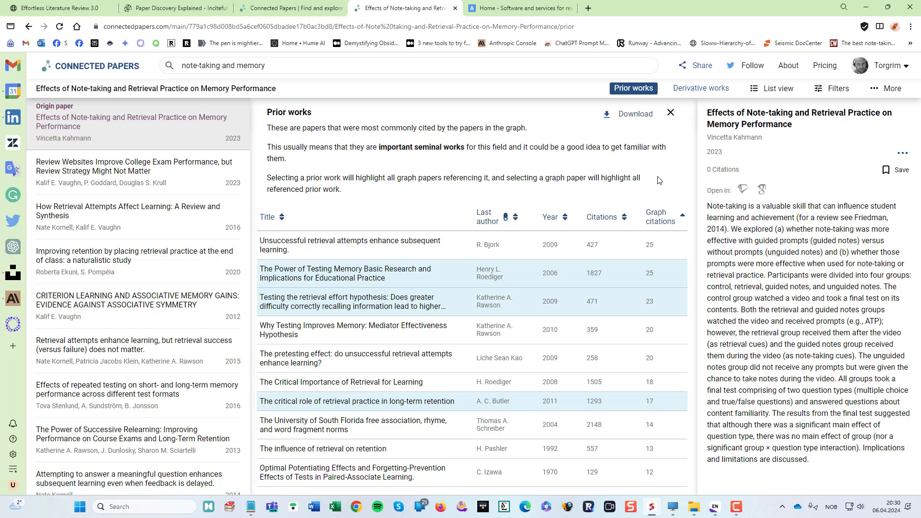
left_click(777, 91)
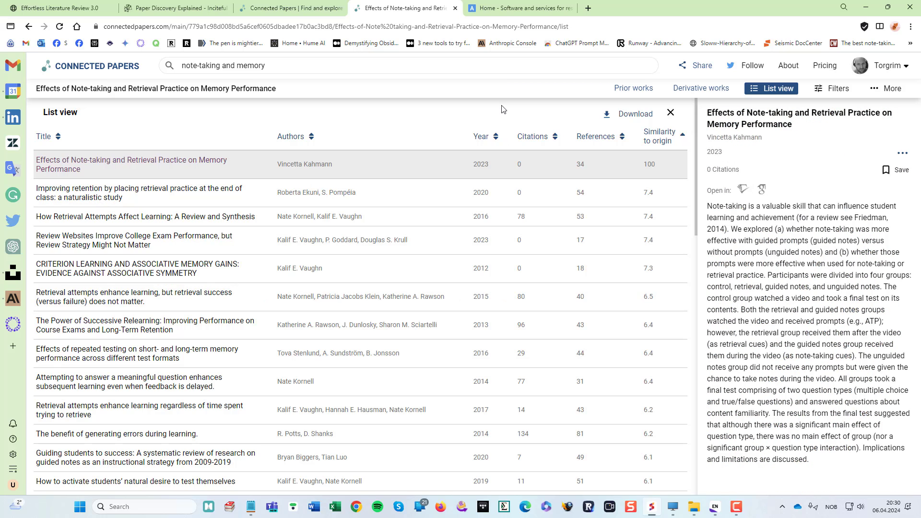
left_click(772, 89)
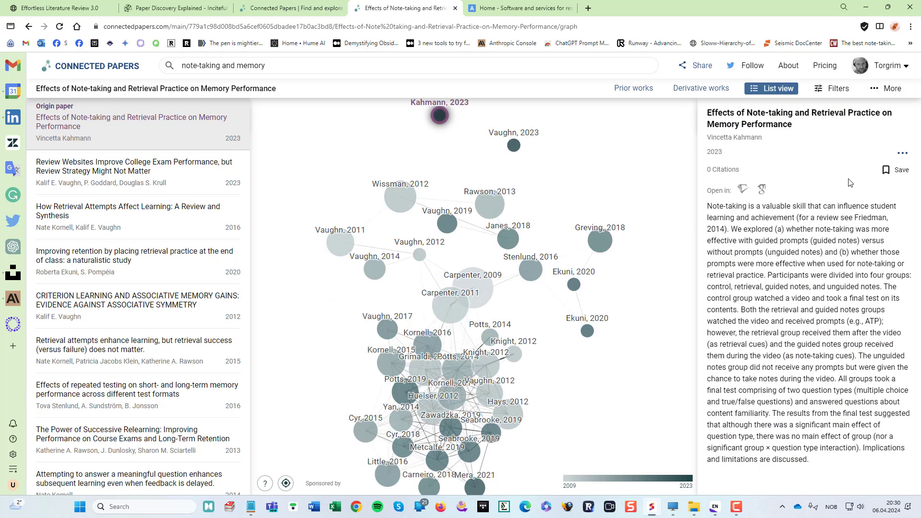
Download the graph's references as a .bib file and show it in the Downloads folder.
left_click(886, 89)
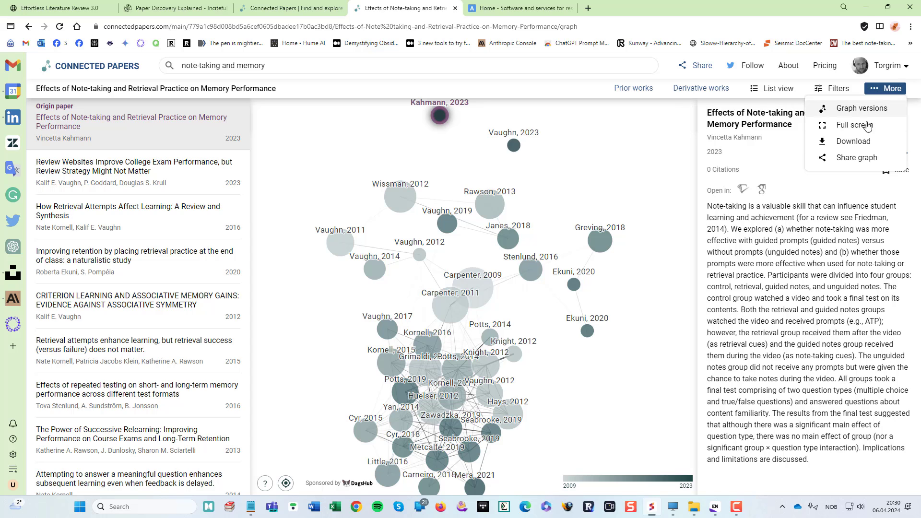
left_click(857, 143)
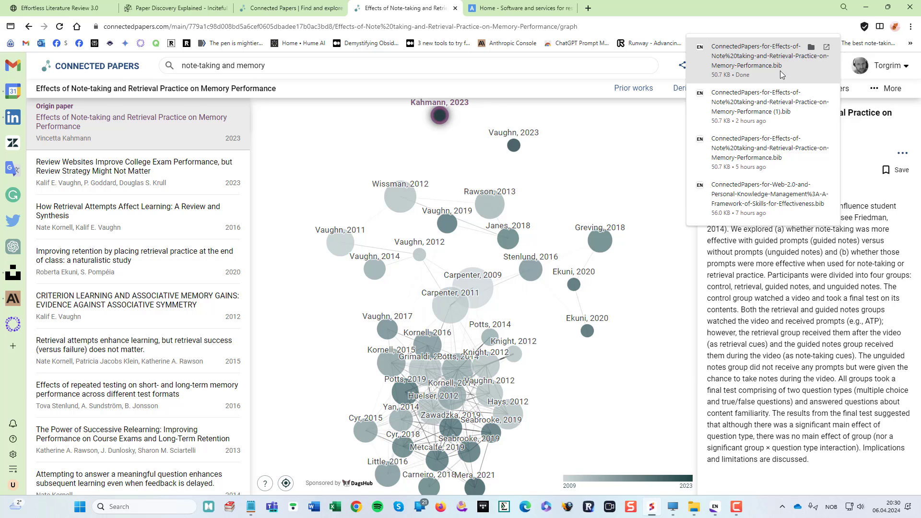
left_click(810, 47)
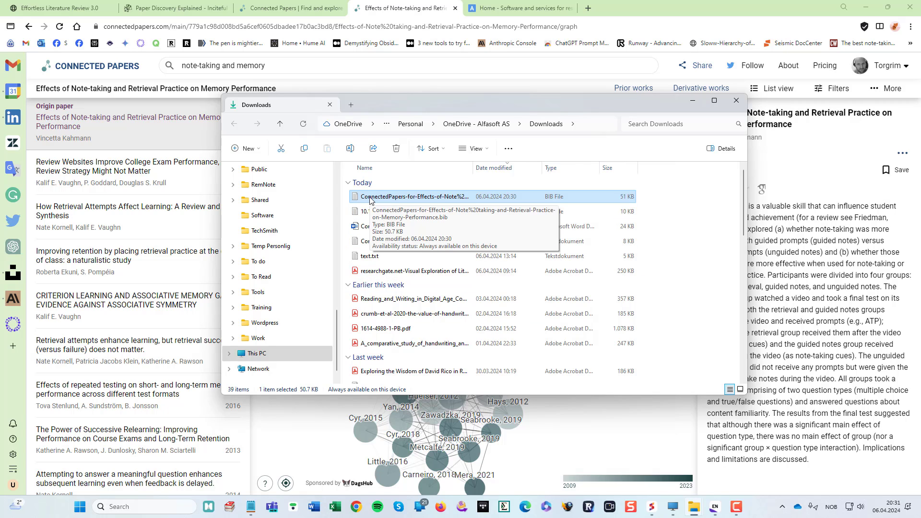
Open the newly downloaded Connected Papers .bib file in Notepad and examine its first article entry.
right_click(407, 199)
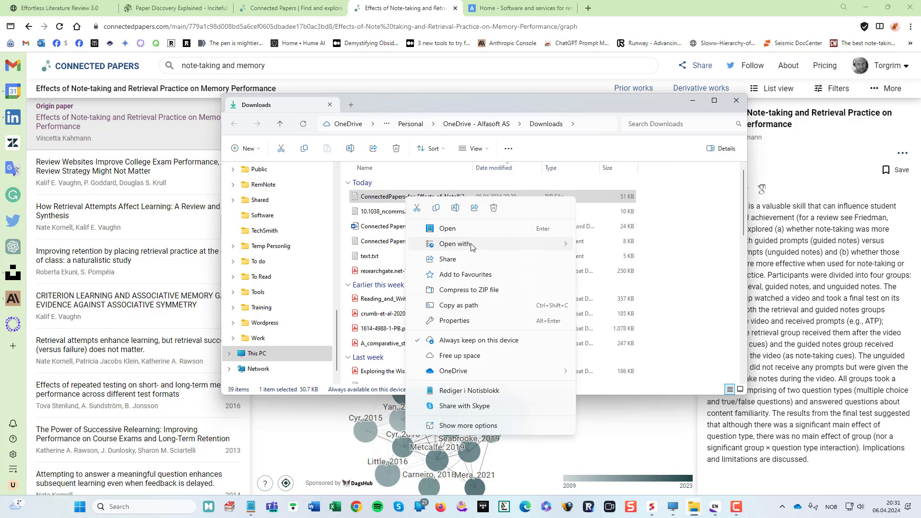
mouse_move(471, 246)
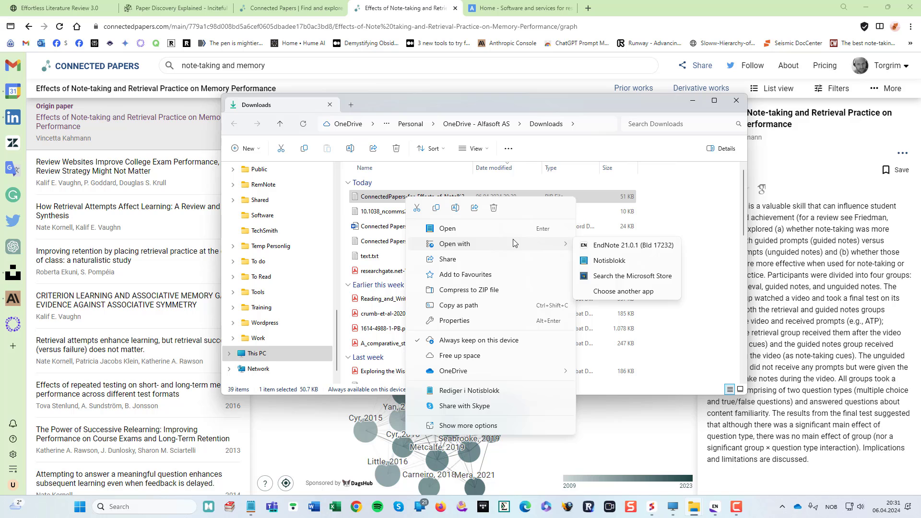
left_click(403, 198)
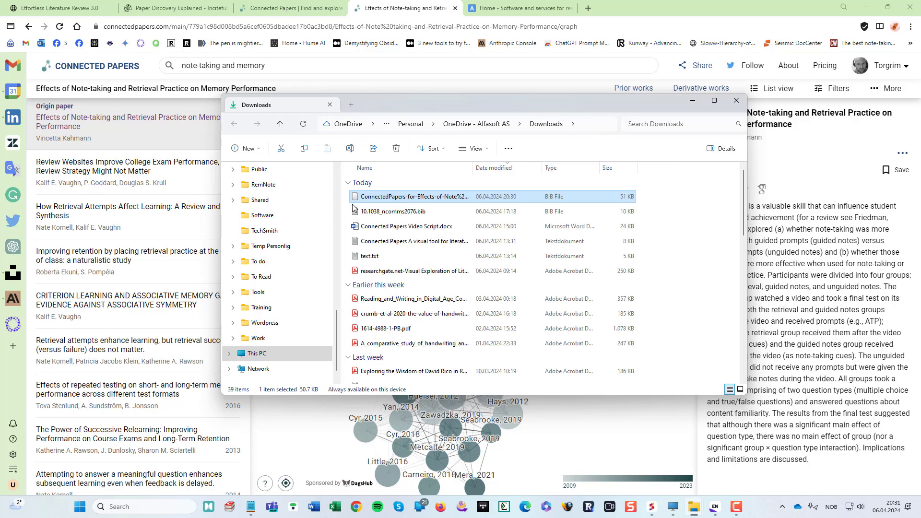
double_click(422, 204)
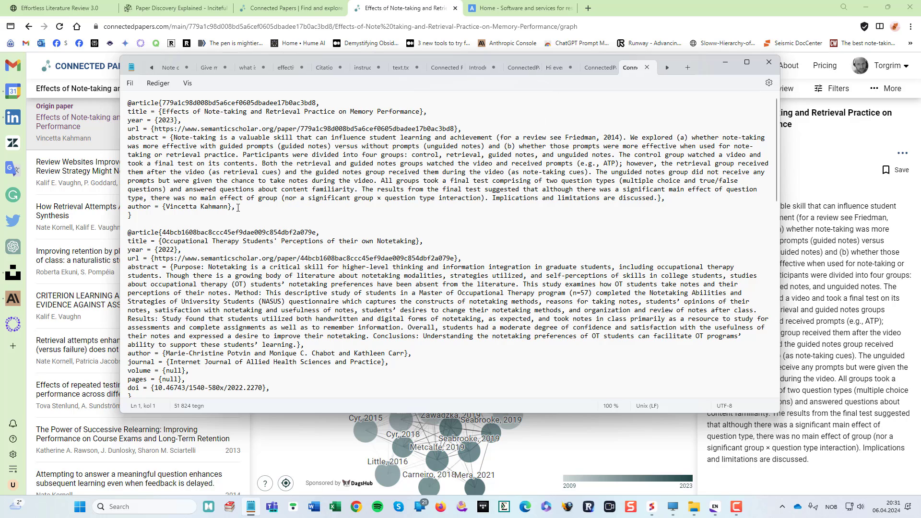
left_click_drag(136, 214, 128, 104)
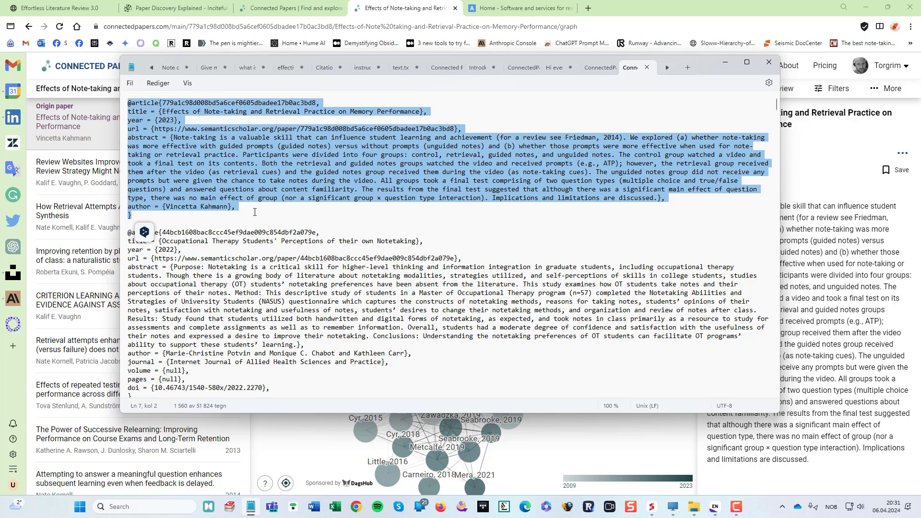
left_click(309, 207)
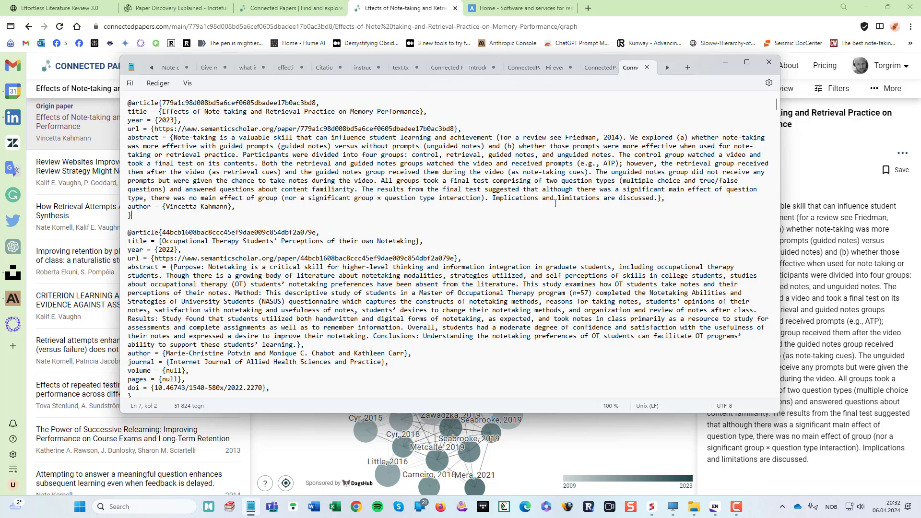
Switch to EndNote and choose ConnectedPapers-for-Effects-of-Note%20taking-and-Retrieval-Practice-on-Memory-Performance.bib from Downloads as the file to import.
key("alt+Tab")
key("alt+Tab")
key("alt+Tab")
key("alt+Tab")
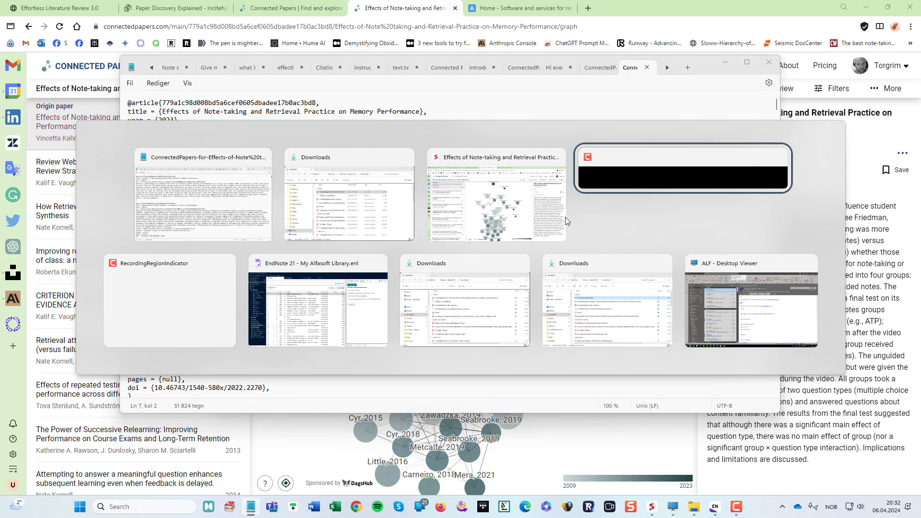
key("alt+Tab")
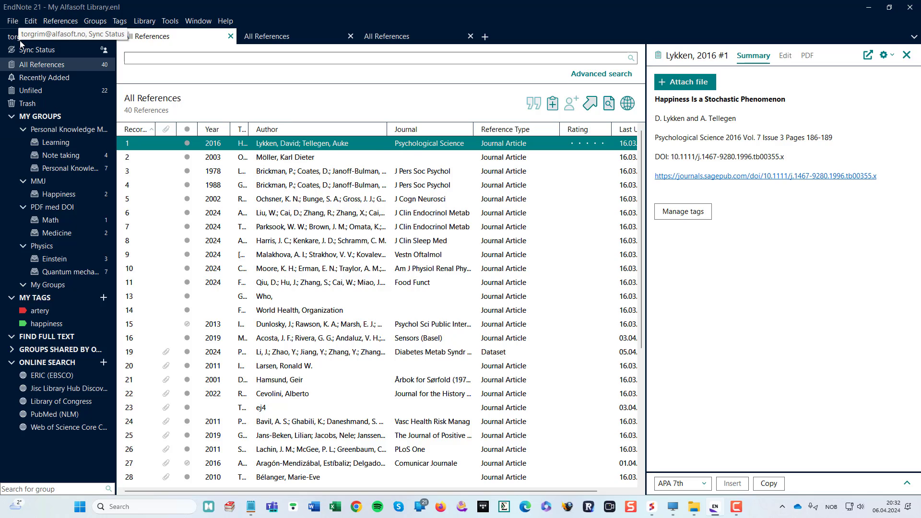
left_click(10, 26)
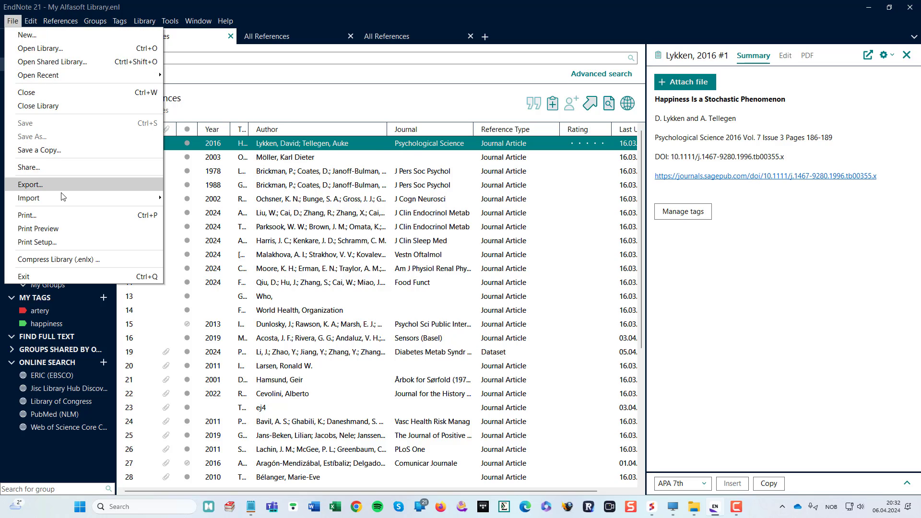
mouse_move(71, 197)
left_click(187, 197)
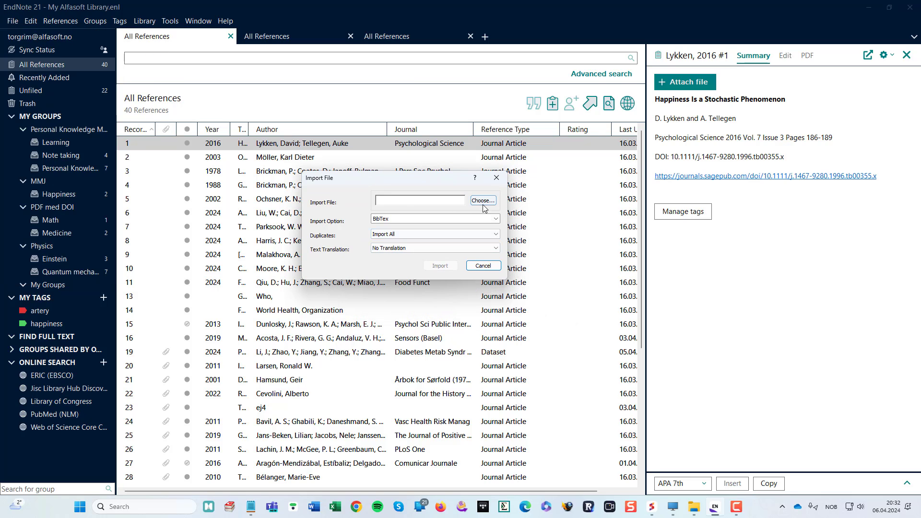
left_click(482, 203)
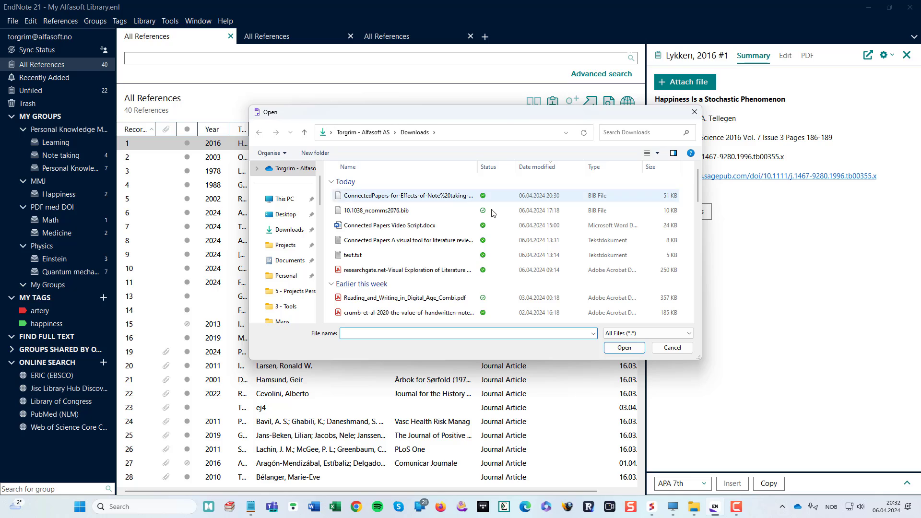
left_click(371, 194)
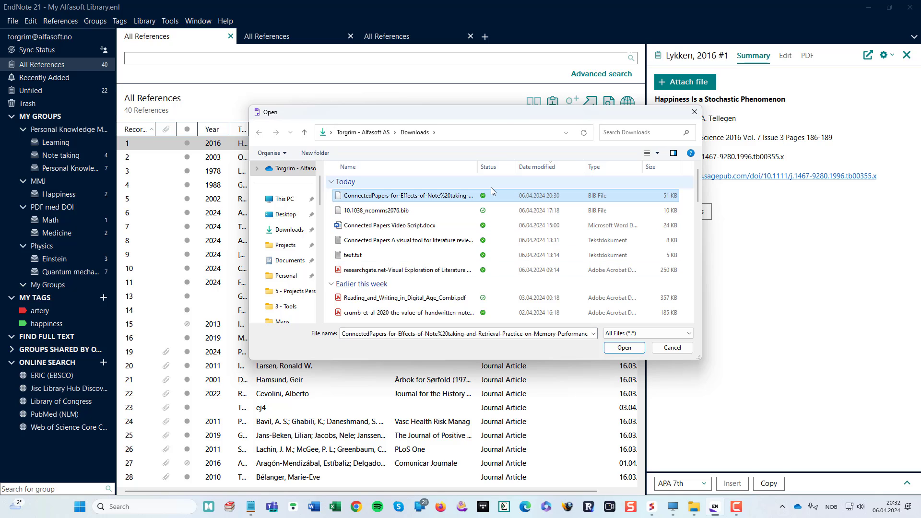
left_click(623, 348)
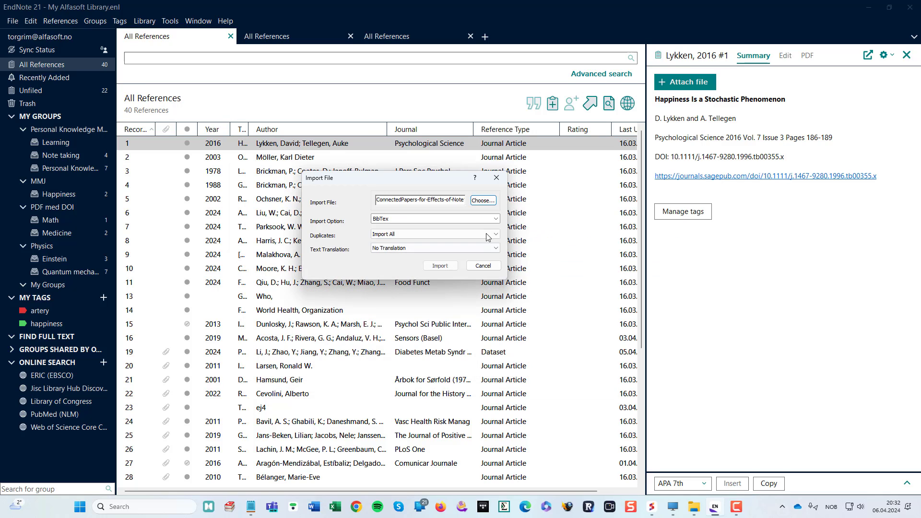
Choose the BibTex filter from the other import filters as the import option and import the references into the library.
left_click(415, 219)
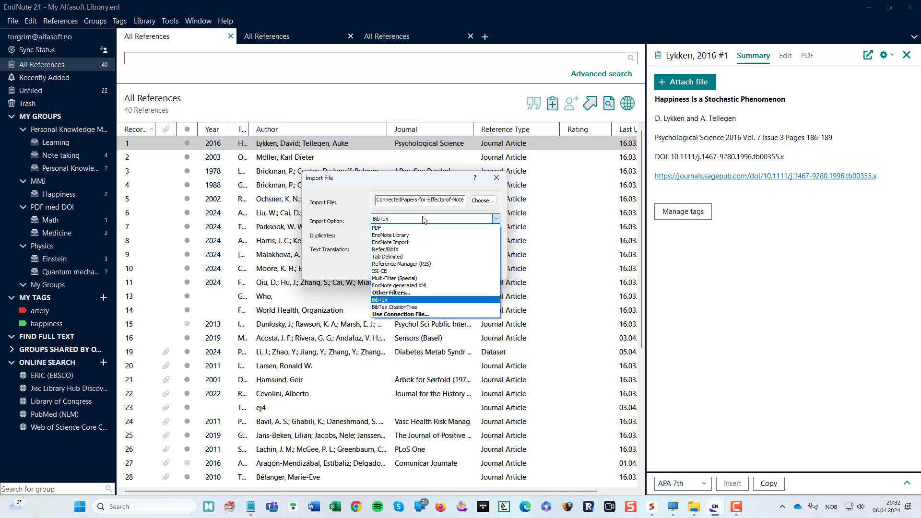
left_click(397, 293)
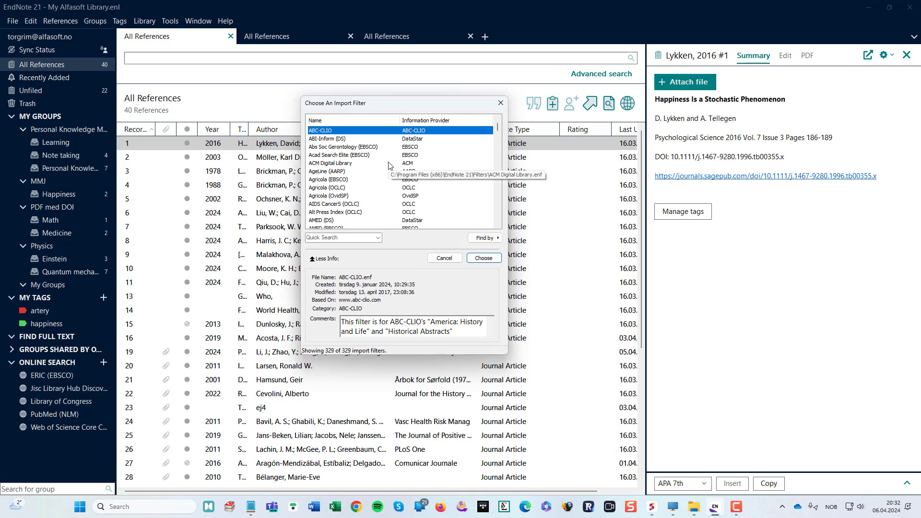
type("bib")
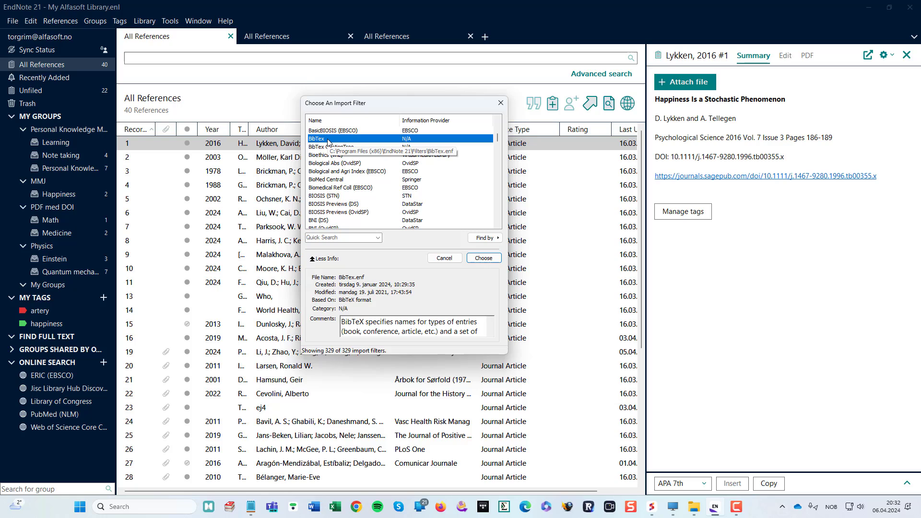
left_click(496, 259)
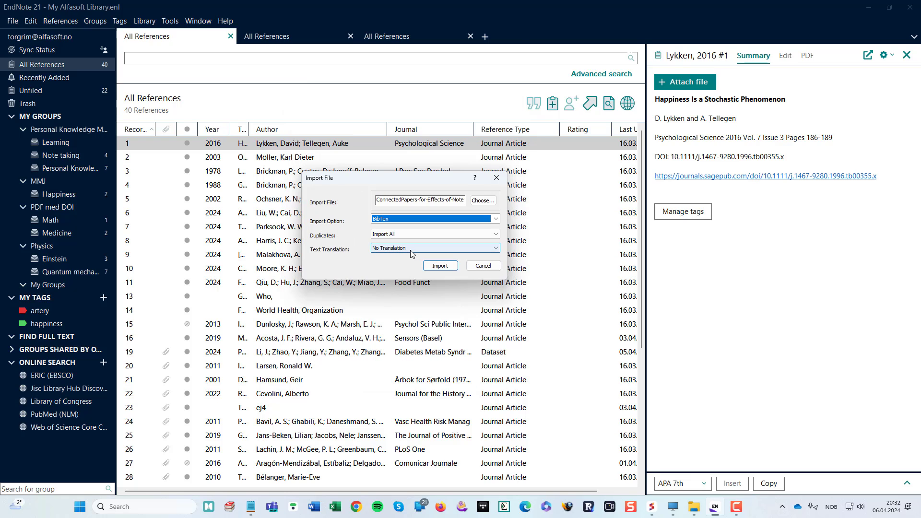
left_click(440, 266)
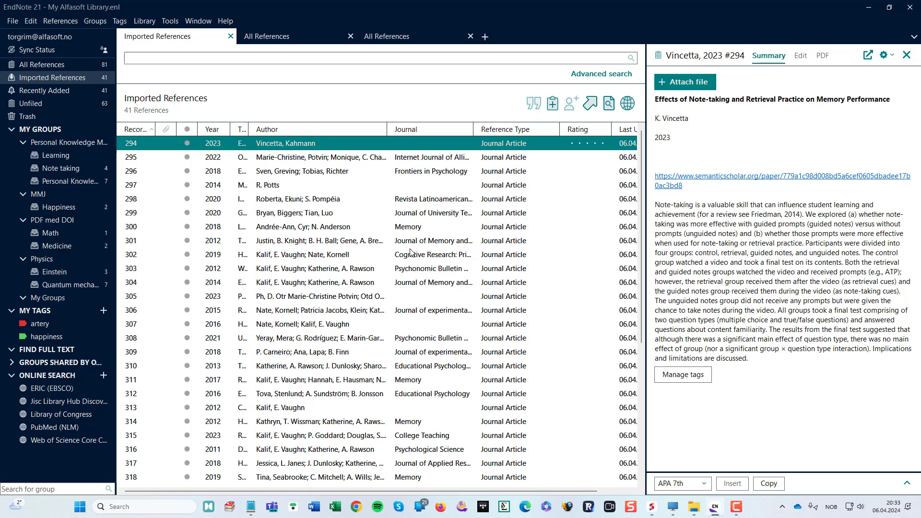
Examine the fields of the imported reference "Occupational Therapy Students' Perceptions of their own Notetaking", including volume, pages, DOI, abstract and URL.
left_click(294, 160)
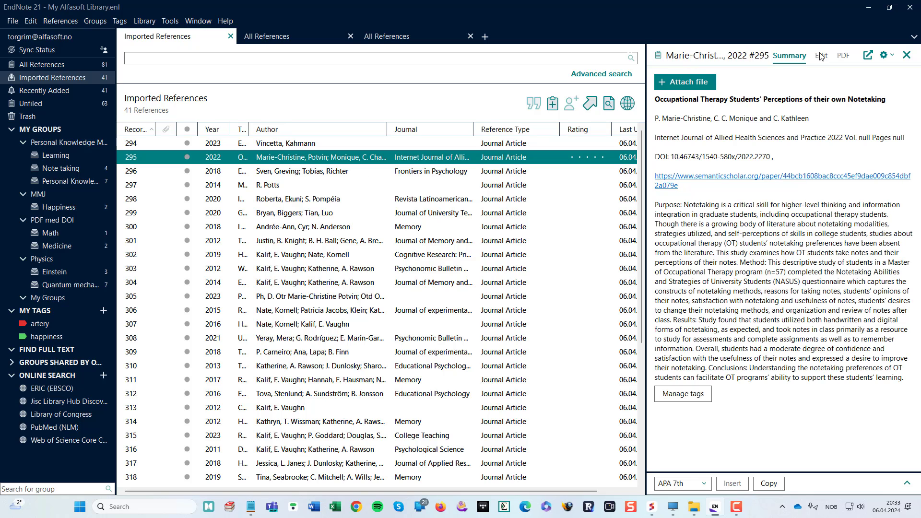
left_click(820, 57)
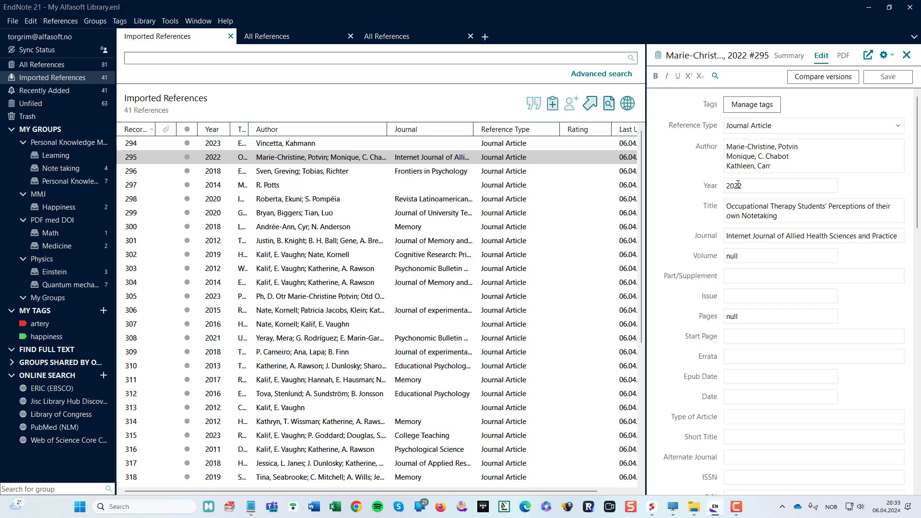
scroll(698, 206, "down", 1)
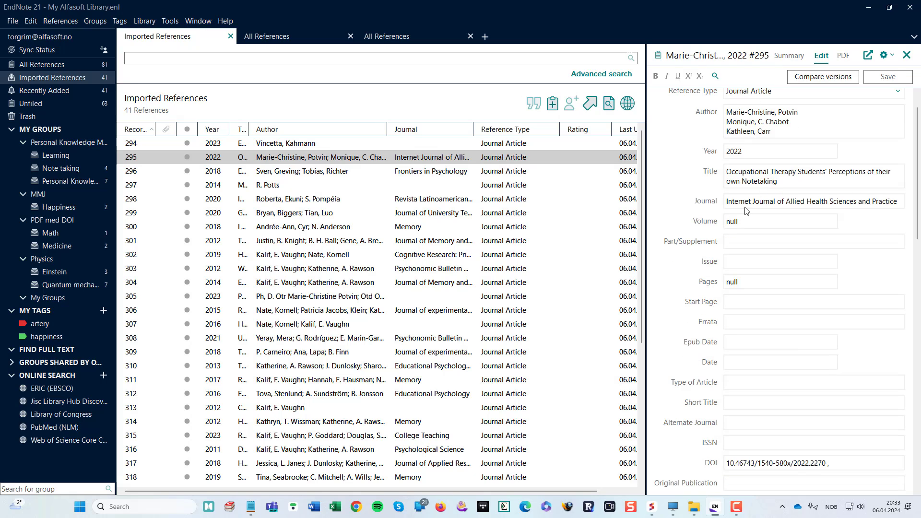
scroll(711, 225, "down", 1)
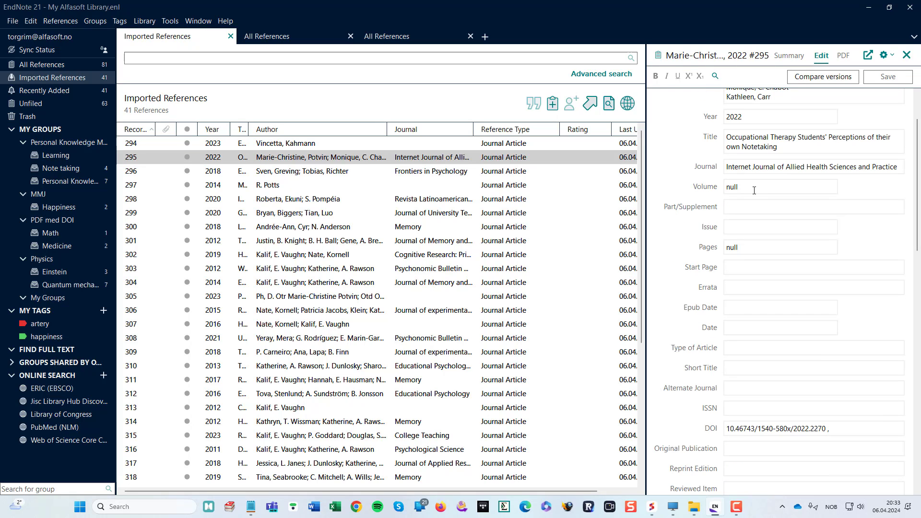
double_click(754, 191)
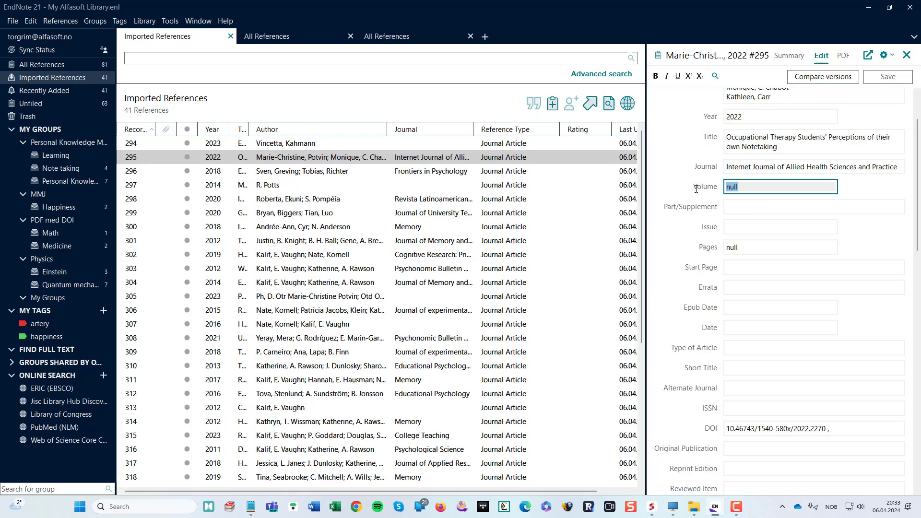
double_click(751, 248)
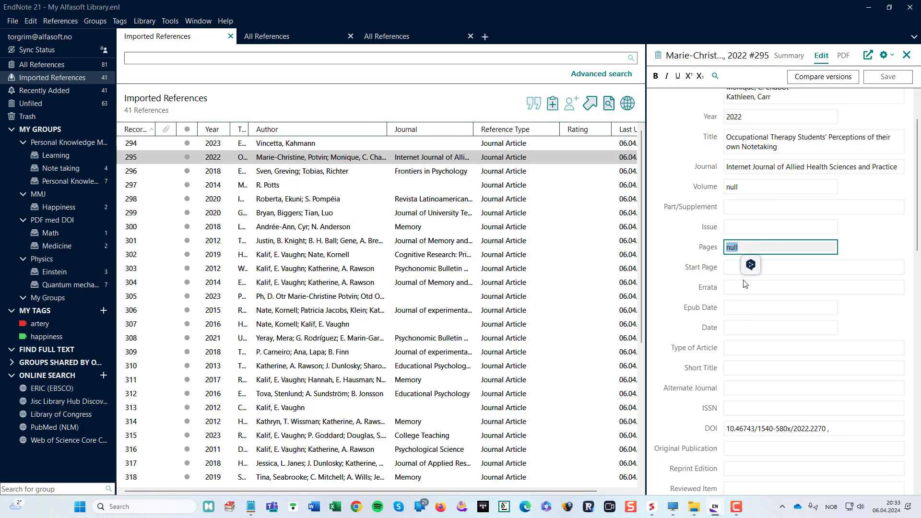
scroll(709, 307, "down", 3)
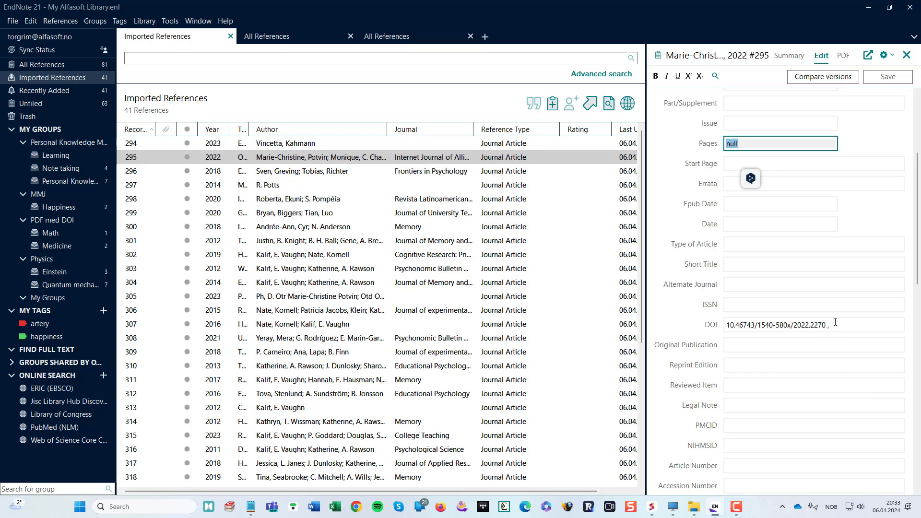
left_click(837, 326)
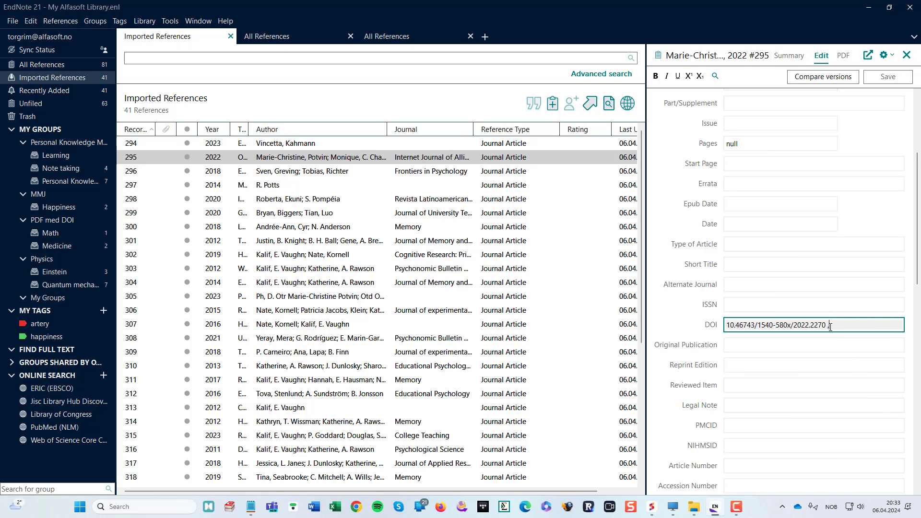
scroll(703, 292, "down", 7)
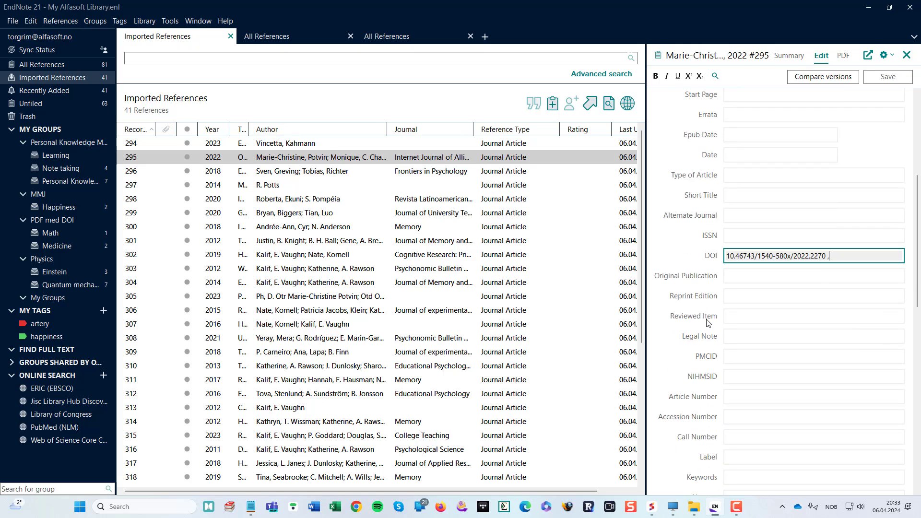
scroll(697, 383, "down", 7)
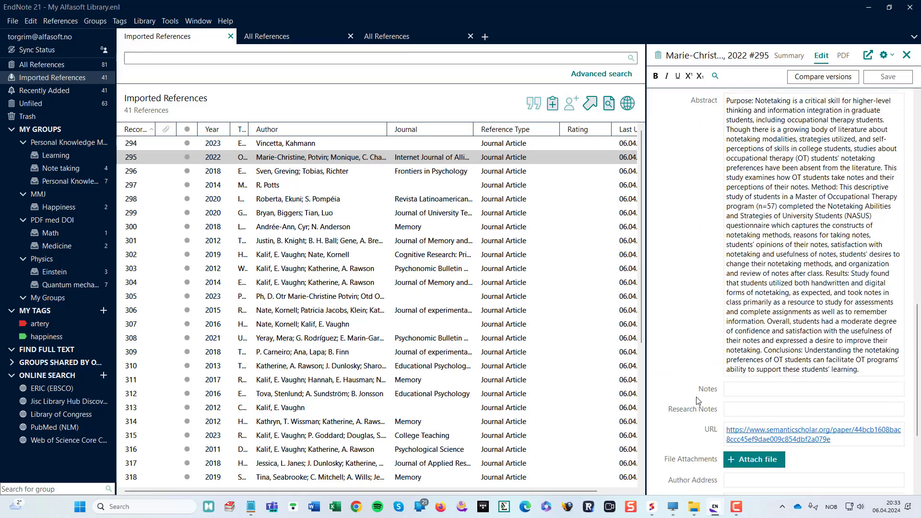
scroll(700, 400, "up", 2)
scroll(700, 400, "up", 12)
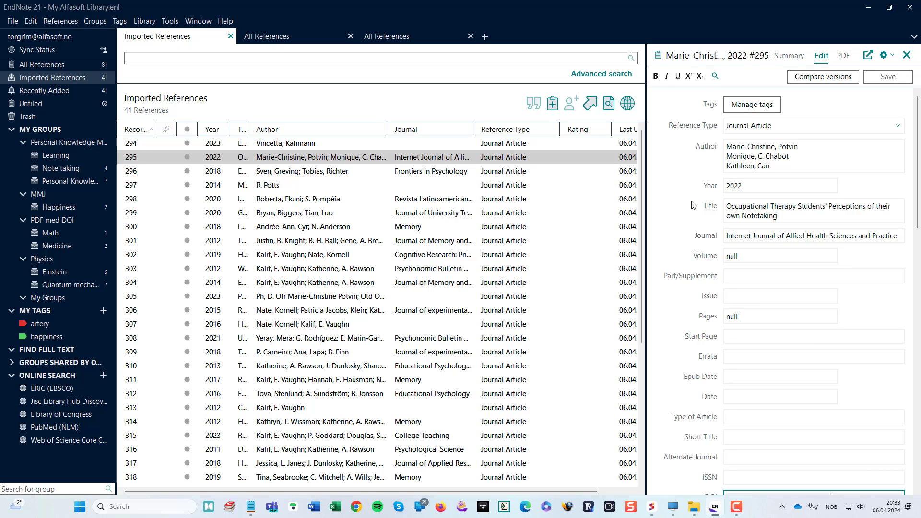
Select all references in the Imported References group and move them to the trash.
left_click(338, 172)
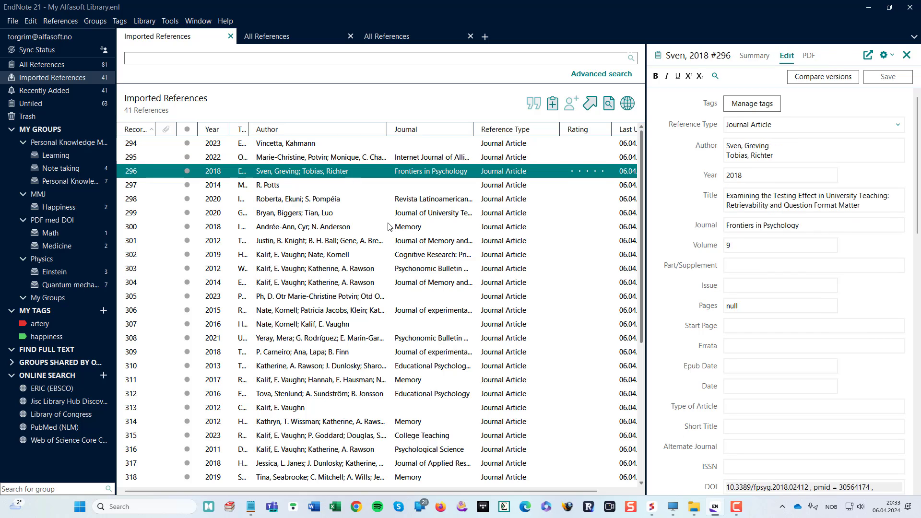
key("ctrl+a")
key("Delete")
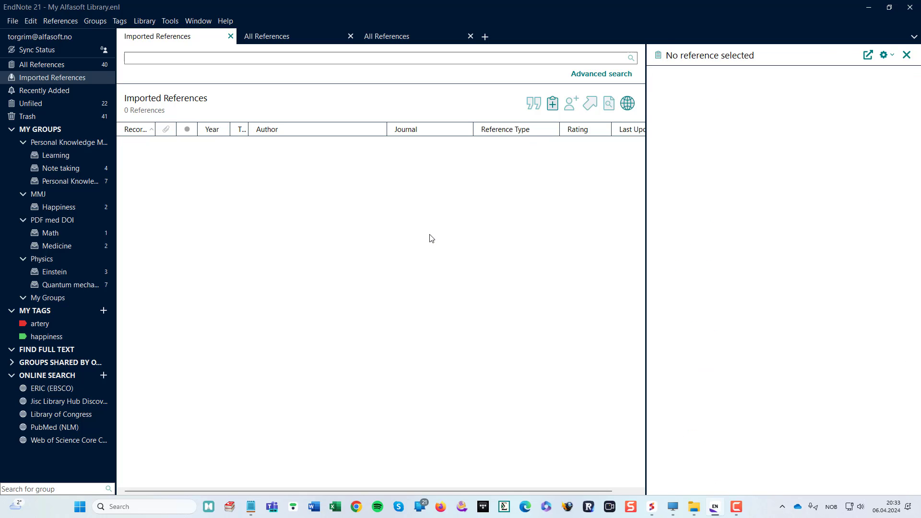
Permanently delete all references in the Trash and return to the full reference list.
left_click(66, 120)
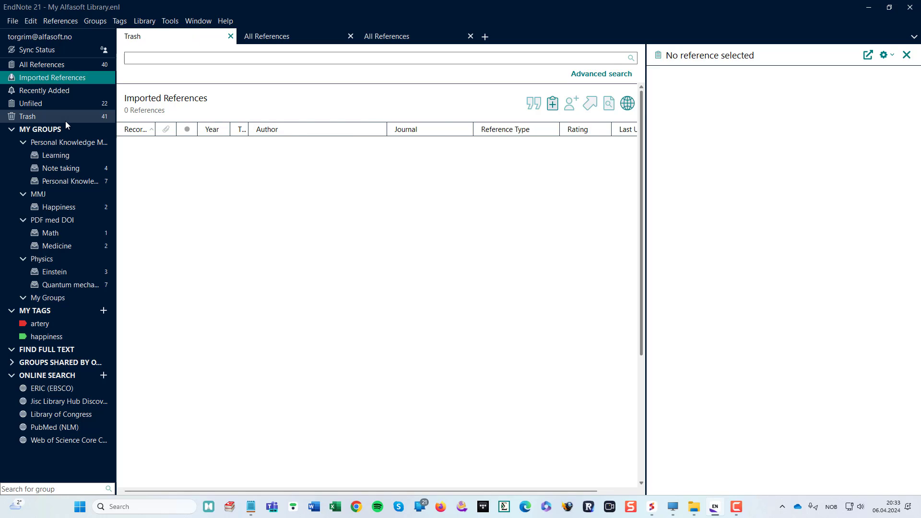
left_click(421, 245)
key("ctrl+a")
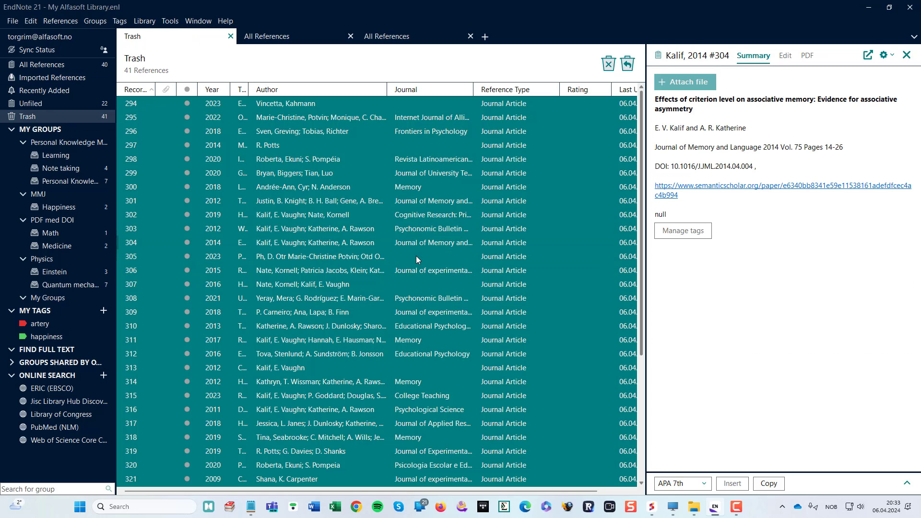
key("Delete")
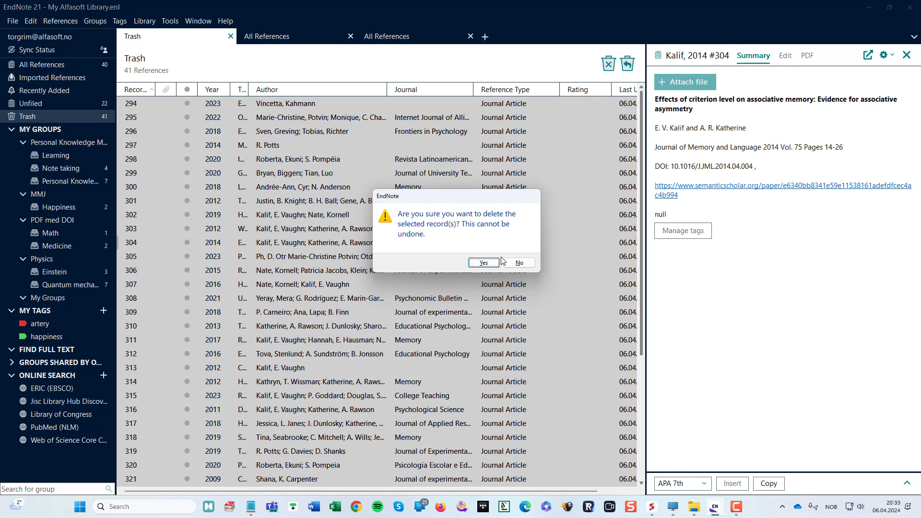
left_click(483, 259)
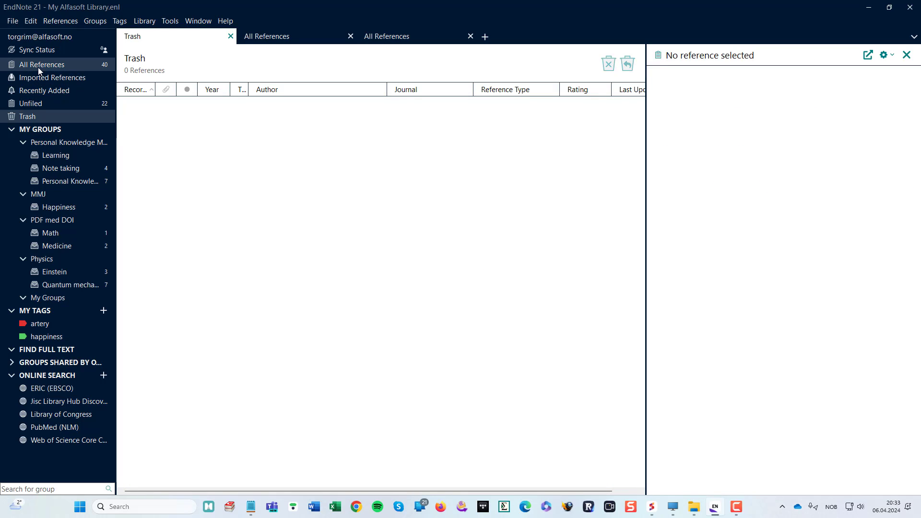
left_click(39, 66)
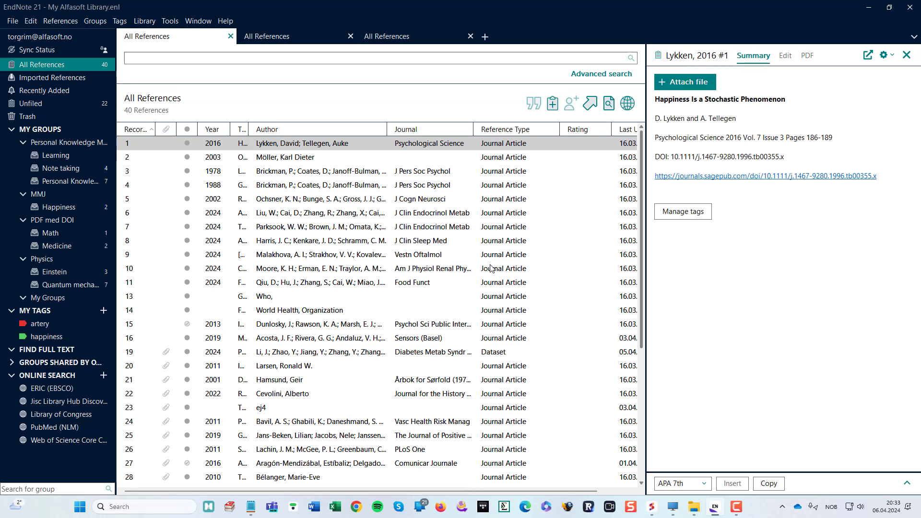
Switch to the Downloads folder in File Explorer and open the properties of the newest Connected Papers .bib file.
key("alt+Tab")
key("alt+Tab")
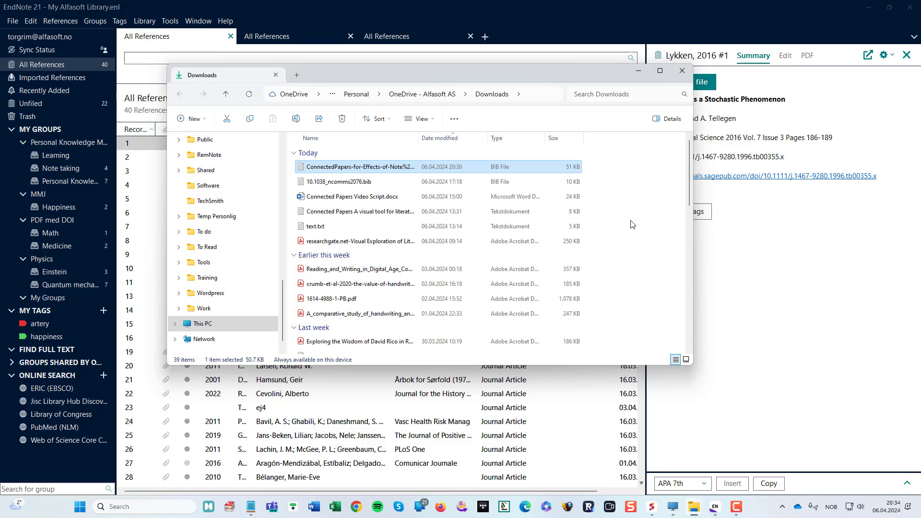
right_click(349, 171)
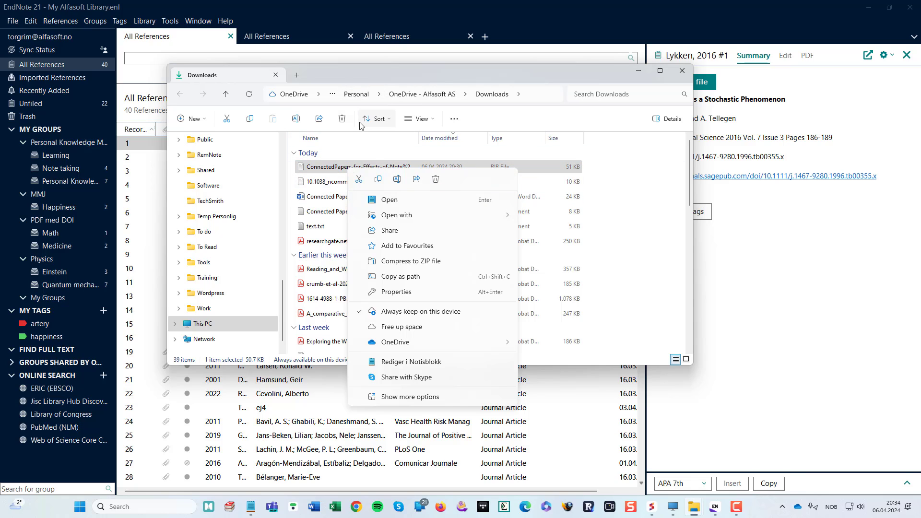
left_click(331, 172)
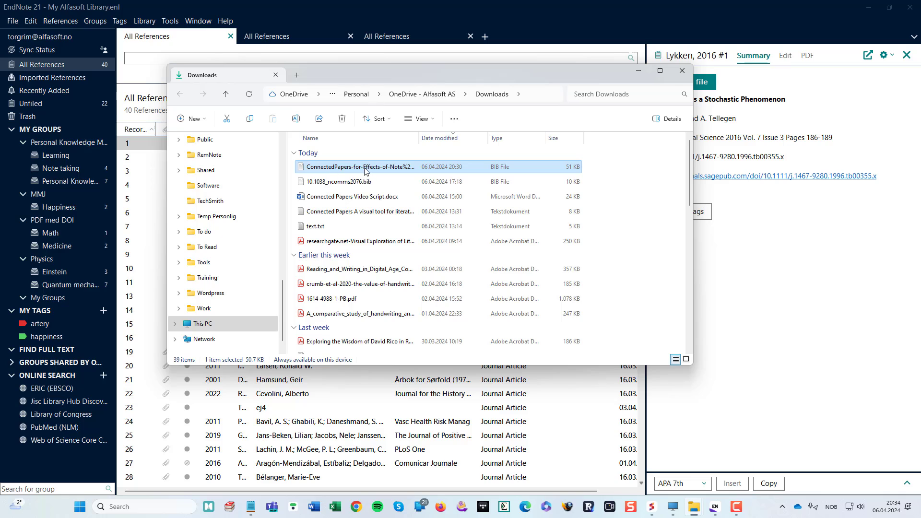
left_click(617, 193)
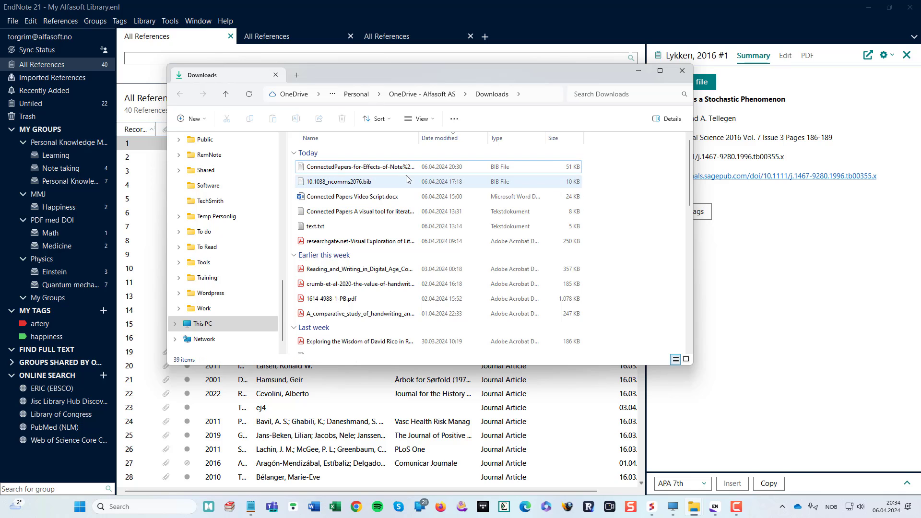
right_click(363, 169)
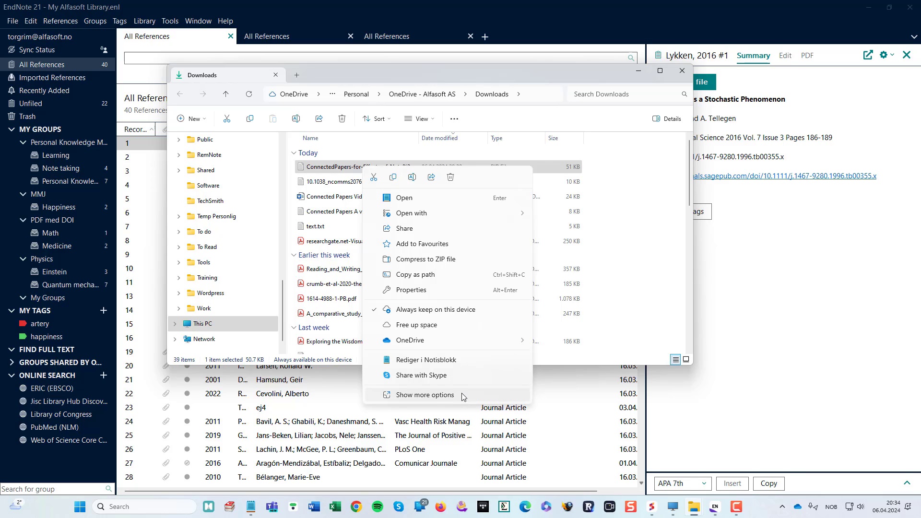
left_click(433, 399)
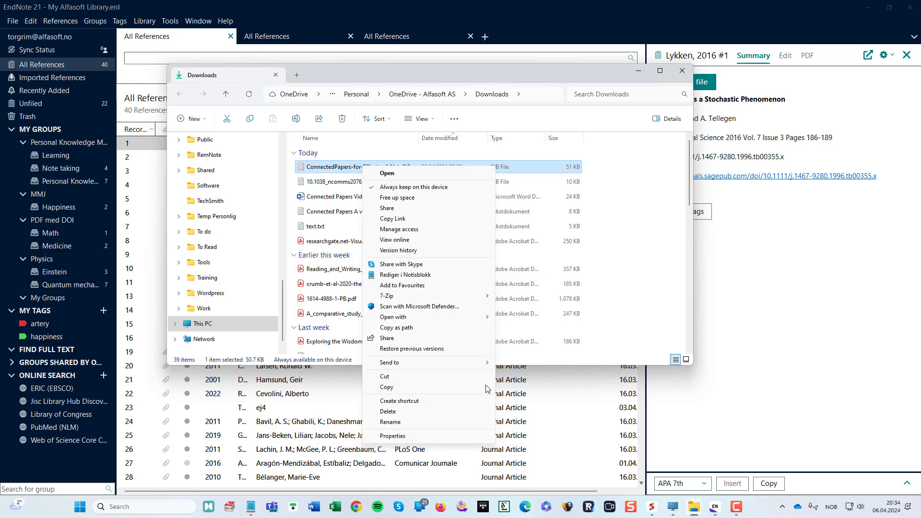
left_click(409, 436)
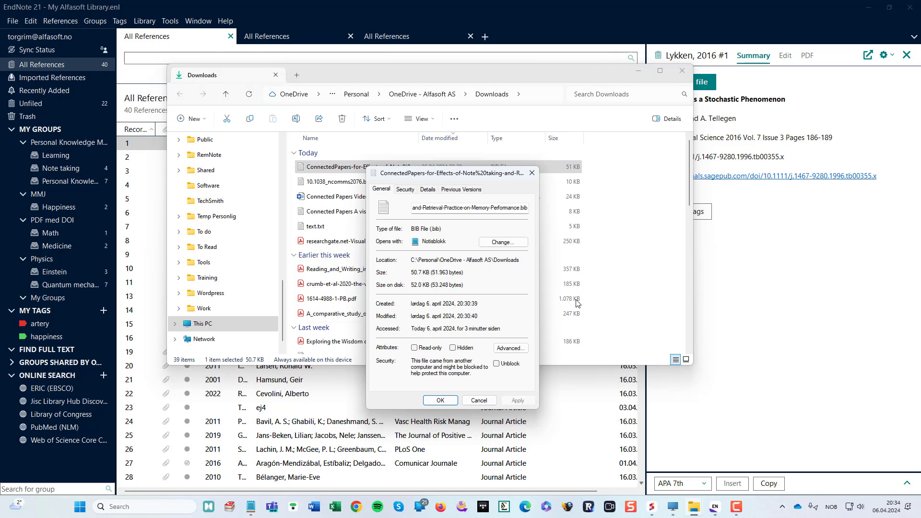
left_click_drag(455, 173, 532, 96)
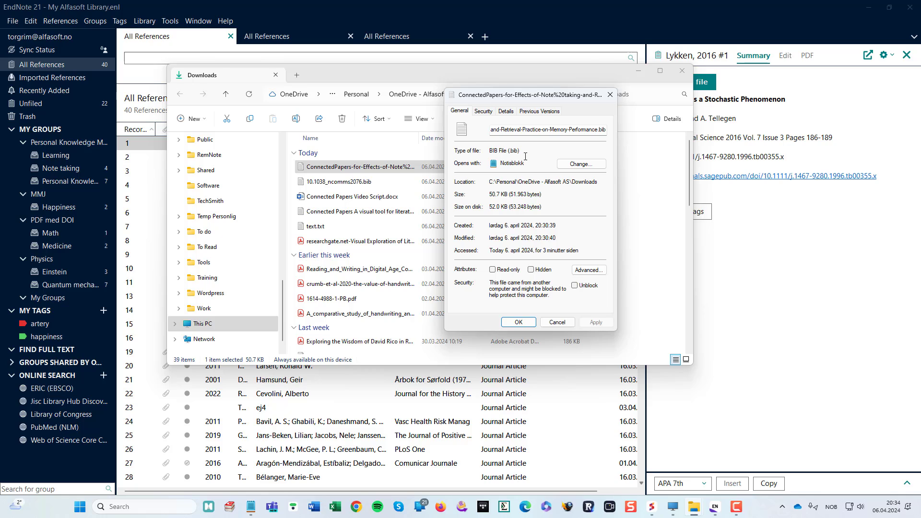
Set EndNote 21.0.1 (Bld 17232) as the default app for .bib files and apply the file properties.
left_click(578, 166)
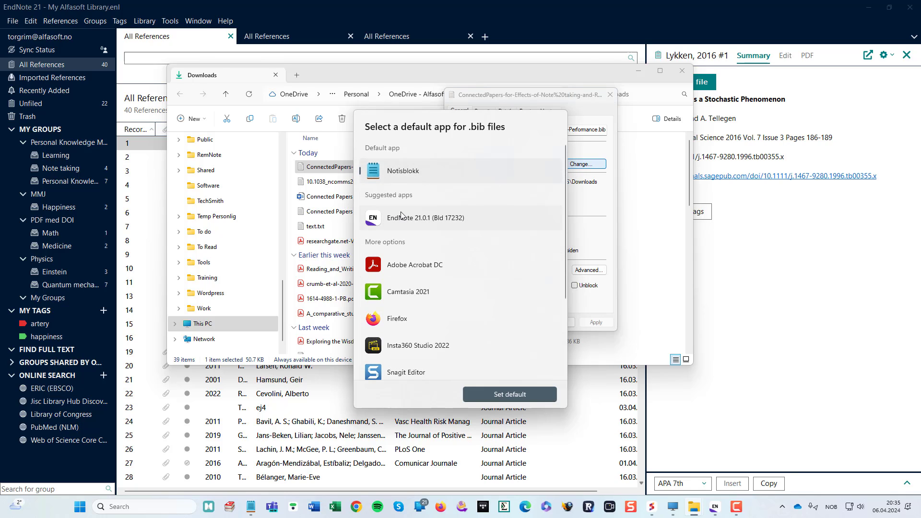
scroll(487, 255, "down", 3)
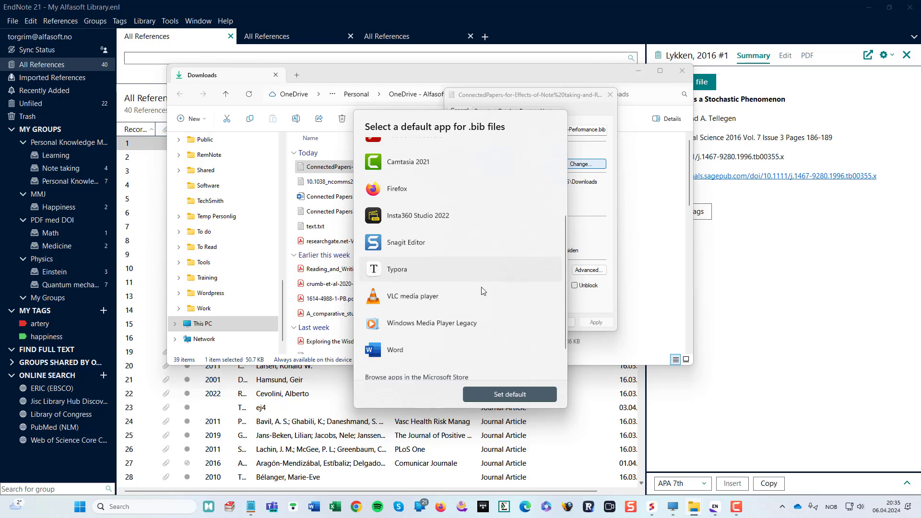
left_click(509, 394)
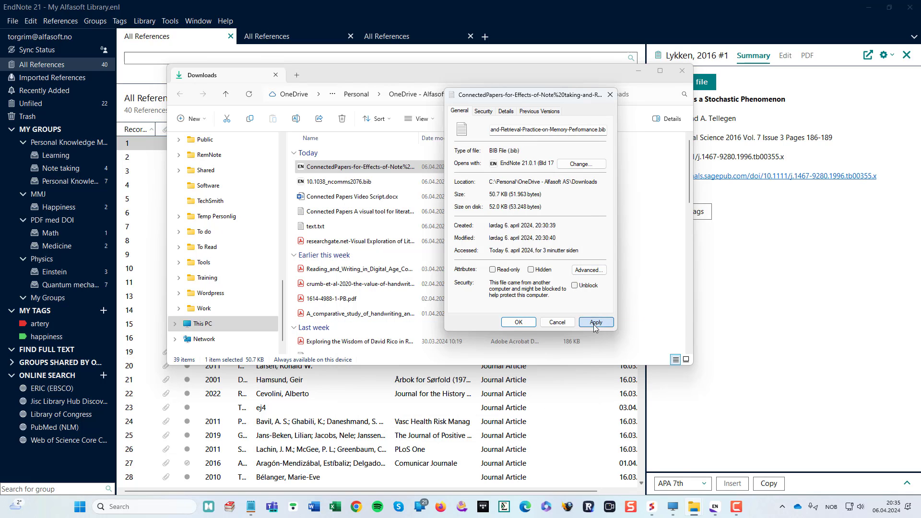
left_click(593, 323)
left_click(518, 322)
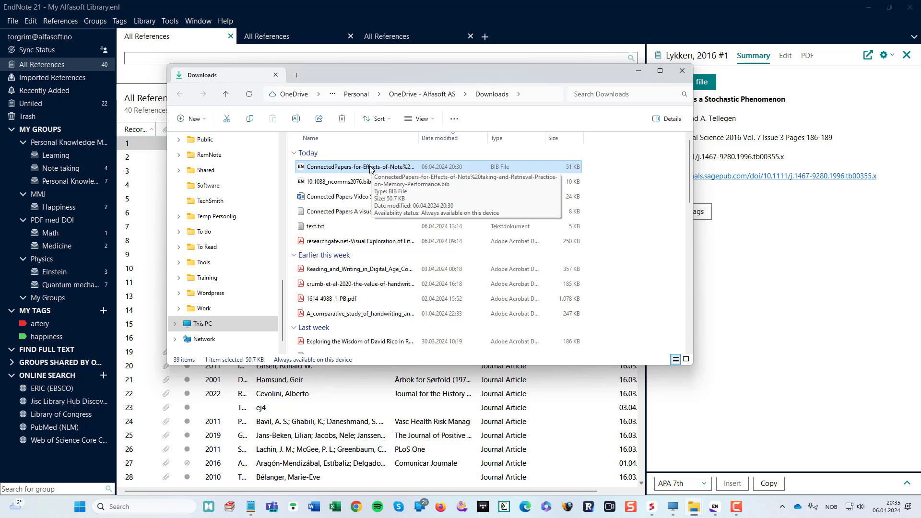
Open the newest Connected Papers .bib file with its default app, EndNote, and dismiss the import filter choice.
double_click(359, 167)
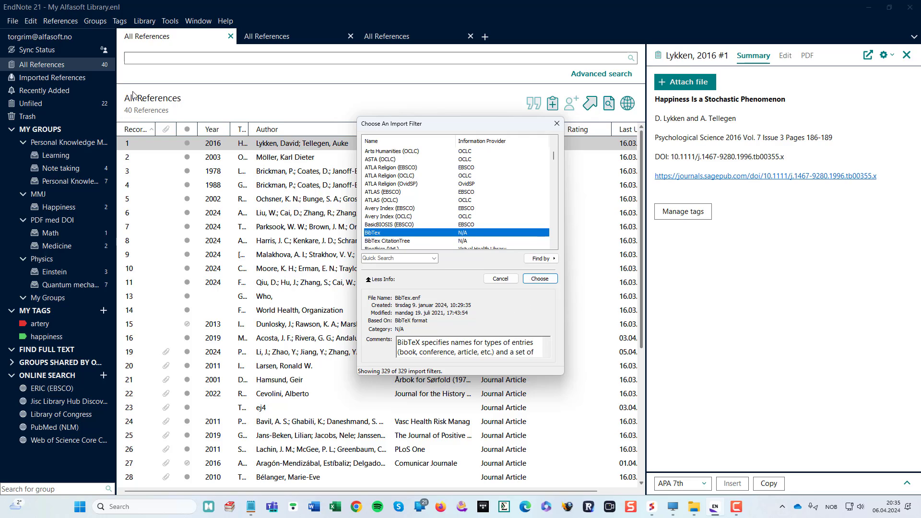
left_click(556, 124)
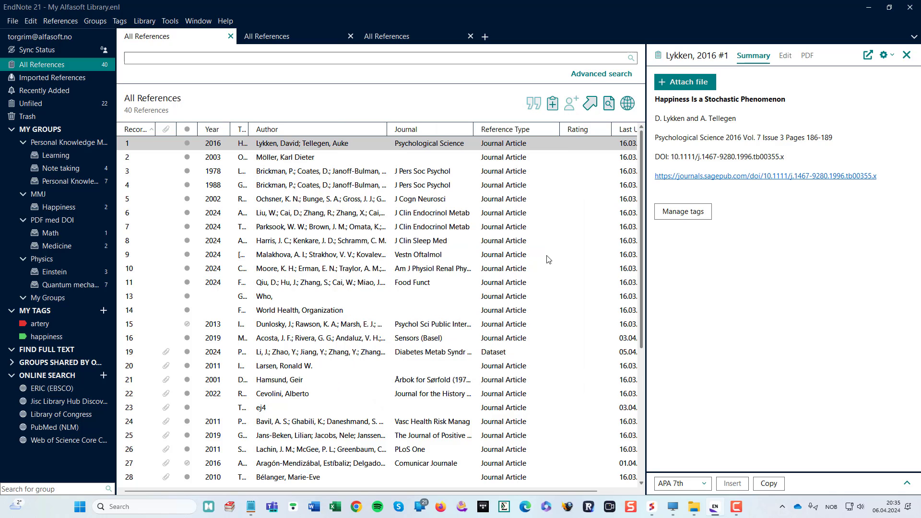
Switch to the browser and set files of the newest Connected Papers download's type, .bib, to always open automatically.
key("alt+Tab")
key("Tab")
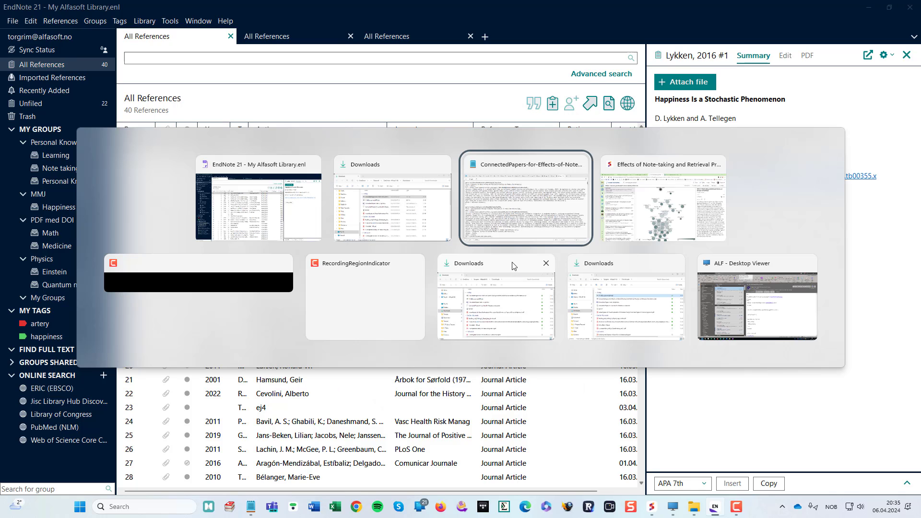
key("Tab")
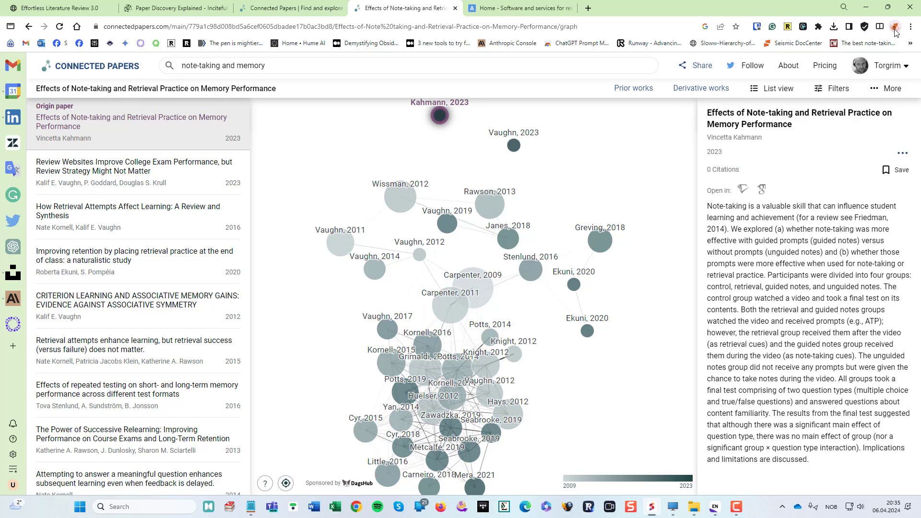
left_click(834, 27)
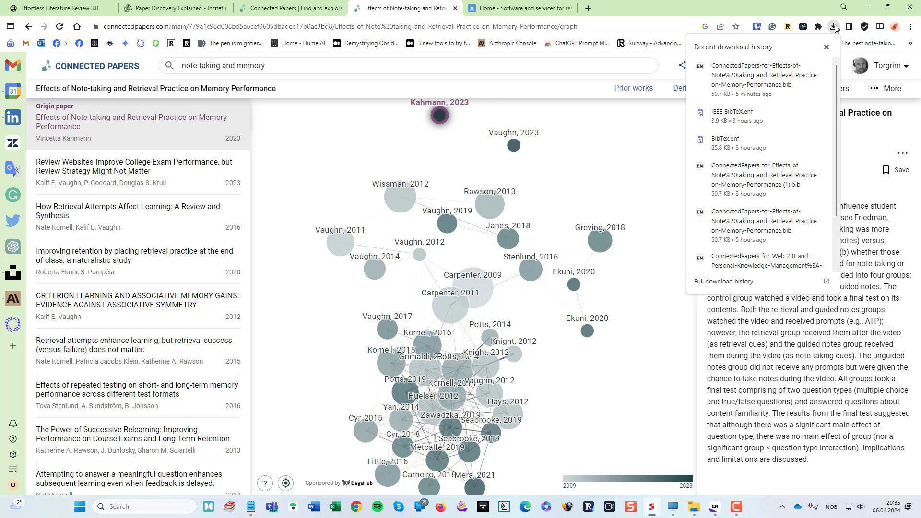
mouse_move(816, 73)
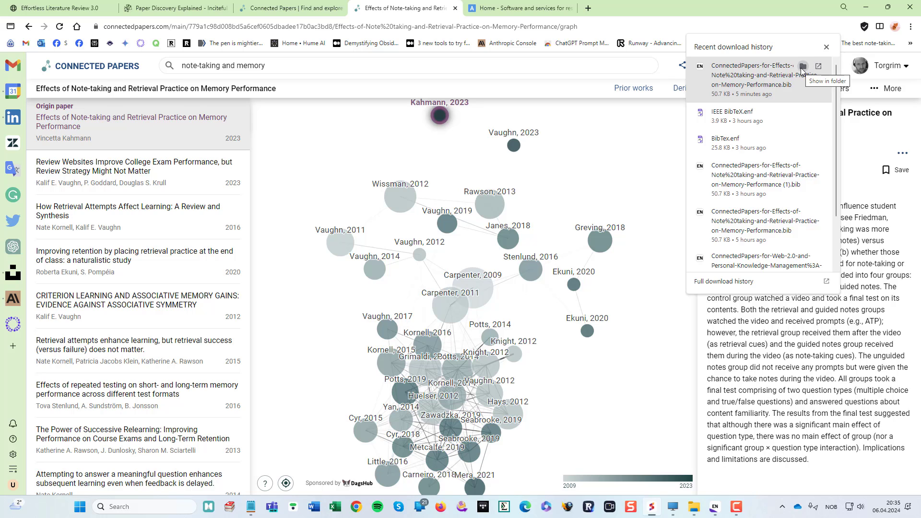
right_click(762, 75)
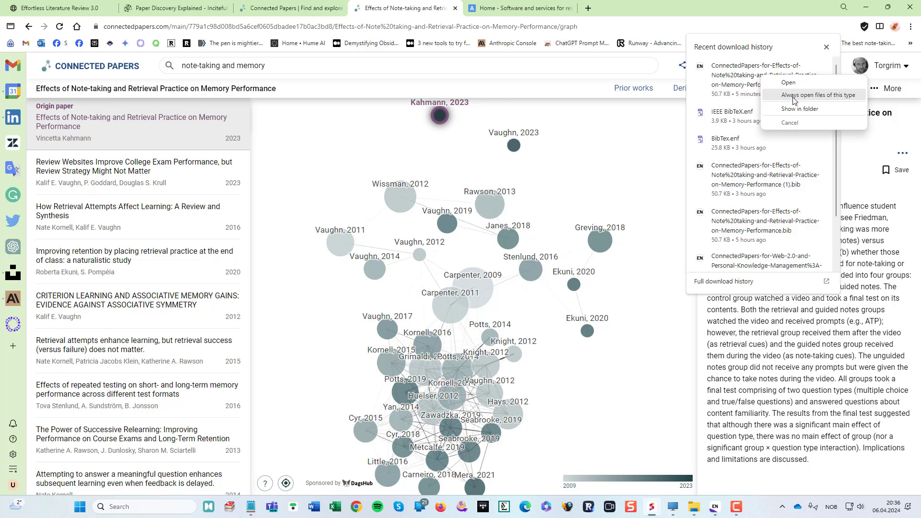
left_click(851, 100)
left_click(826, 46)
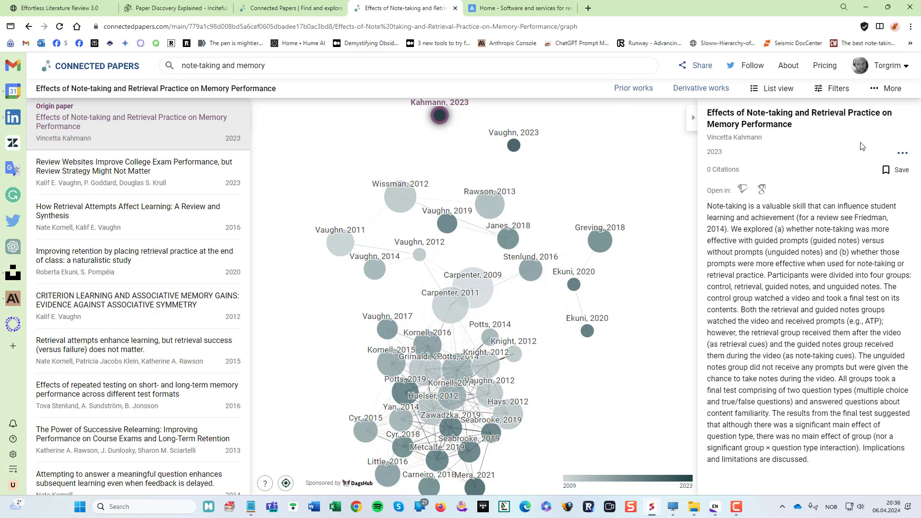
Download the graph's prior works as a .bib file and import it into EndNote with the BibTex filter.
left_click(633, 88)
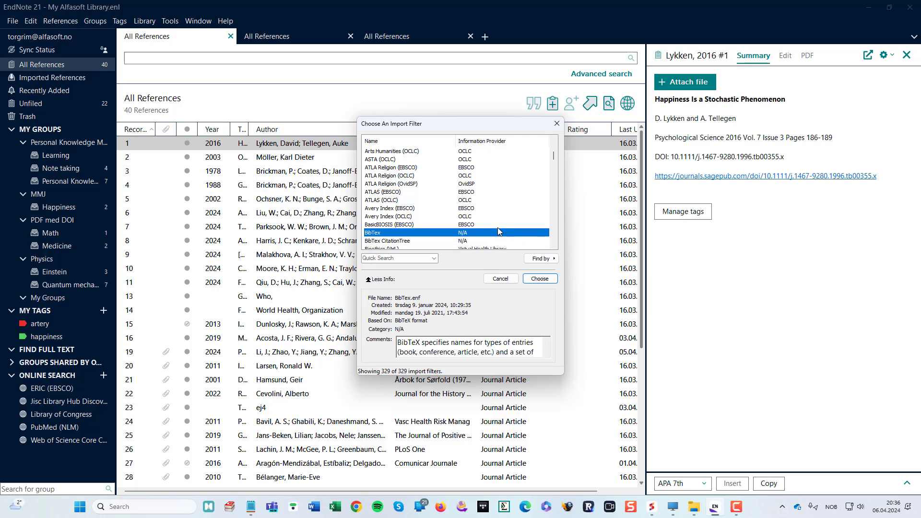
left_click(540, 279)
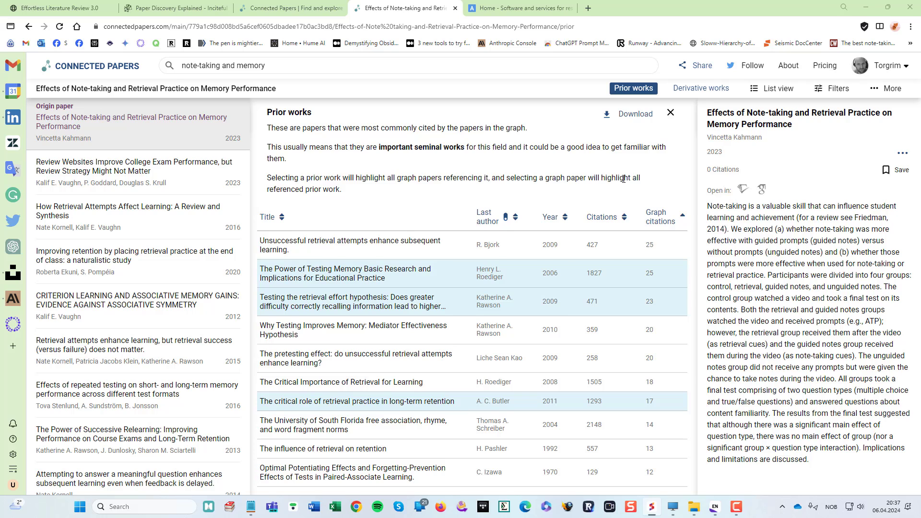
Switch to EndNote and examine the editable fields of the reference "Optics : Learning by Computing with Examples Using Mathcad".
key("alt+Tab")
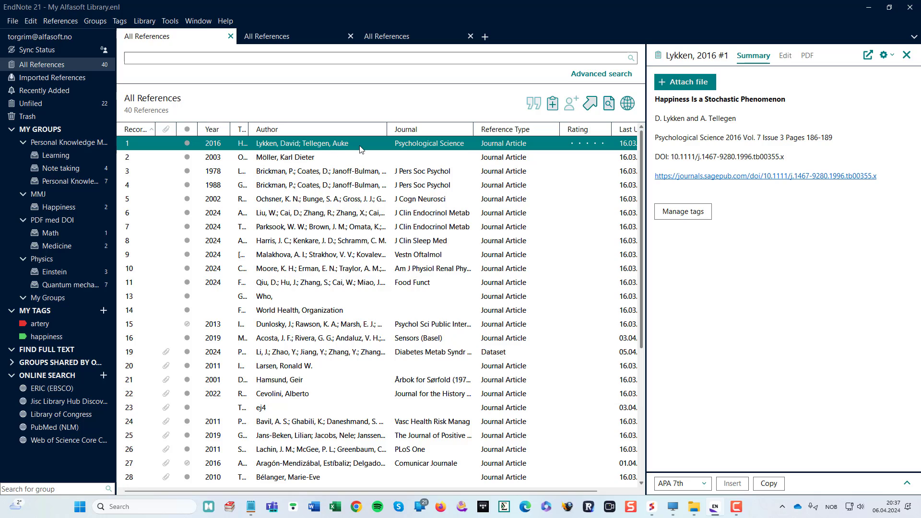
left_click(338, 157)
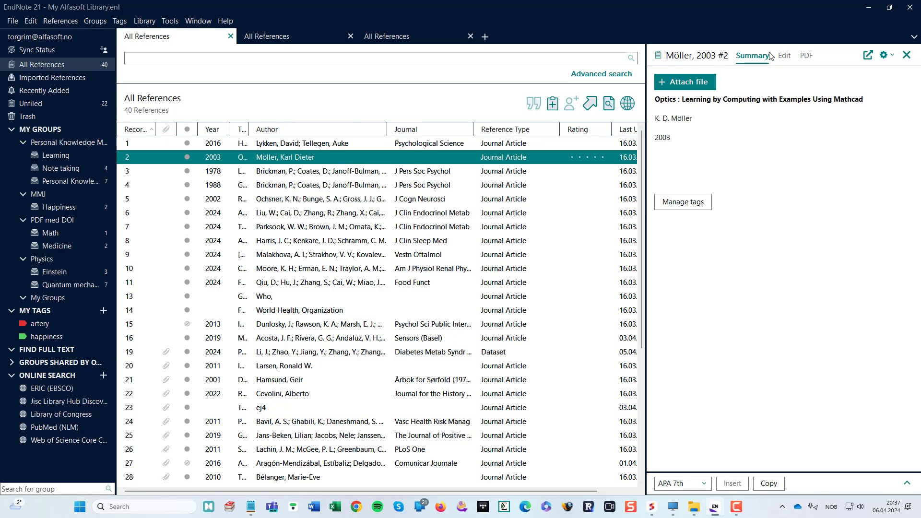
left_click(786, 56)
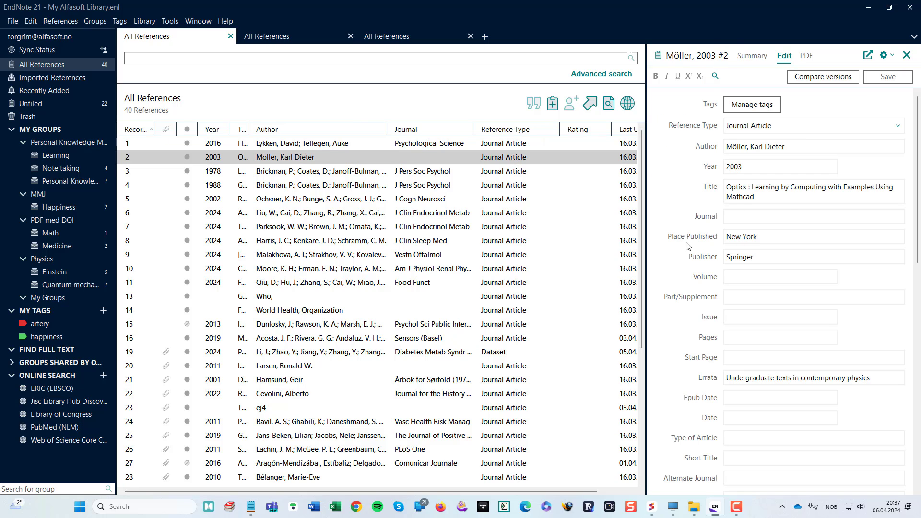
scroll(683, 285, "down", 1)
scroll(683, 285, "down", 3)
scroll(705, 271, "up", 4)
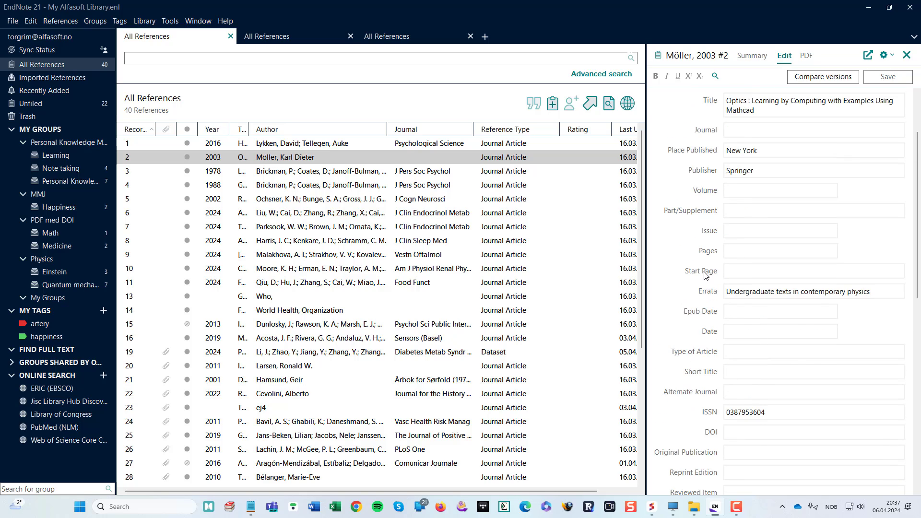
left_click(318, 157)
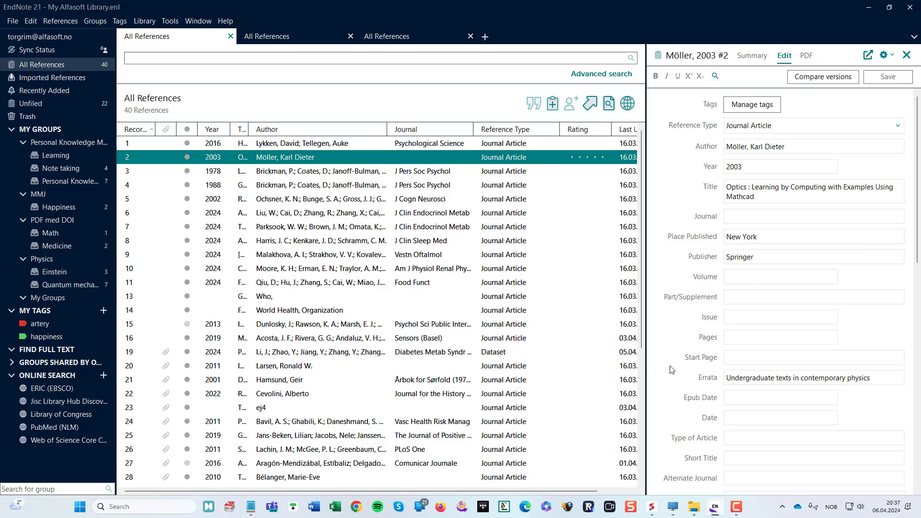
key("alt+Tab")
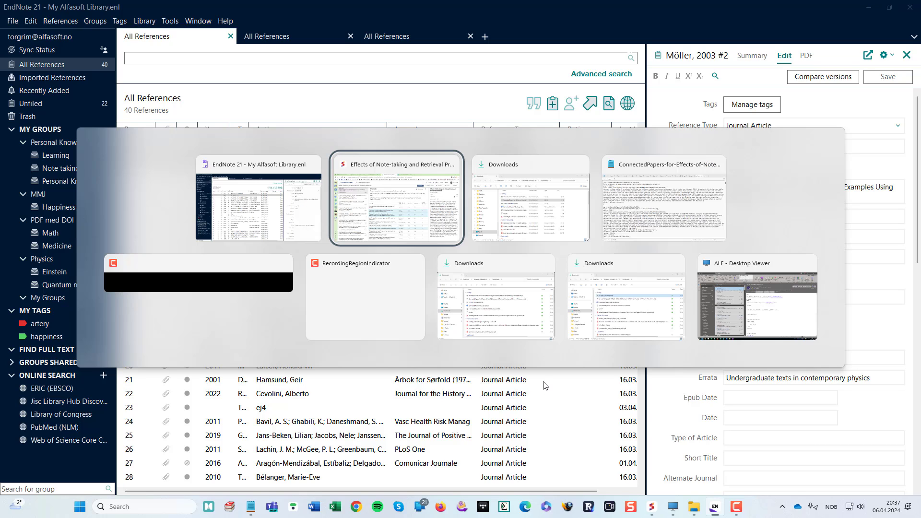
key("alt+Tab")
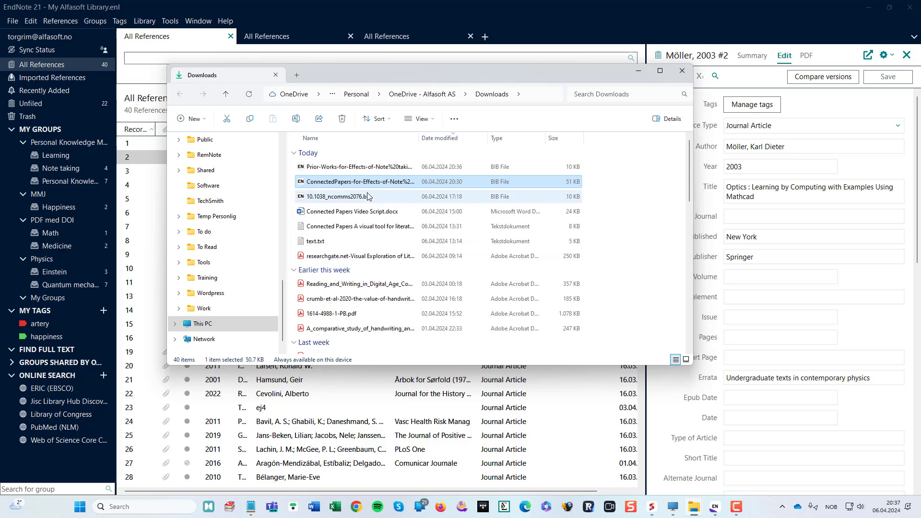
right_click(340, 186)
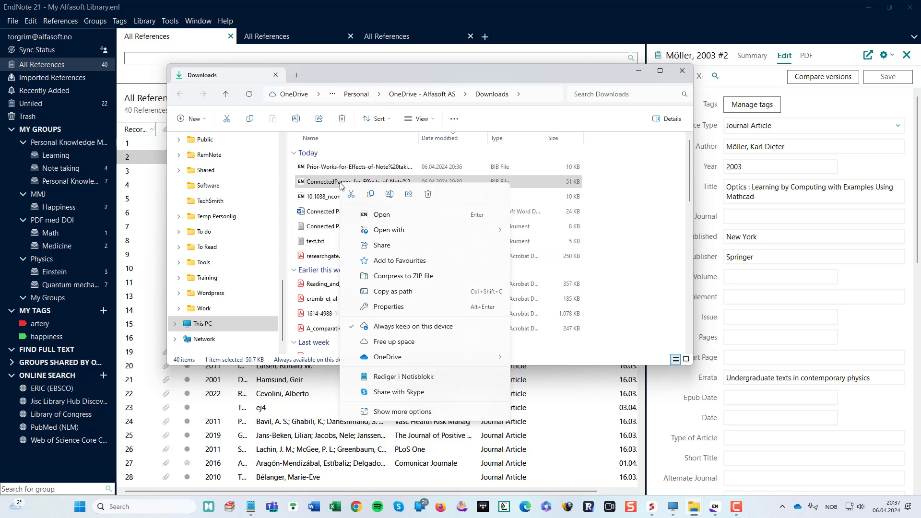
mouse_move(419, 225)
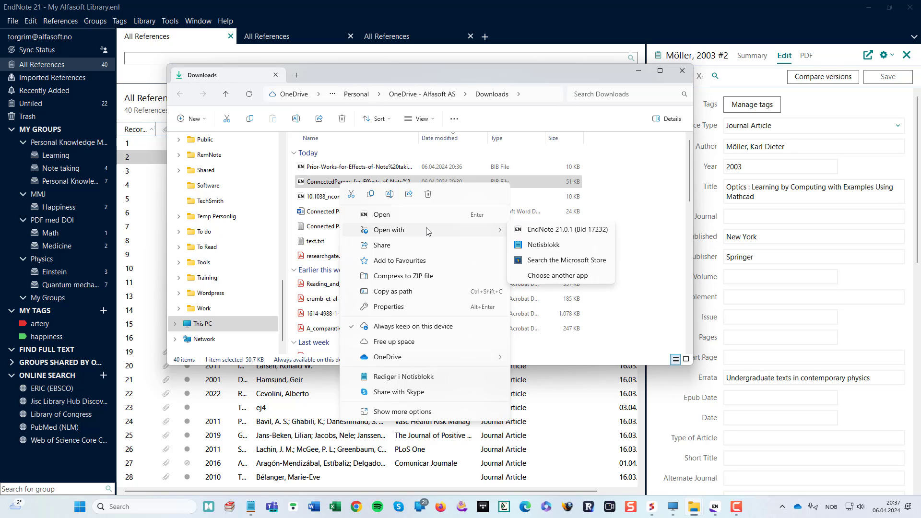
left_click(541, 247)
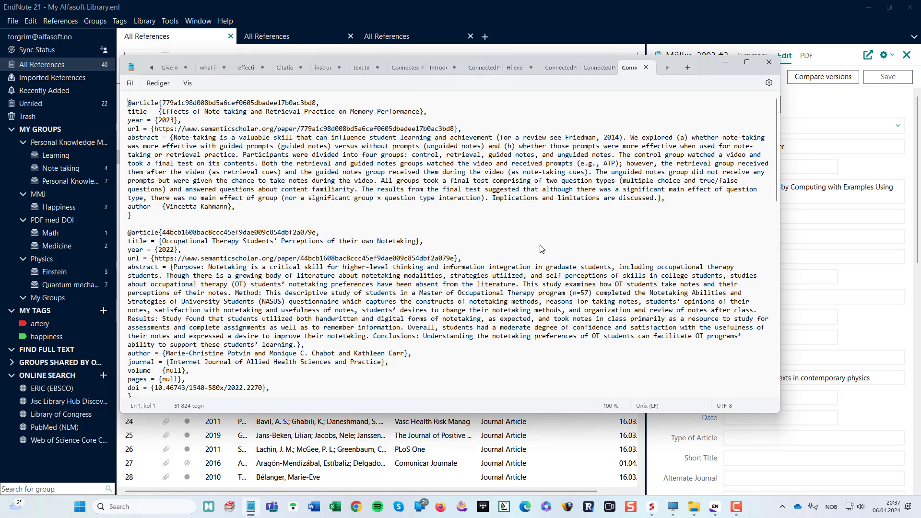
scroll(344, 296, "down", 1)
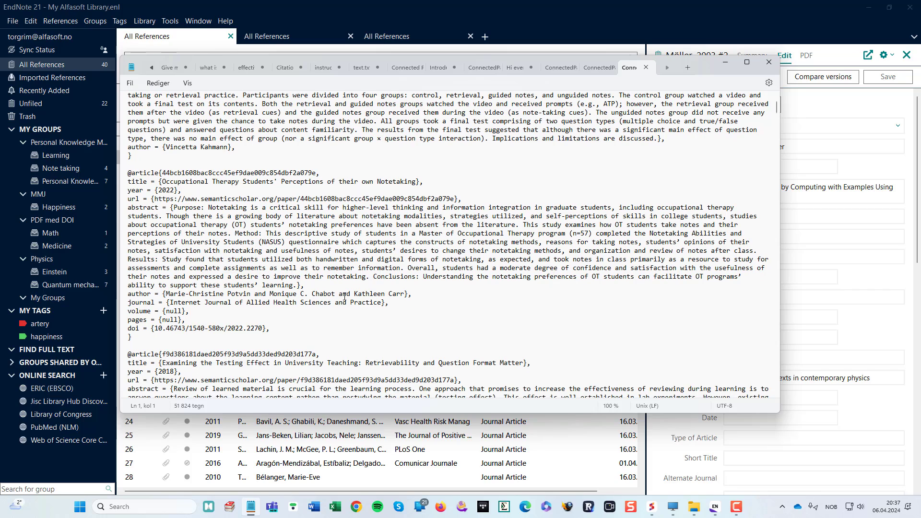
double_click(157, 173)
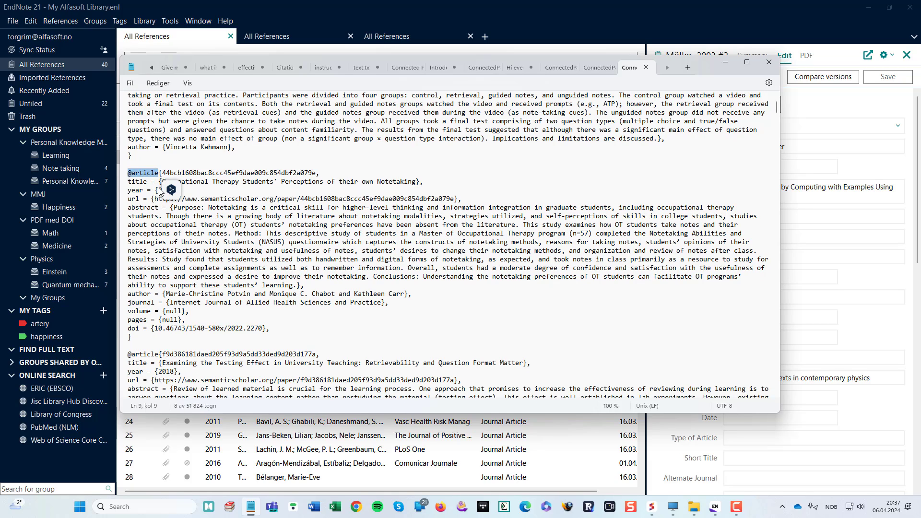
key("shift+Down")
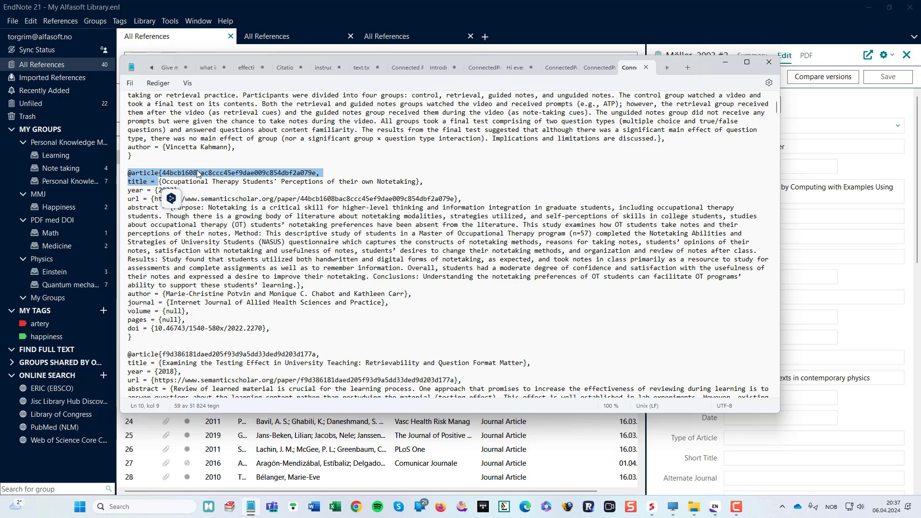
Return to EndNote and open the BibTex import filter for editing.
key("alt+Tab")
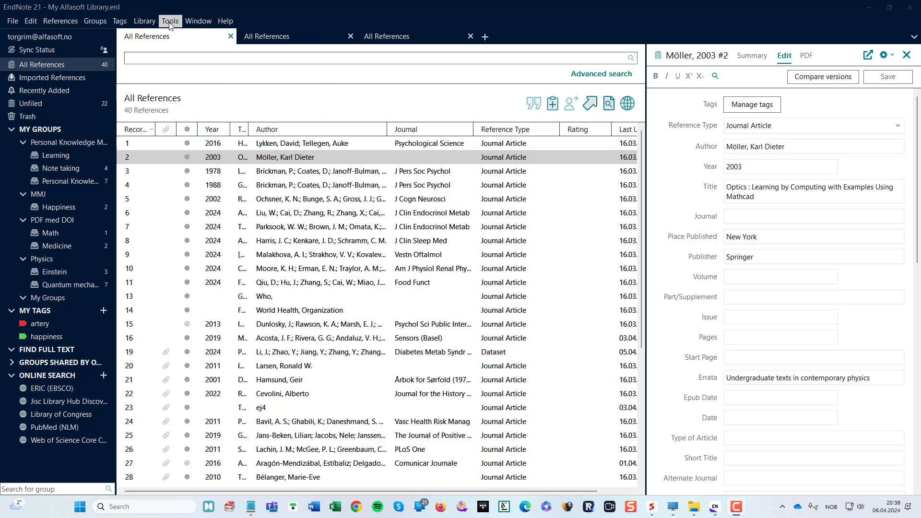
left_click(170, 22)
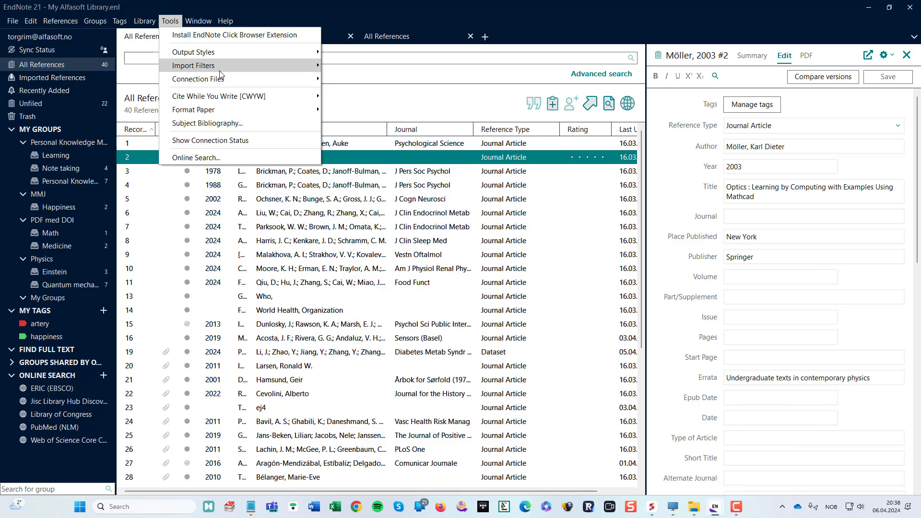
mouse_move(242, 70)
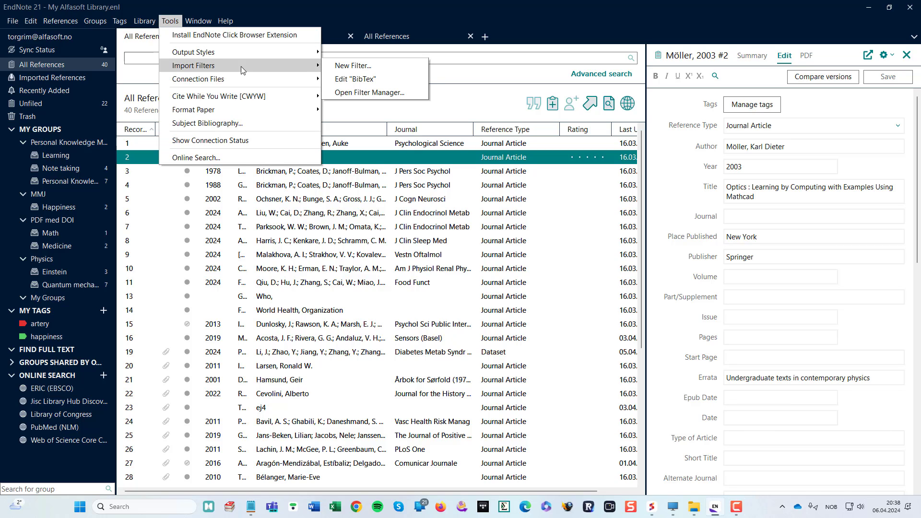
left_click(379, 79)
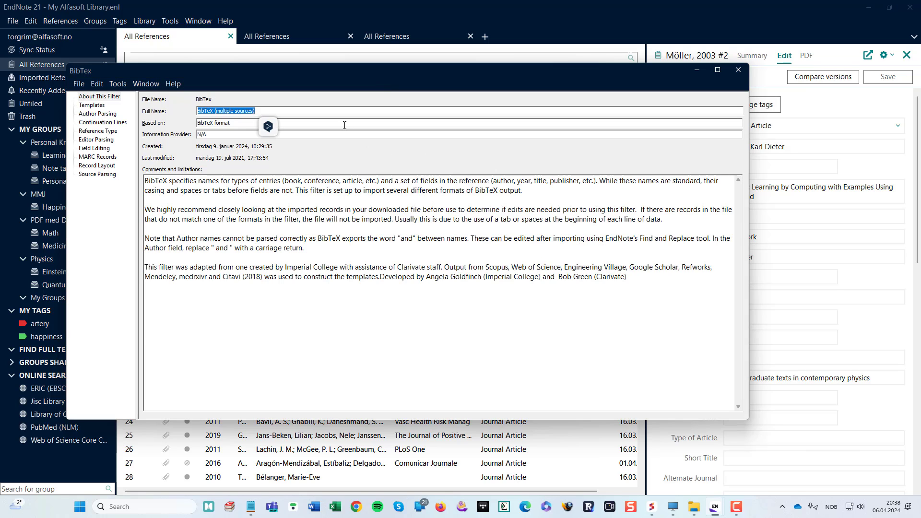
left_click(319, 111)
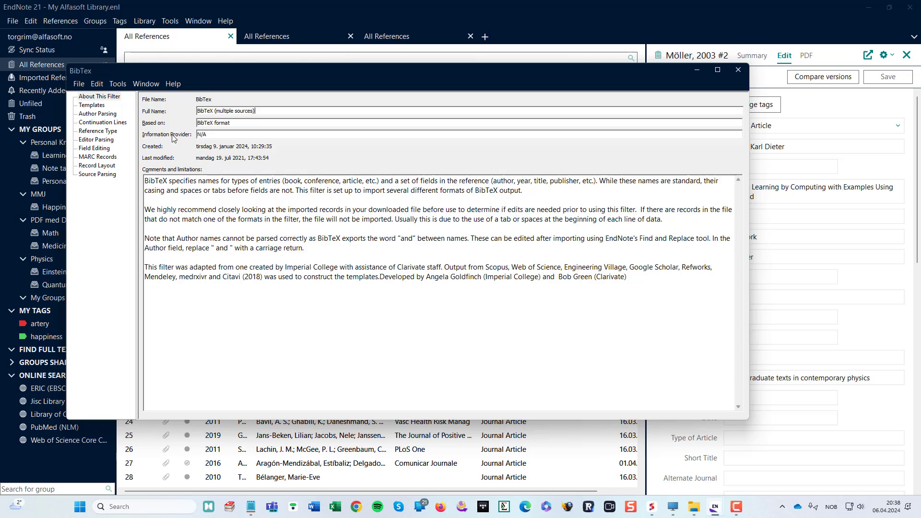
Save a copy of the import filter under the name "BibTex Connected Papers".
left_click(77, 85)
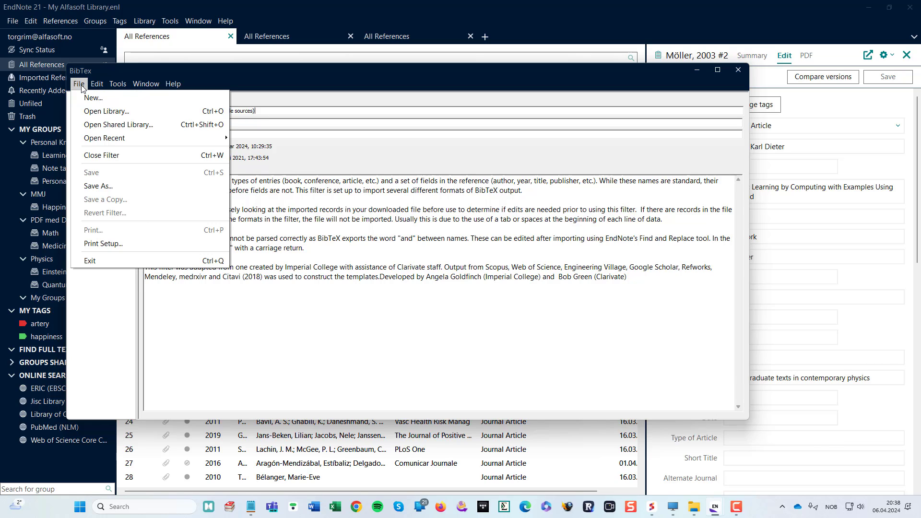
left_click(102, 187)
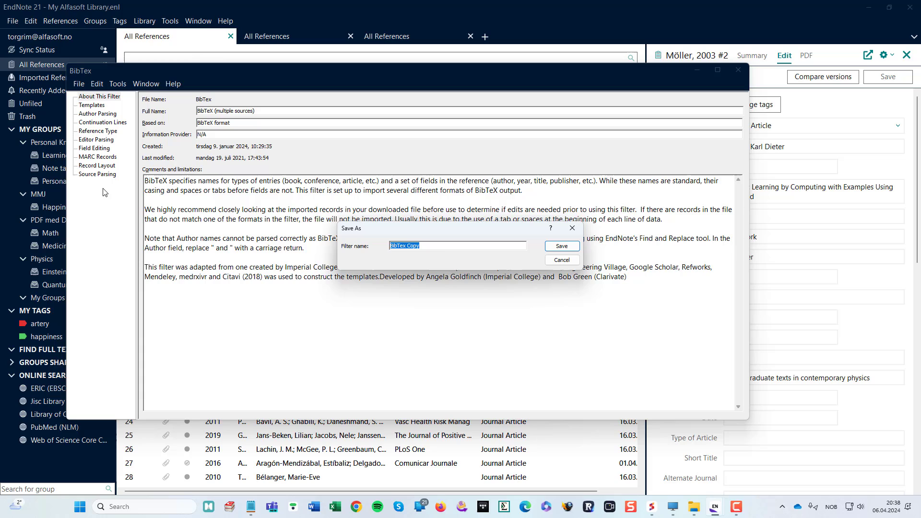
left_click(428, 245)
type("Connected Papers")
left_click(569, 247)
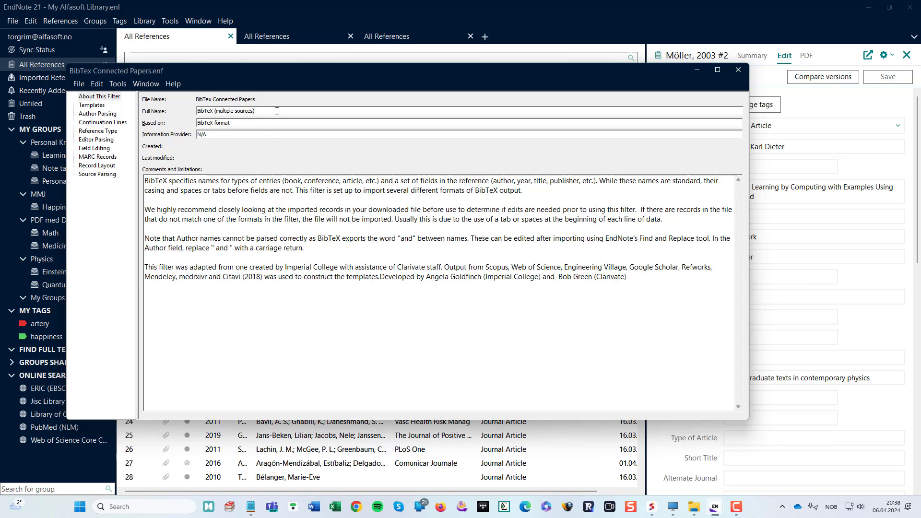
Set the copied filter's full name to "BibTeX Connected Papers" and its information provider to "Alfasoft".
left_click_drag(260, 113, 213, 111)
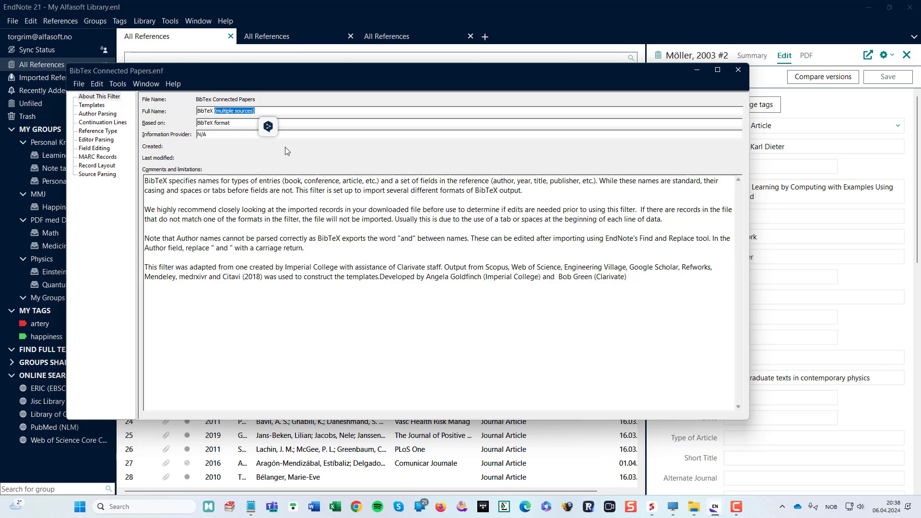
type("Connected Papa")
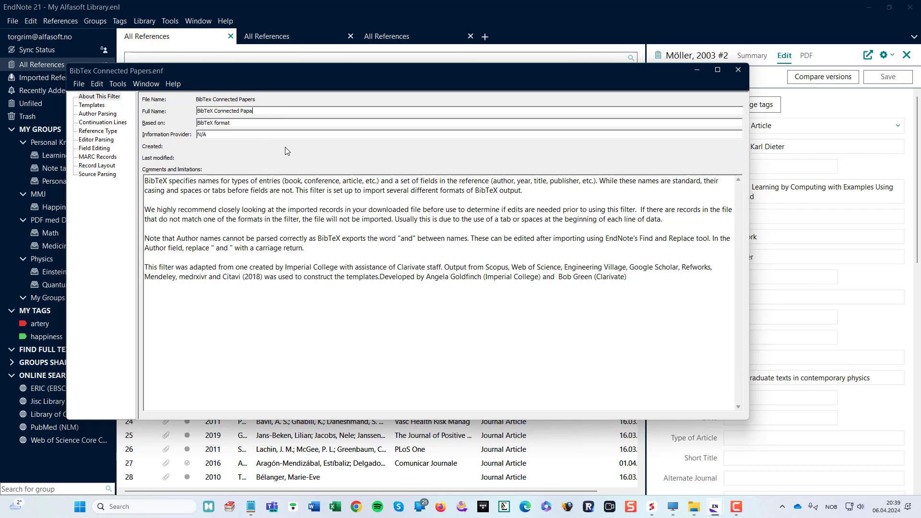
key("BackSpace")
type("ers")
key("Tab")
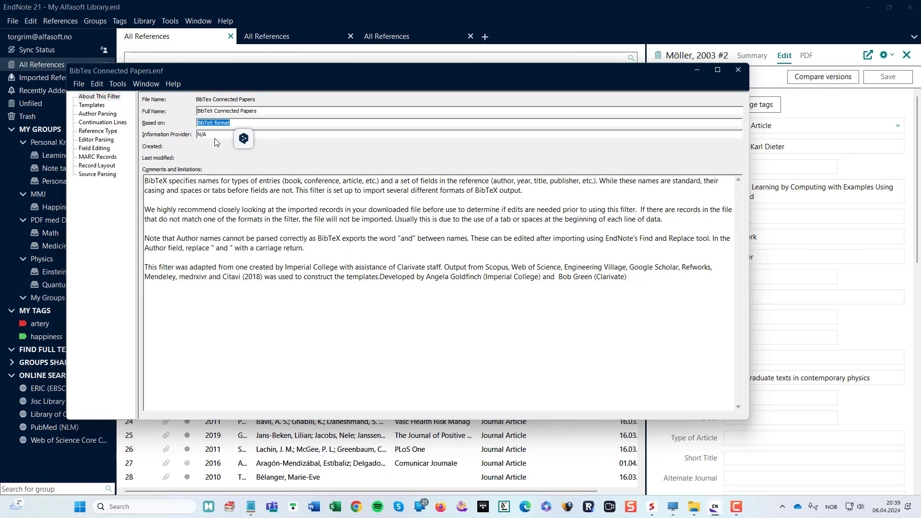
key("Tab")
type("Alfa")
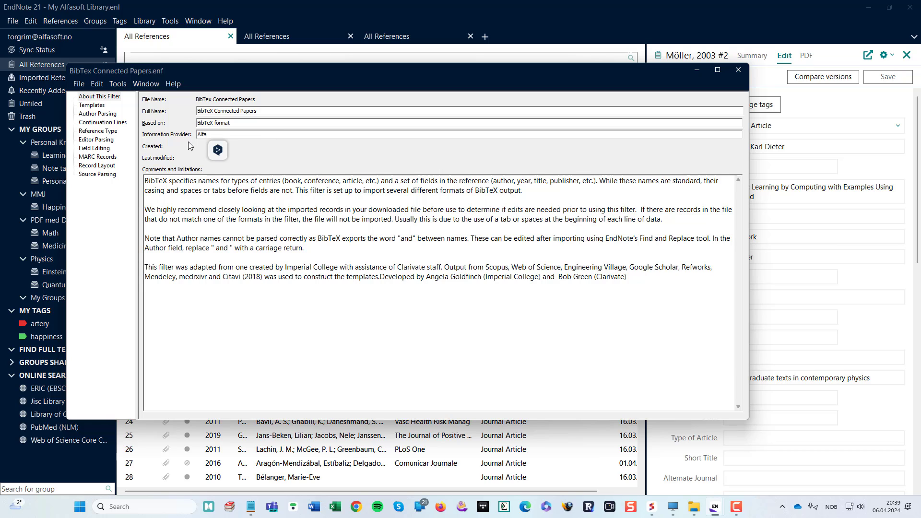
type("soft")
key("Tab")
left_click(227, 260)
Clear all tag and field rows from the Journal Article template of the BibTex Connected Papers filter.
left_click(96, 106)
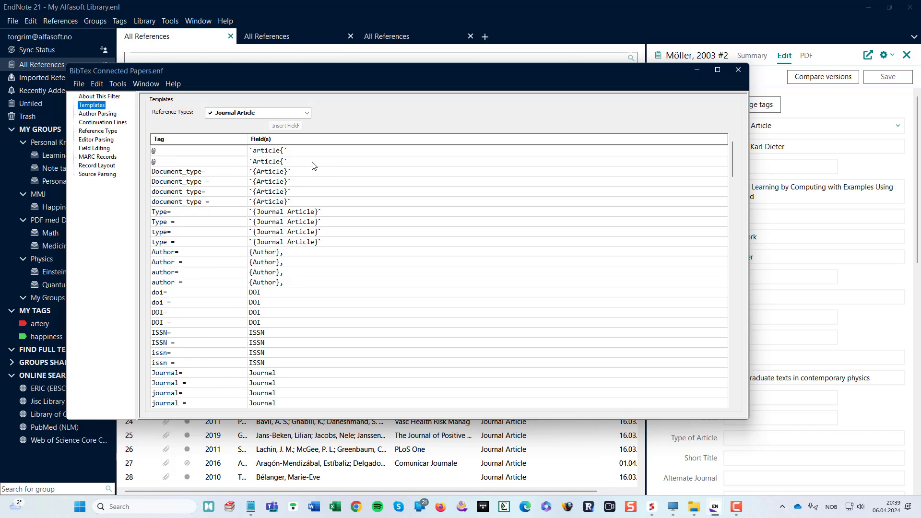
left_click(285, 164)
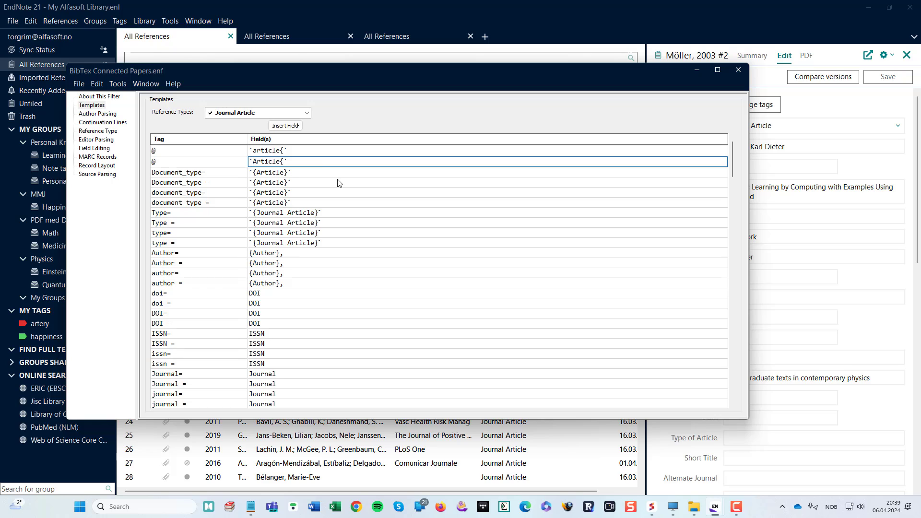
left_click(96, 84)
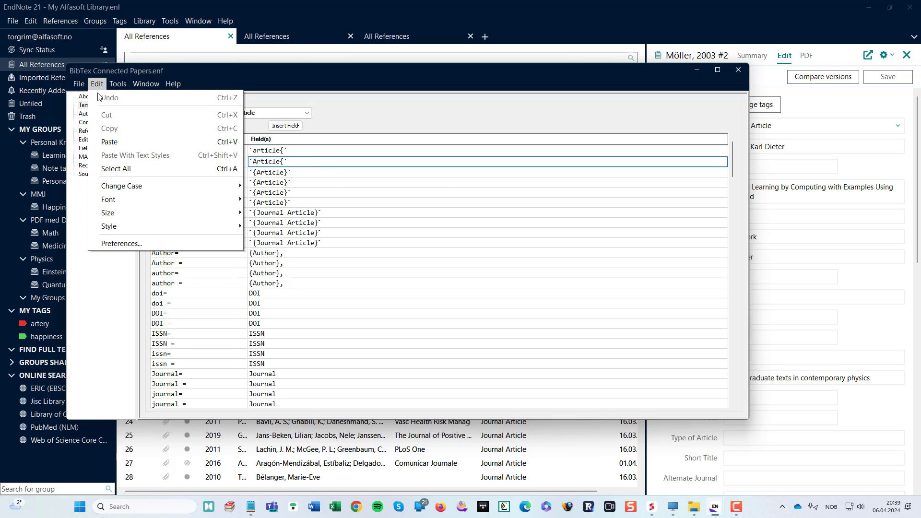
left_click(111, 170)
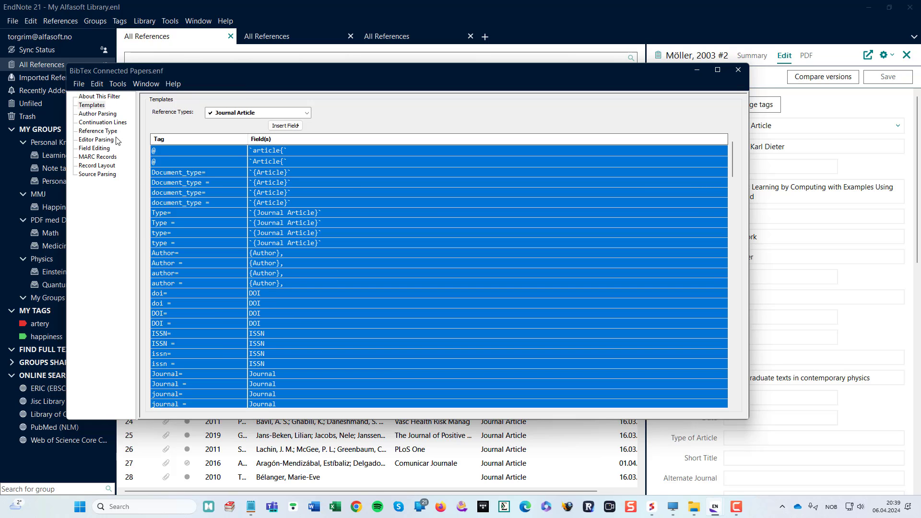
left_click(97, 89)
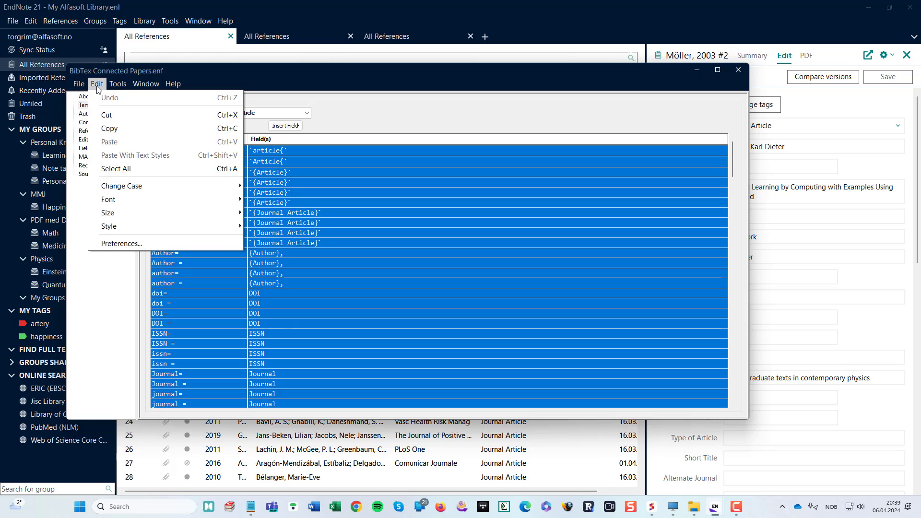
left_click(105, 115)
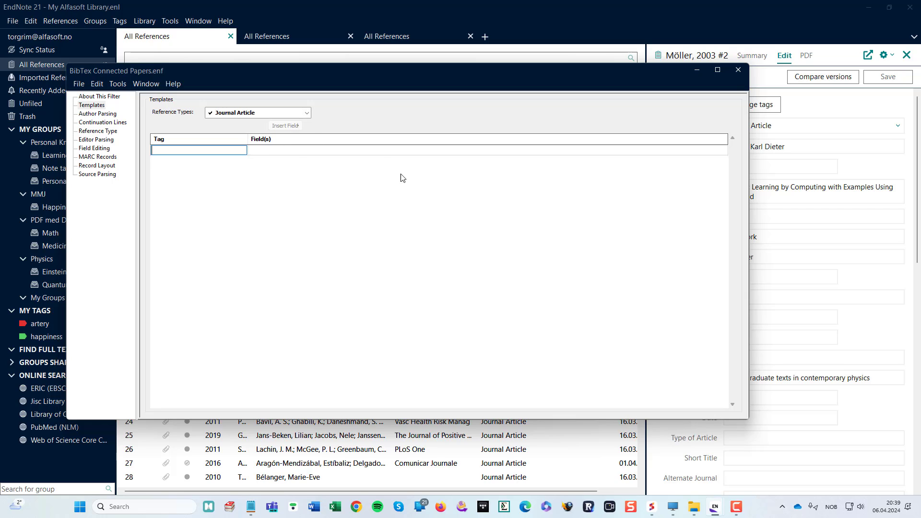
key("alt+Tab")
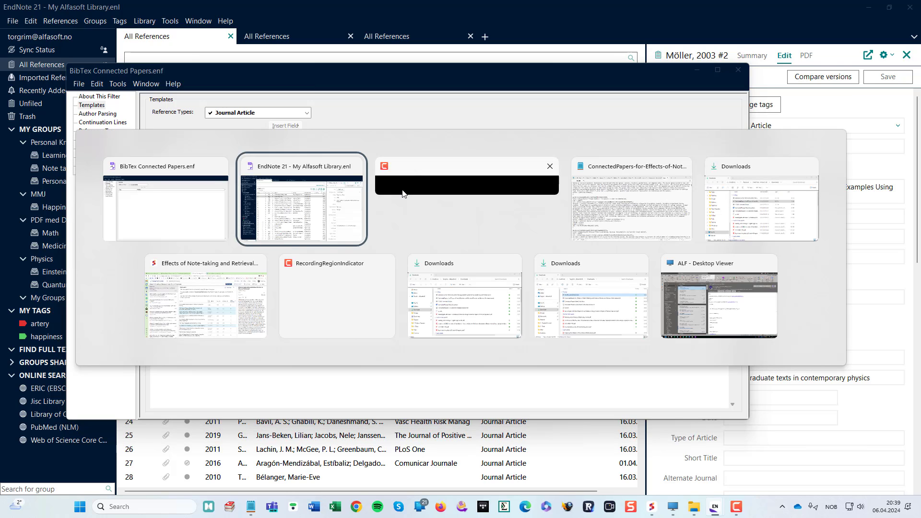
key("alt+Tab")
key("alt+Tab")
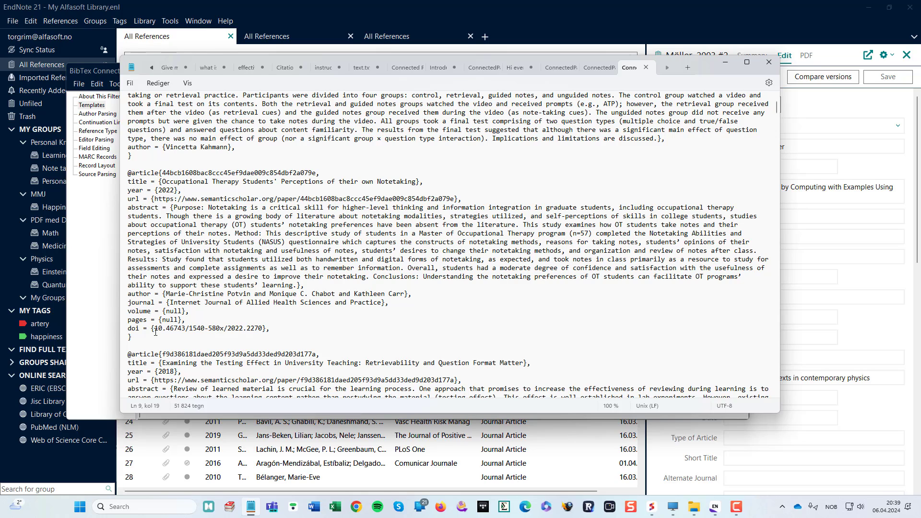
left_click_drag(132, 337, 127, 174)
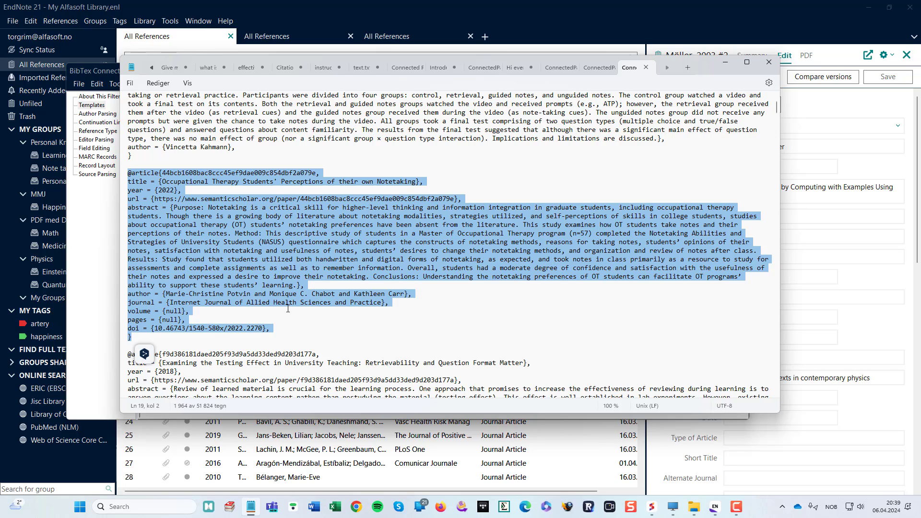
left_click(405, 310)
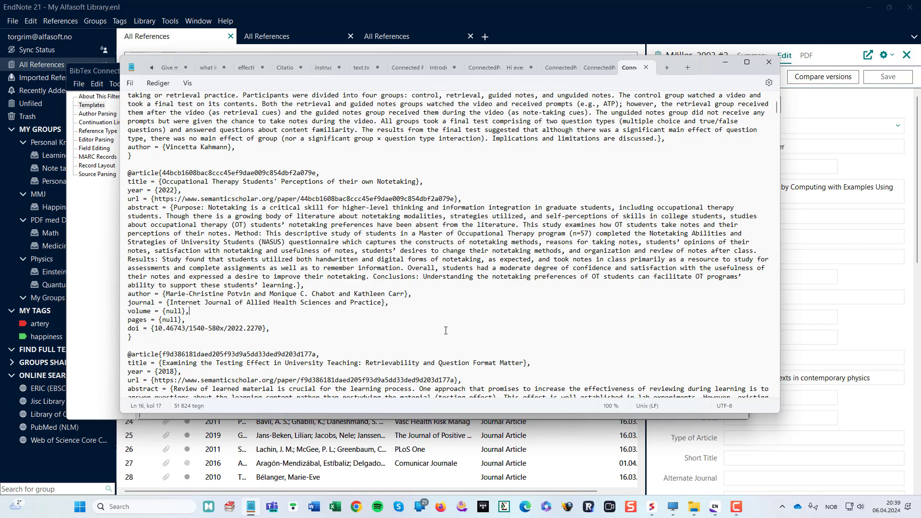
key("alt+Tab")
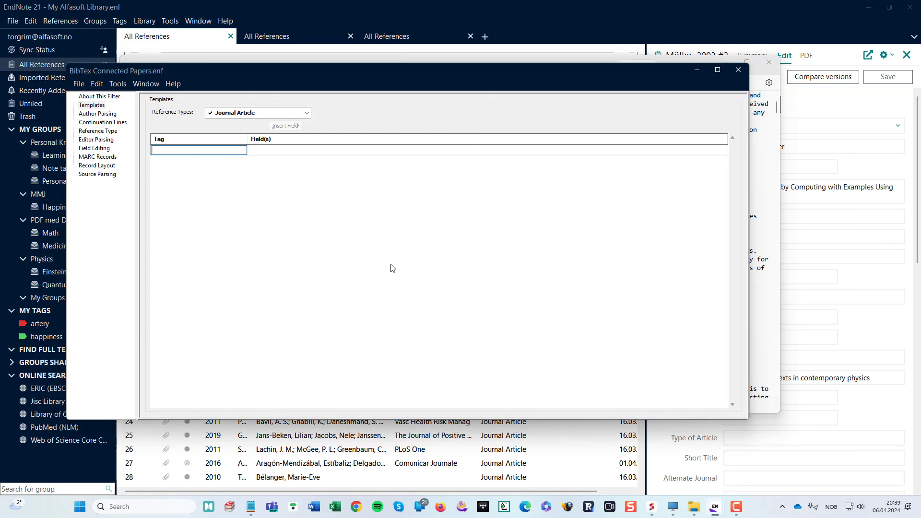
key("alt+Tab")
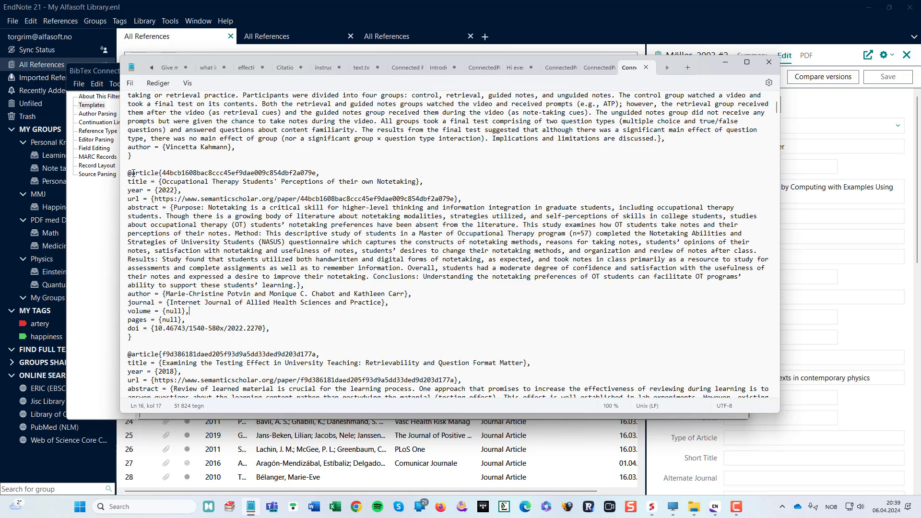
scroll(251, 246, "down", 7)
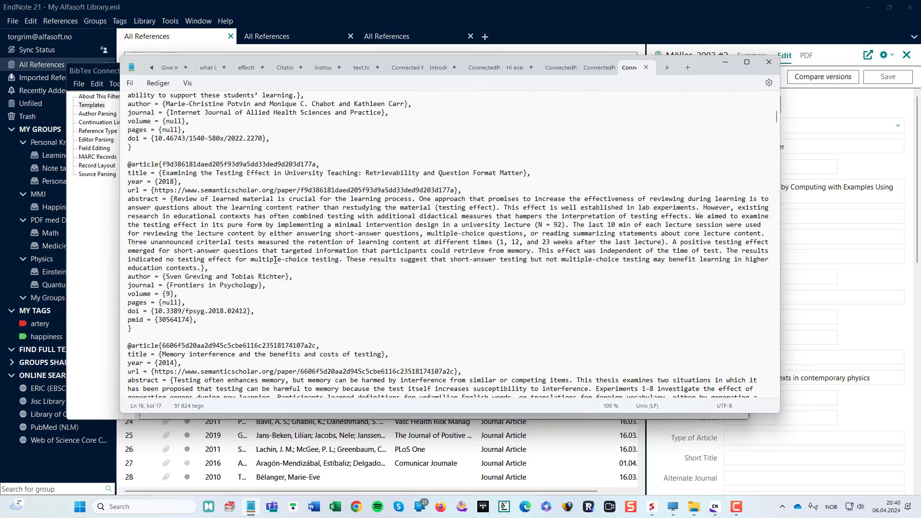
scroll(275, 260, "down", 6)
scroll(269, 268, "up", 15)
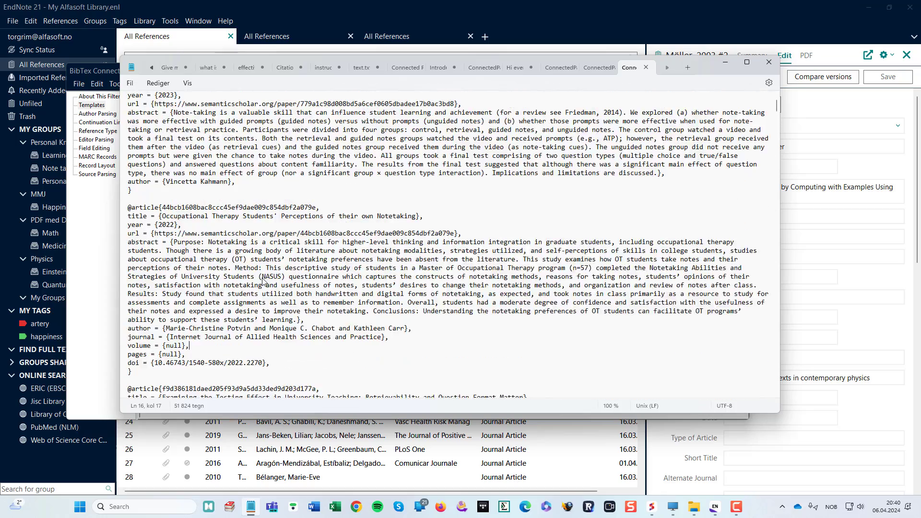
Copy the @ sign from the second entry in Notisblokk into the first Tag cell of EndNote's Journal Article template.
left_click_drag(132, 209, 123, 215)
key("alt+Tab")
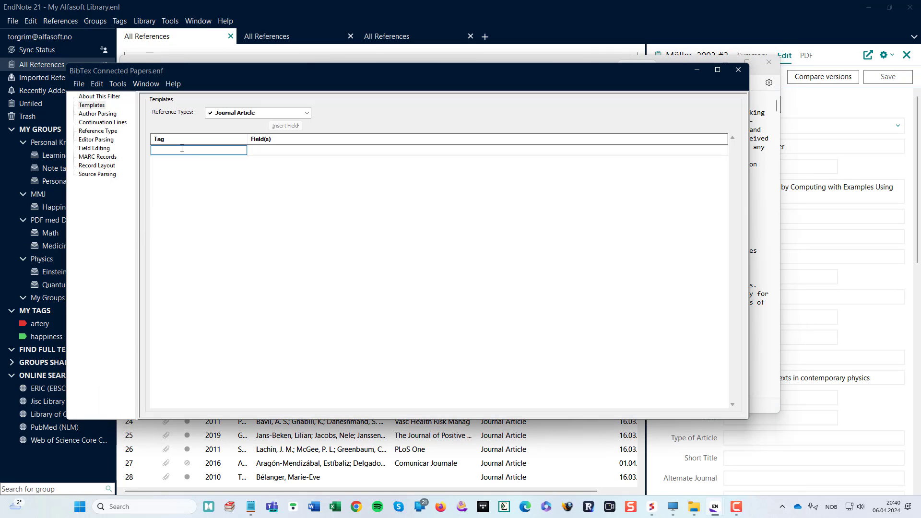
key("ctrl+v")
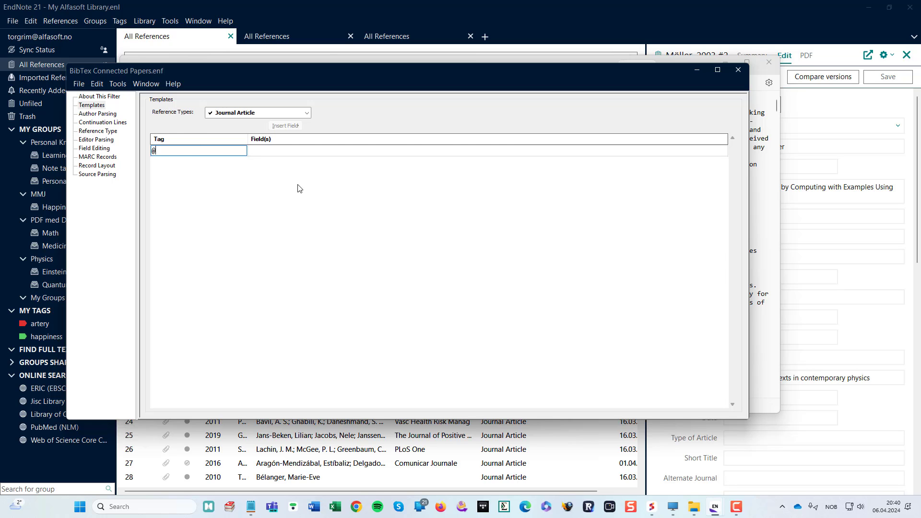
key("alt+Tab")
key("alt+Tab")
key("alt+Tab")
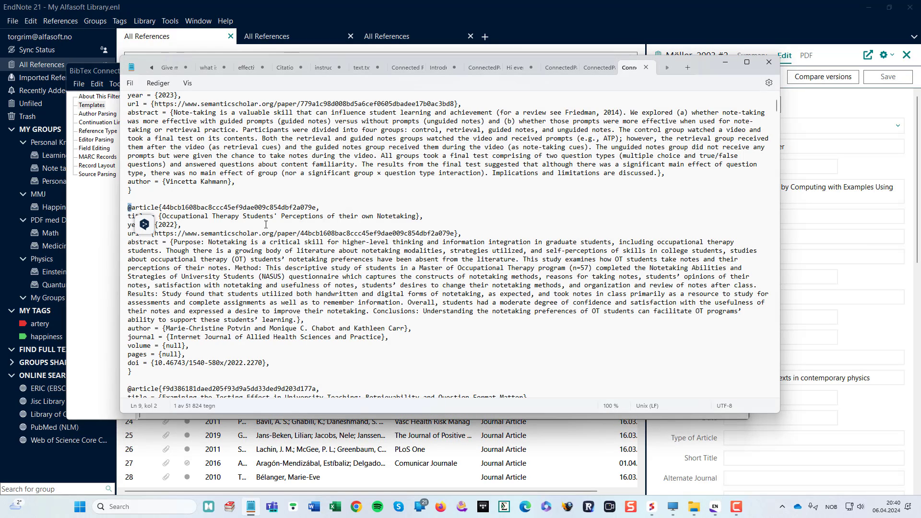
left_click_drag(324, 209, 131, 211)
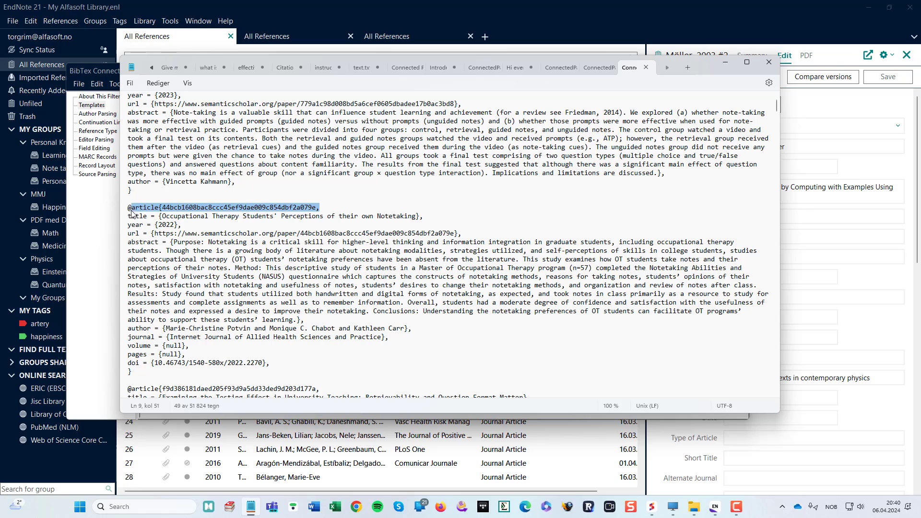
key("alt+Tab")
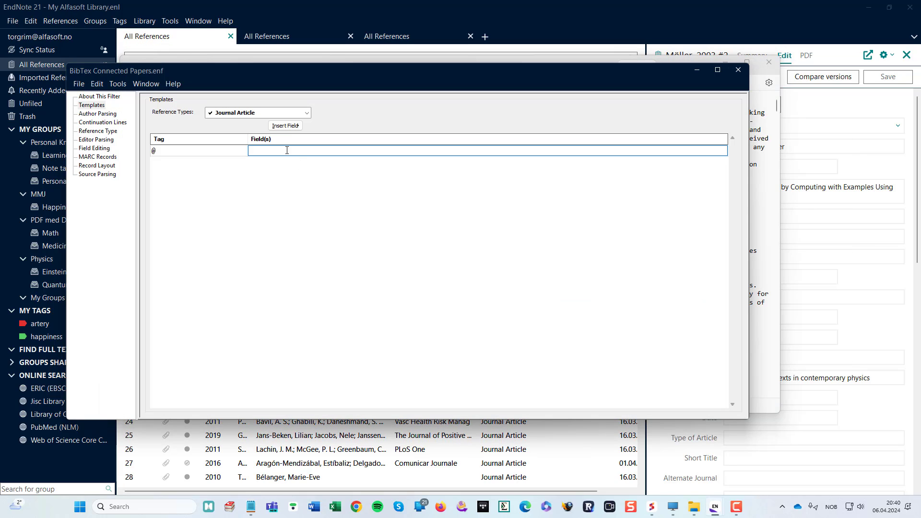
key("ctrl+v")
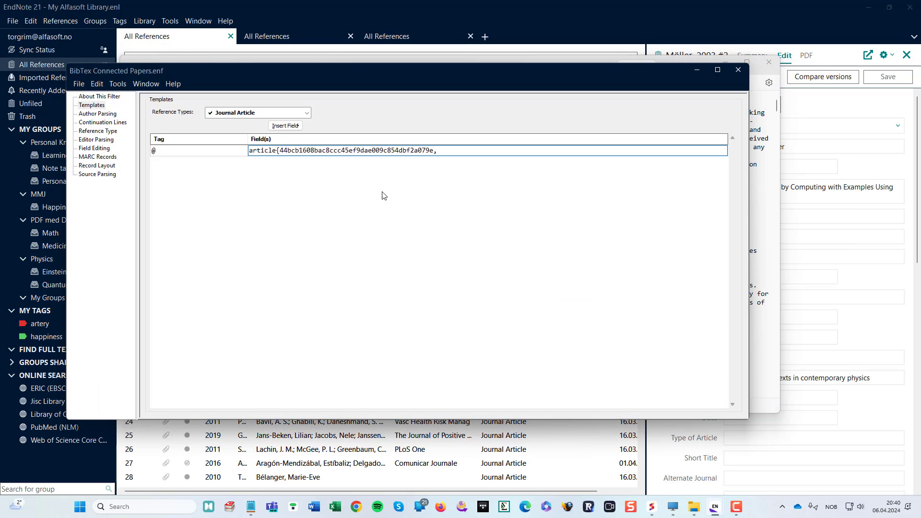
Replace the identifier after "article{" with the Label field, keeping the comma, and add a new template row.
left_click_drag(434, 150, 281, 149)
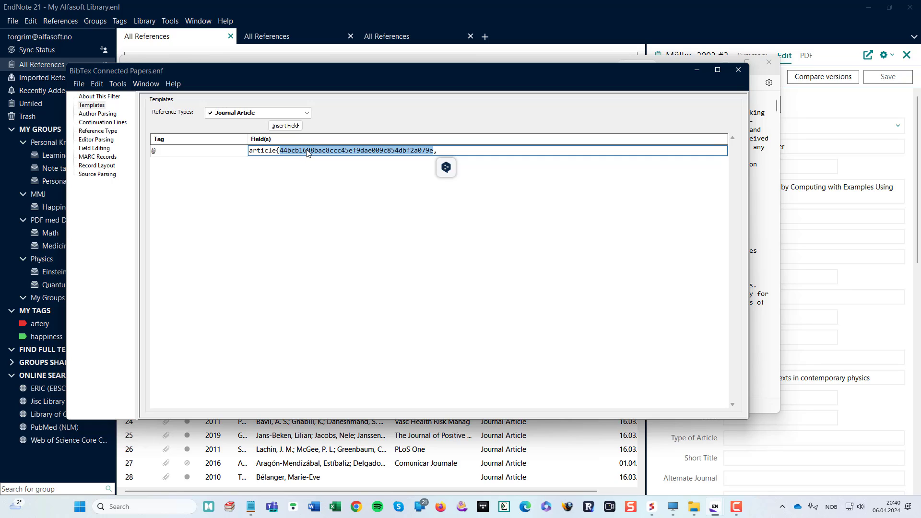
left_click(297, 128)
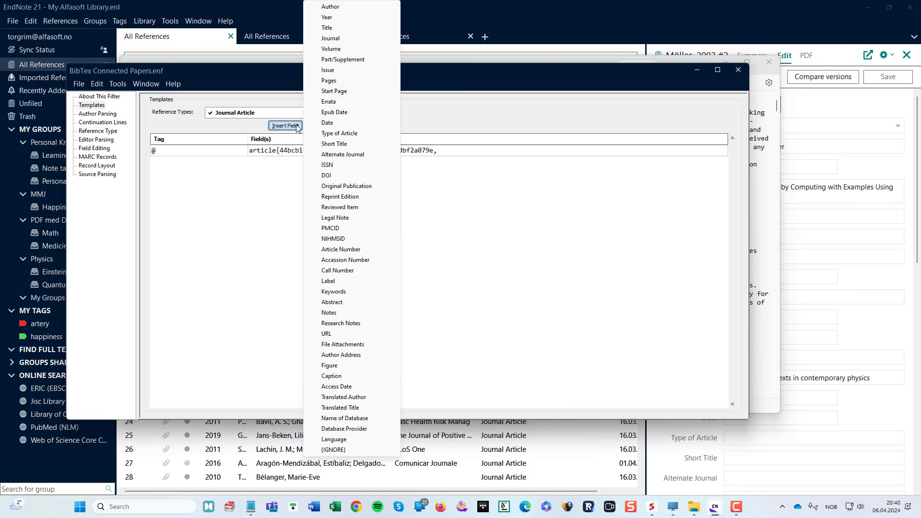
left_click(335, 282)
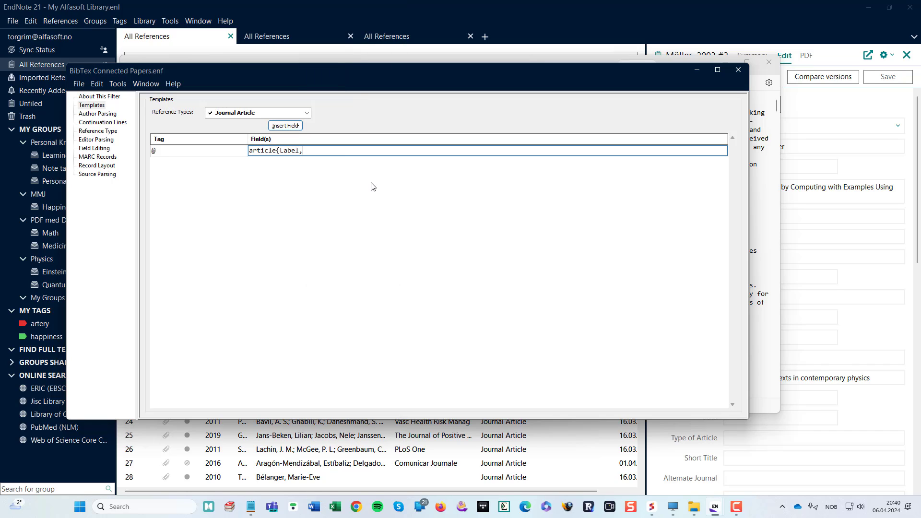
key("Return")
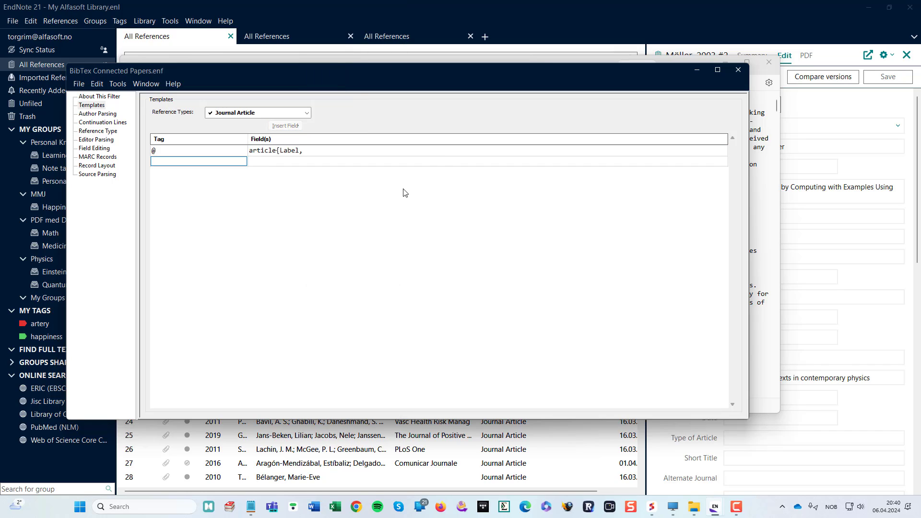
Copy "title = " from the second entry in Notisblokk into the second row's Tag cell in EndNote.
key("alt+Tab")
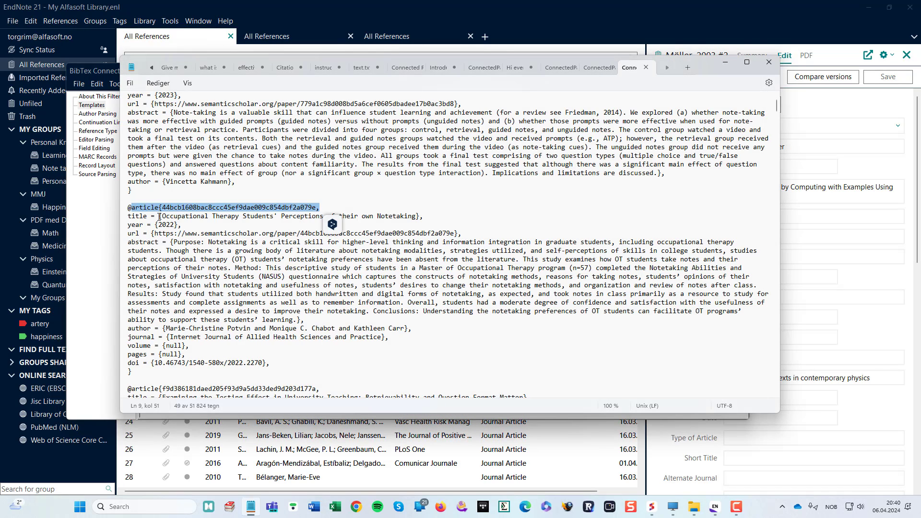
left_click(160, 216)
left_click_drag(160, 216, 123, 217)
key("ctrl+c")
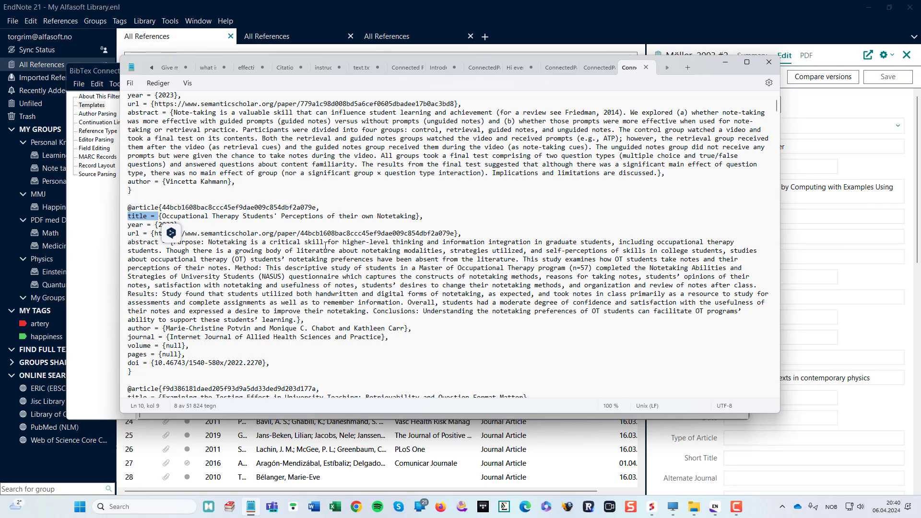
key("alt+Tab")
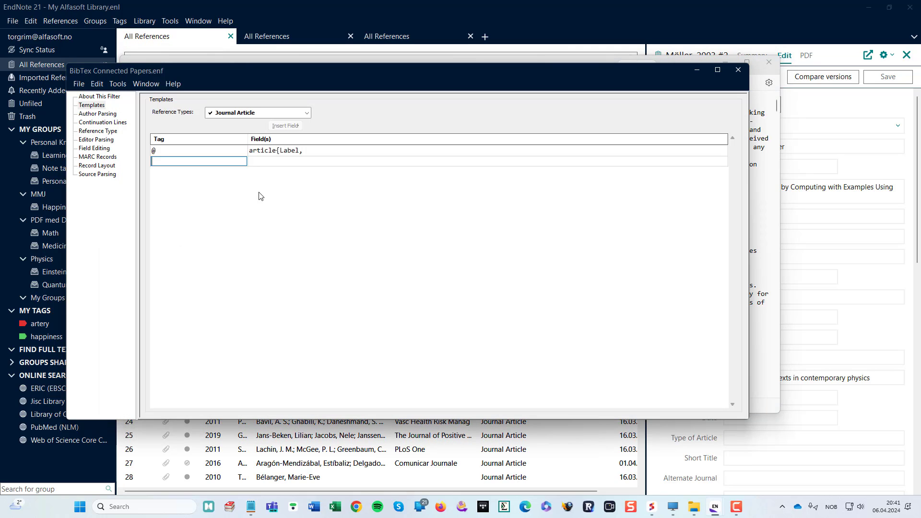
key("ctrl+v")
key("Tab")
Copy the second entry's title value with its braces and comma from Notisblokk into the Field(s) cell beside "title =" in EndNote.
key("alt+Tab")
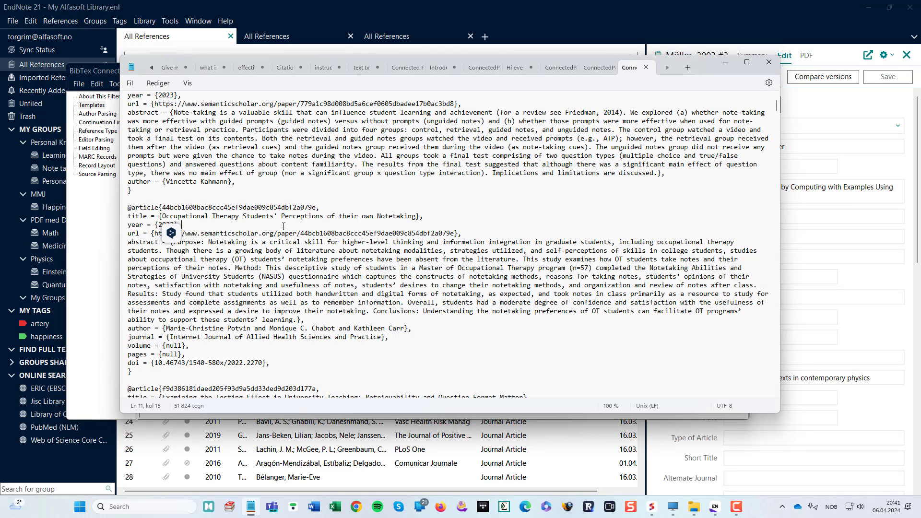
left_click(425, 217)
left_click_drag(425, 217, 160, 221)
key("ctrl+c")
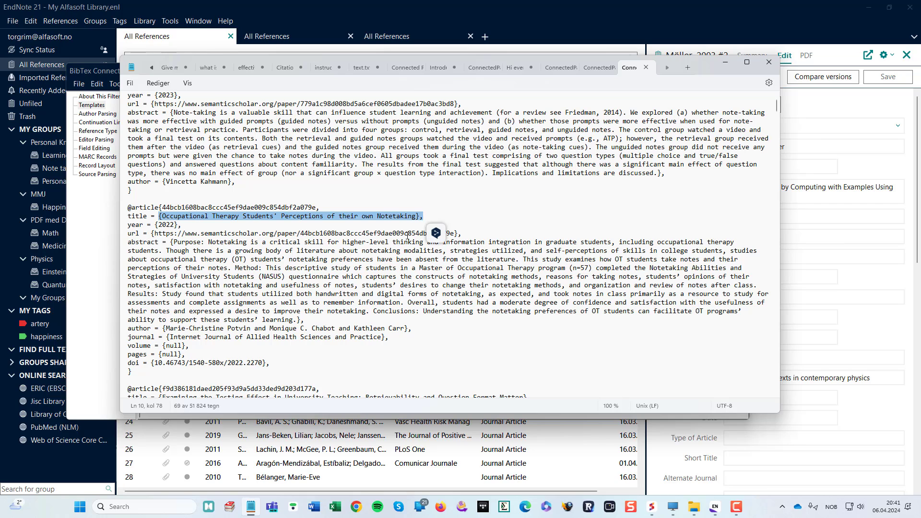
key("alt+Tab")
key("ctrl+v")
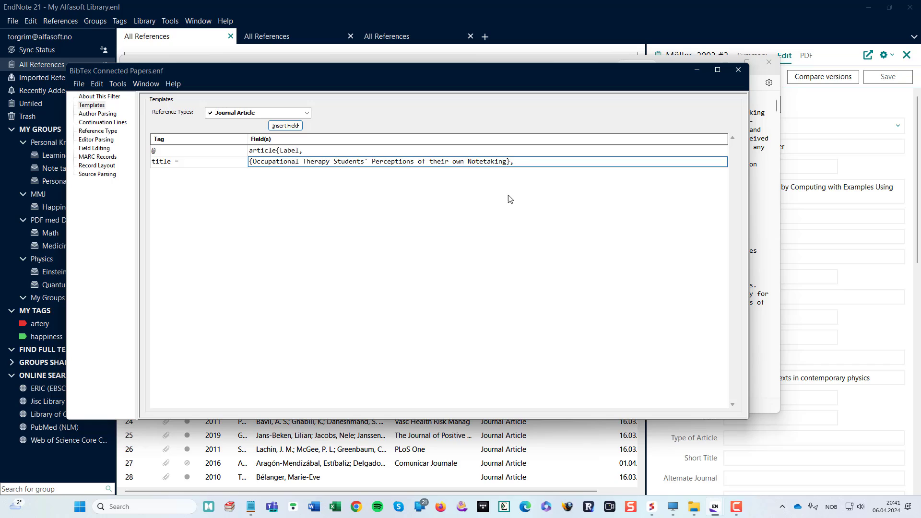
Replace the title text inside the braces with the Title field so the cell reads "{Title},", and move on to the next row.
left_click_drag(508, 163, 253, 161)
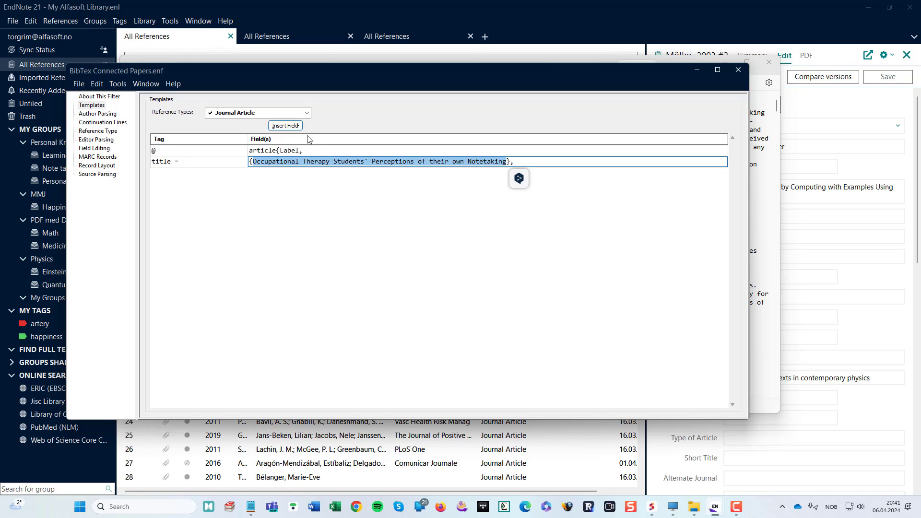
left_click(294, 127)
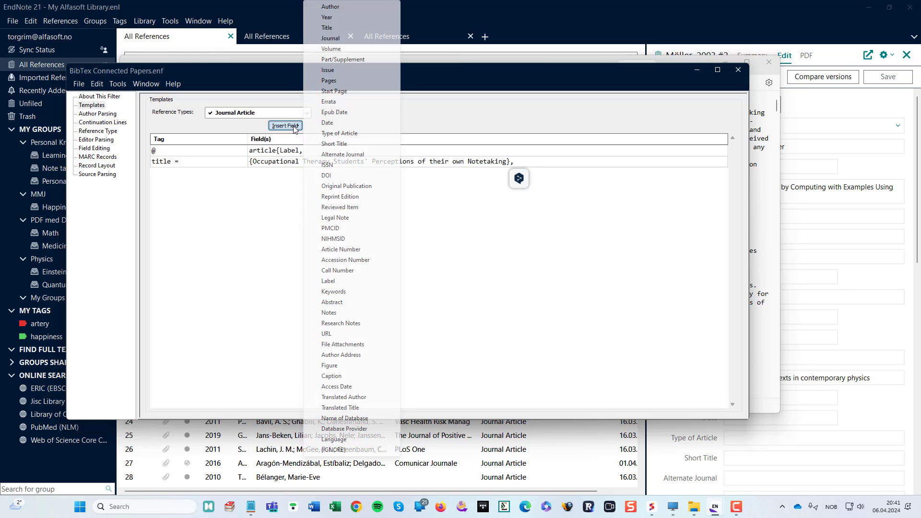
left_click(333, 29)
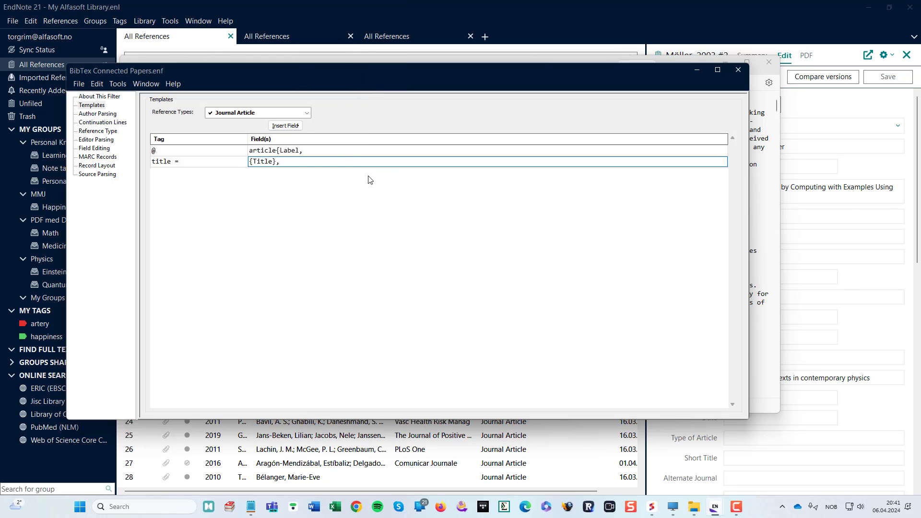
key("Tab")
Copy "year = " from the second entry in Notisblokk into the third row's Tag cell in EndNote.
key("alt+Tab")
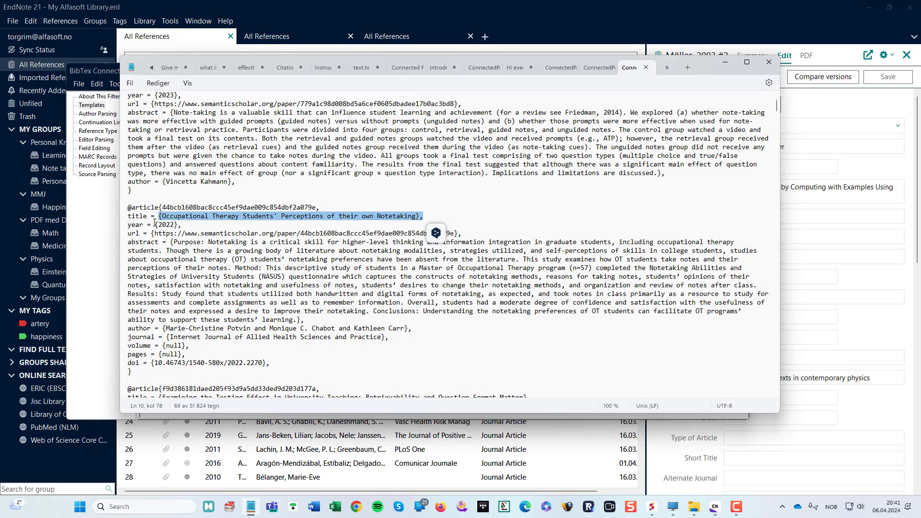
left_click_drag(157, 223, 133, 227)
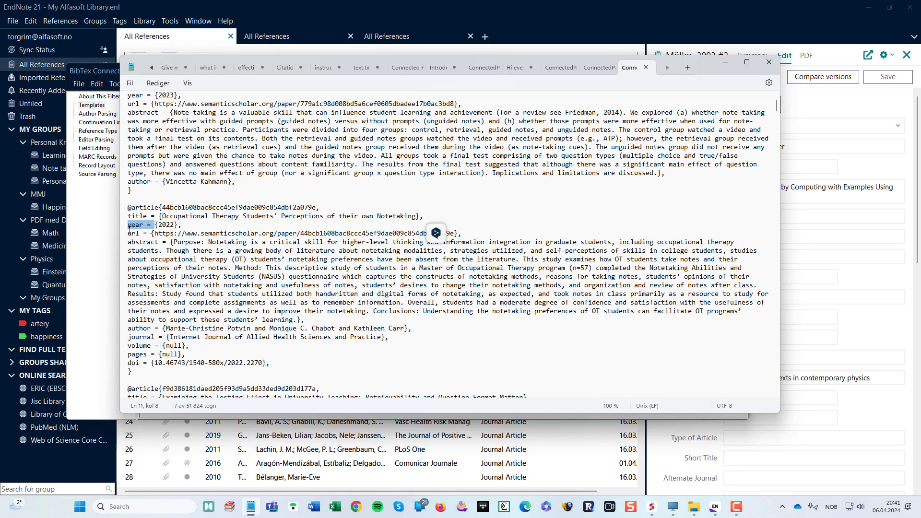
key("alt+Tab")
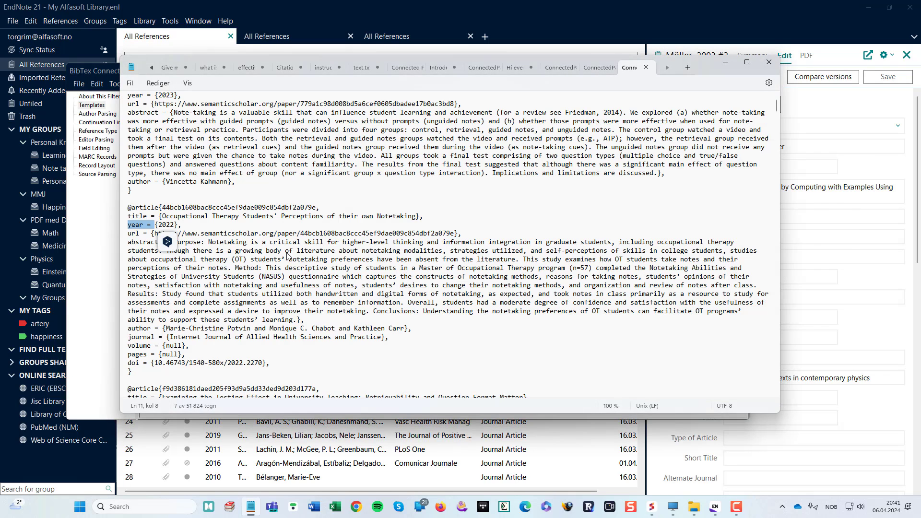
key("alt+Tab")
type("year =")
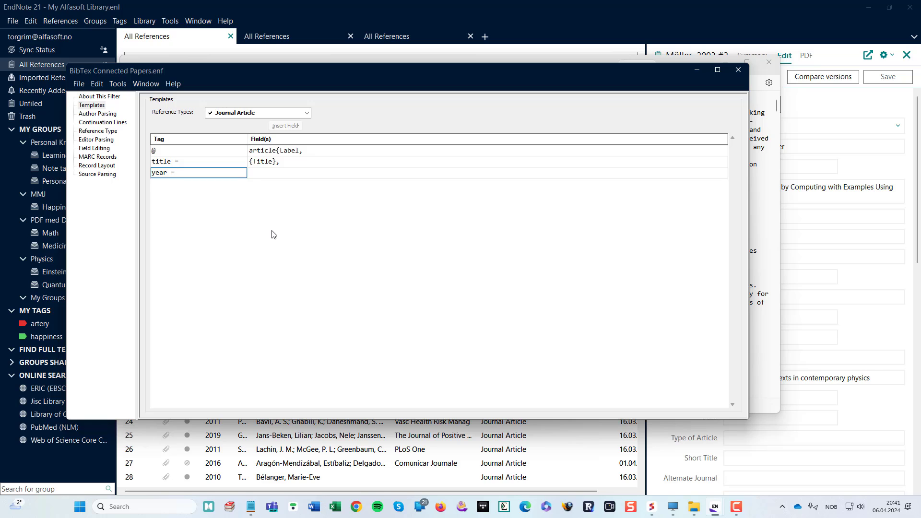
key("Tab")
Copy the second entry's year value "{2022}," from Notisblokk into the Field(s) cell beside "year =" in EndNote, and add a new template row.
key("alt+Tab")
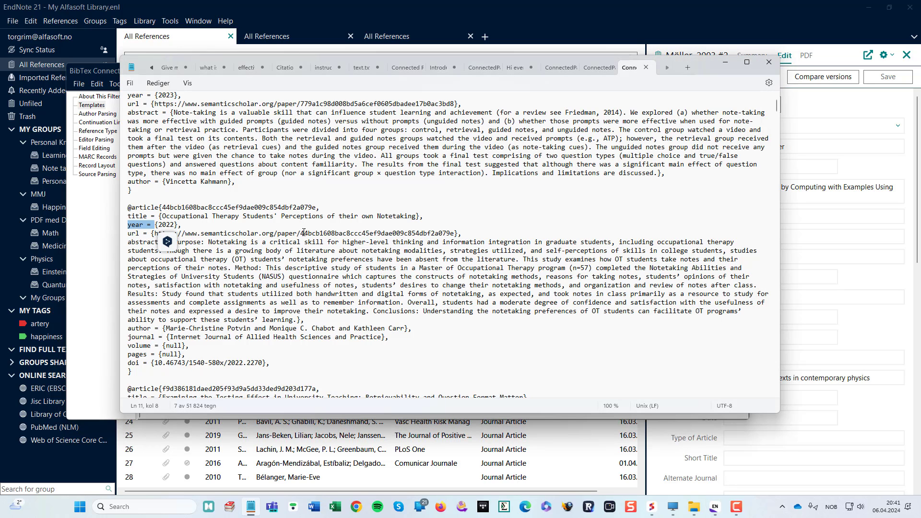
key("alt+Tab")
key("alt+Tab")
key("alt+Tab")
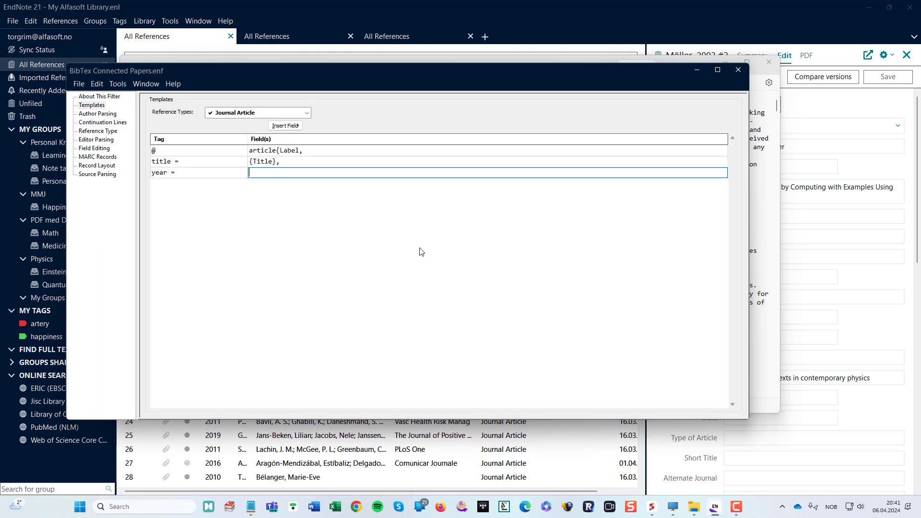
key("alt+Tab")
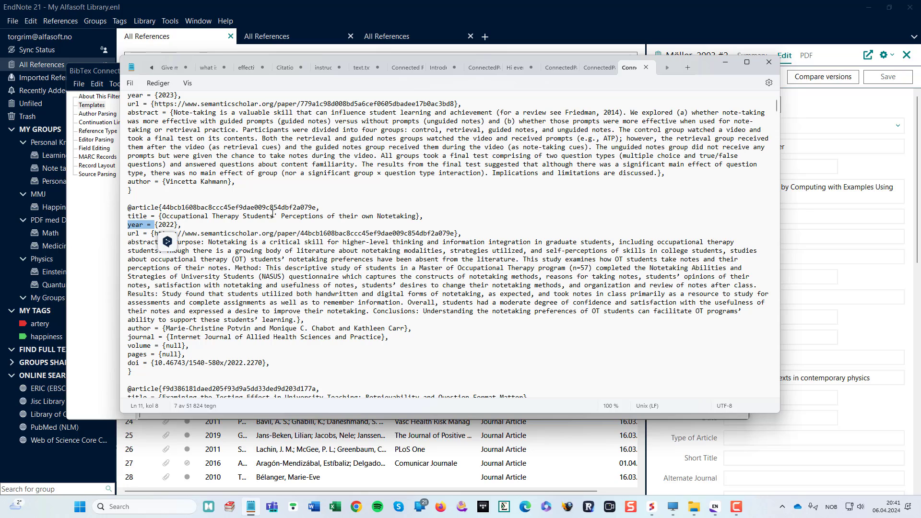
left_click_drag(182, 225, 159, 227)
key("ctrl+c")
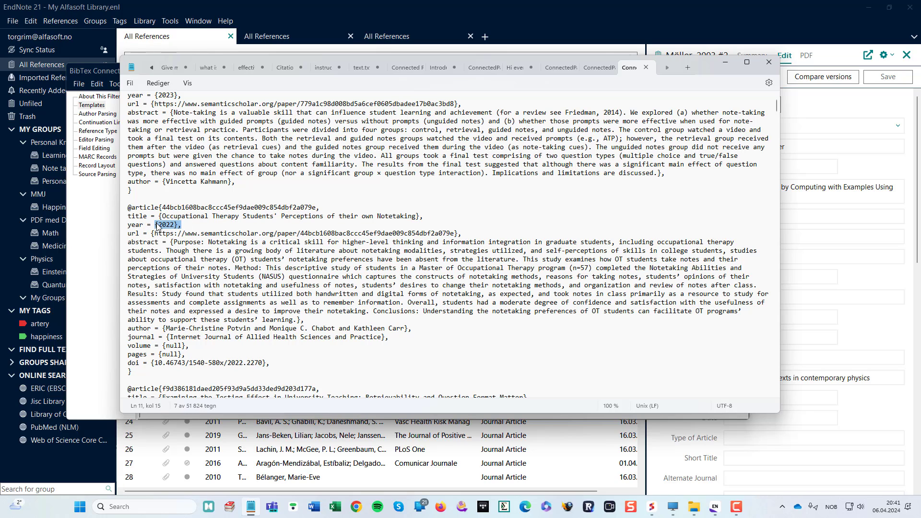
key("alt+Tab")
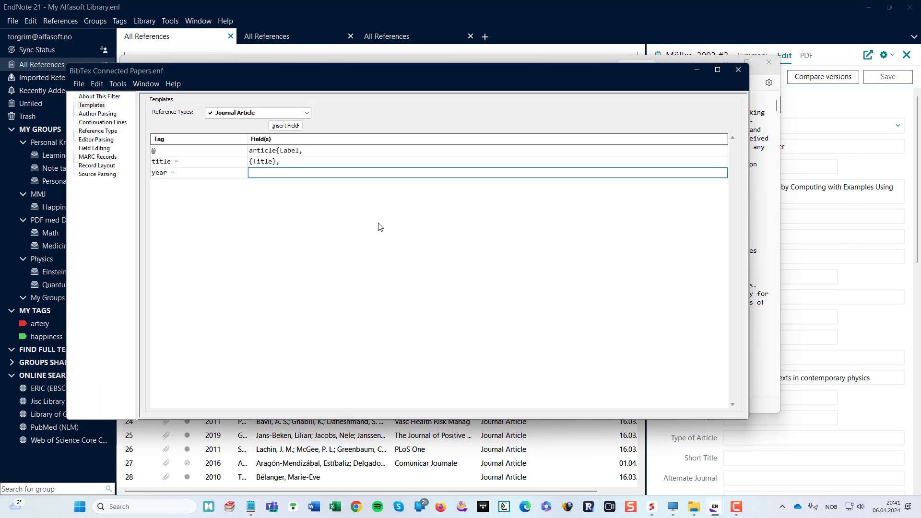
key("ctrl+v")
key("Return")
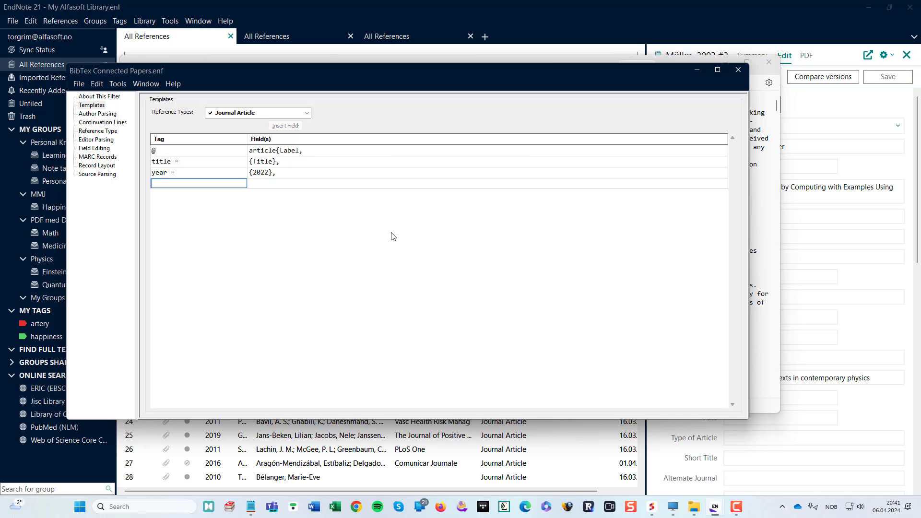
Copy "url = " from the second entry in Notisblokk into the fourth row's Tag cell in EndNote.
key("alt+Tab")
left_click(191, 242)
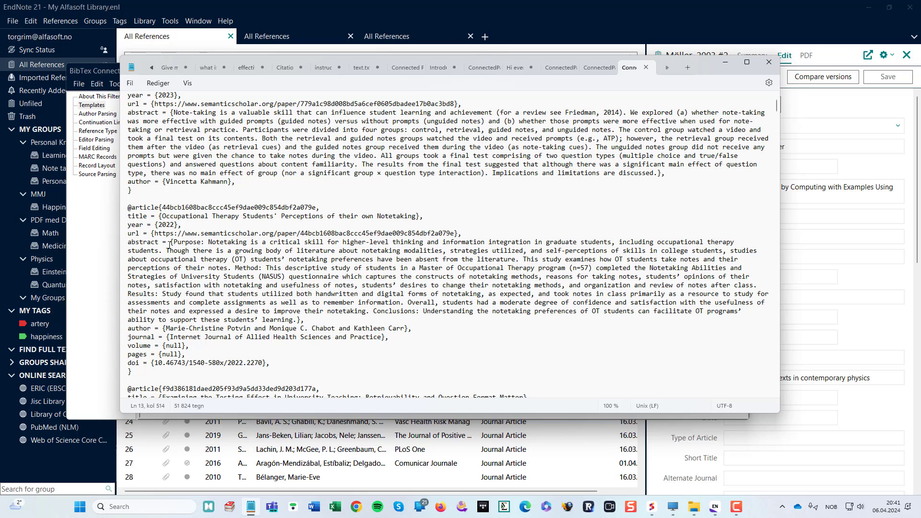
left_click_drag(151, 236, 122, 235)
key("ctrl+c")
key("alt+Tab")
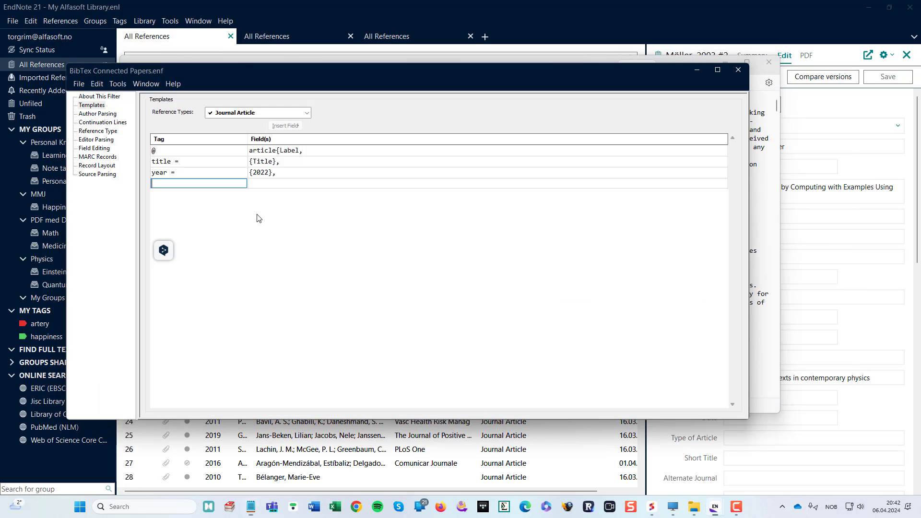
key("ctrl+v")
Copy the second entry's URL value with its braces and comma from Notisblokk into the Field(s) cell beside "url =" in EndNote.
key("alt+Tab")
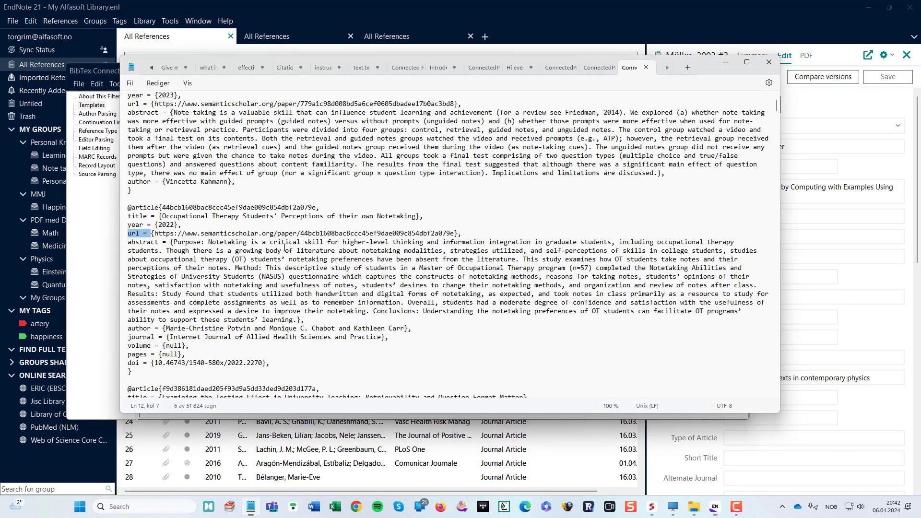
left_click(259, 234)
left_click_drag(463, 233, 155, 235)
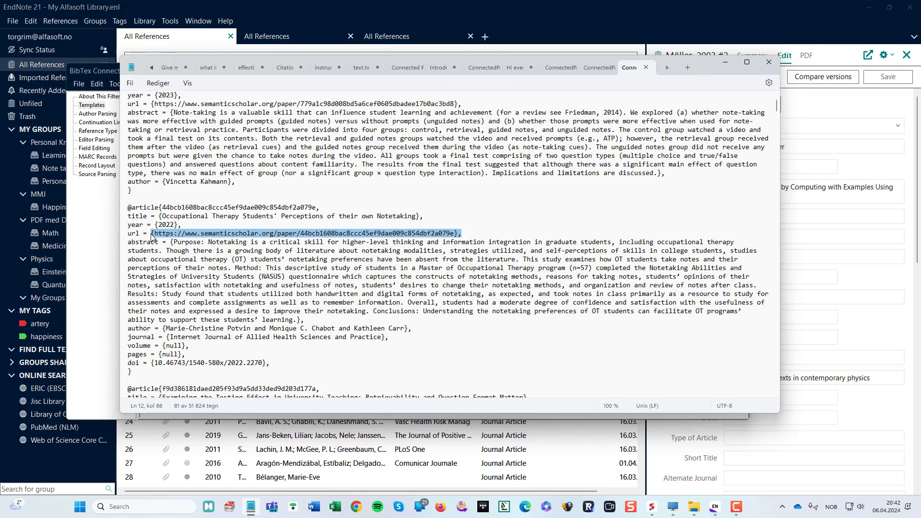
key("ctrl+c")
key("alt+Tab")
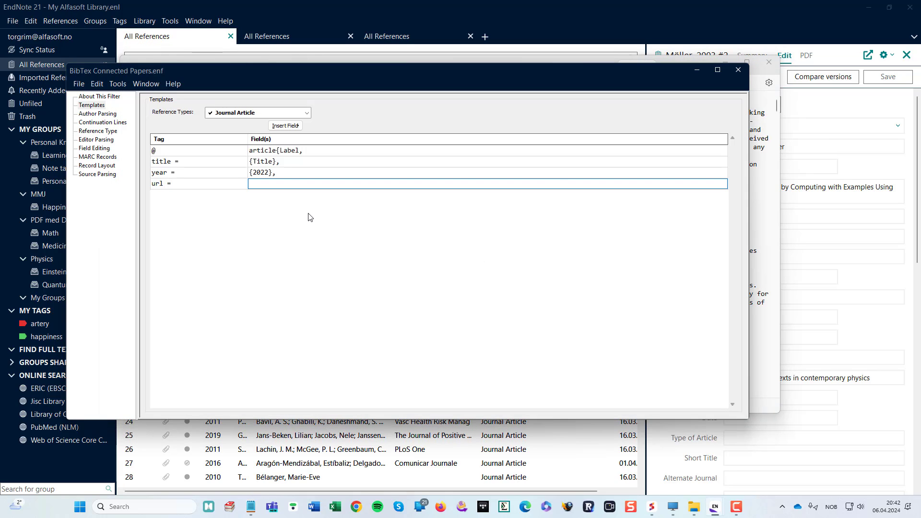
key("ctrl+v")
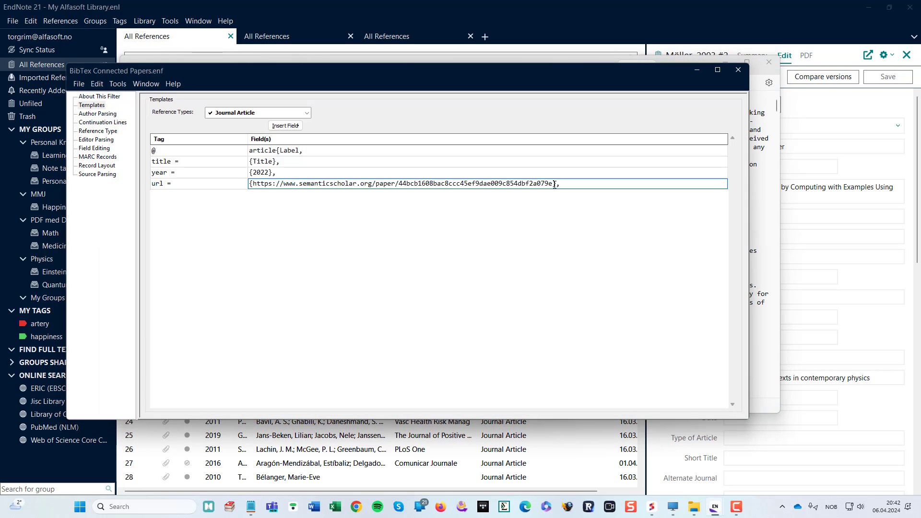
Replace the web address inside the braces with the URL field so the cell reads "{URL},", and move on to a new row.
left_click_drag(553, 184, 251, 183)
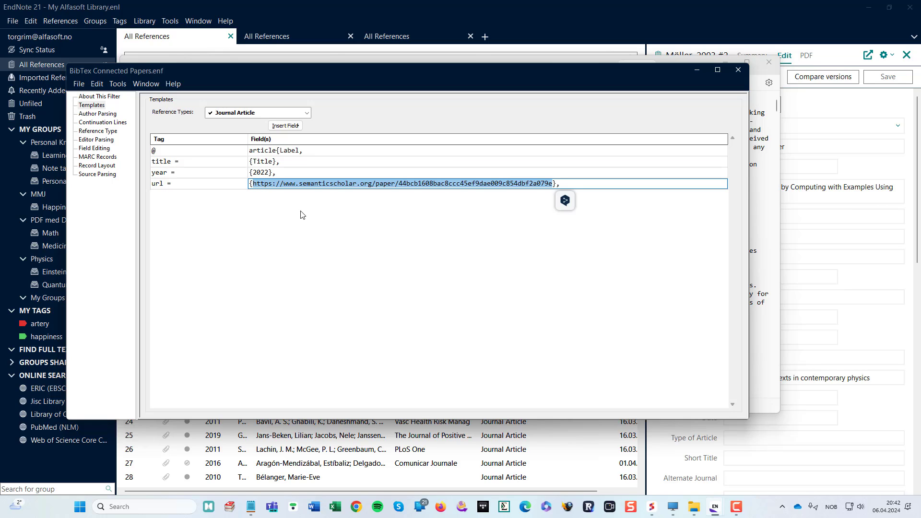
left_click(286, 125)
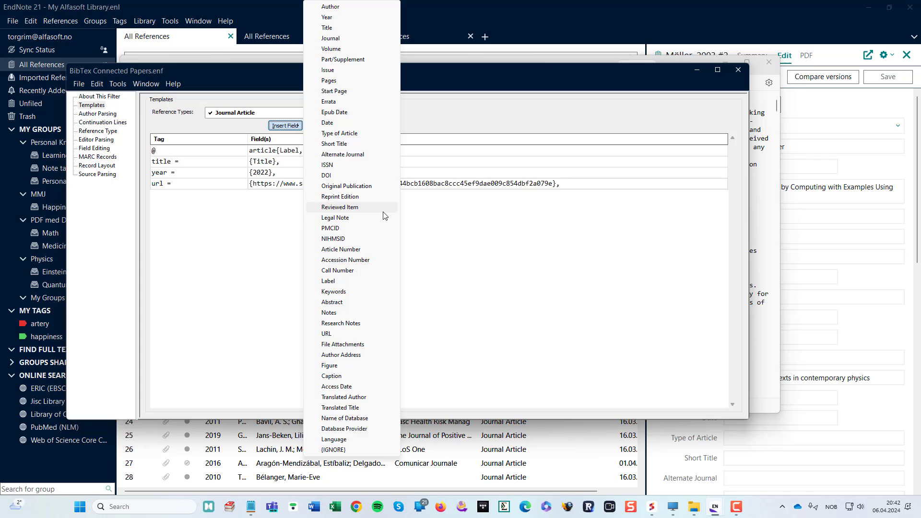
left_click(353, 334)
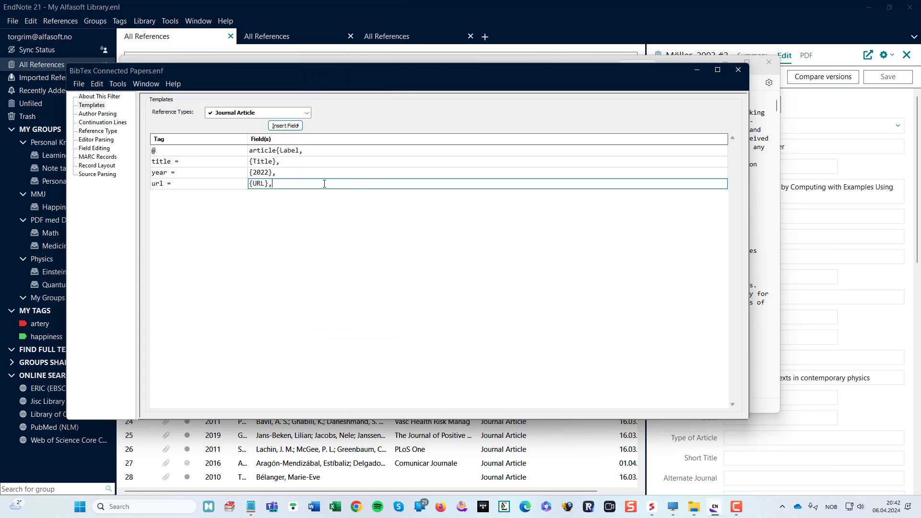
key("Tab")
Copy "abstract = " from the second entry in Notisblokk into the fifth row's Tag cell in EndNote.
key("alt+Tab")
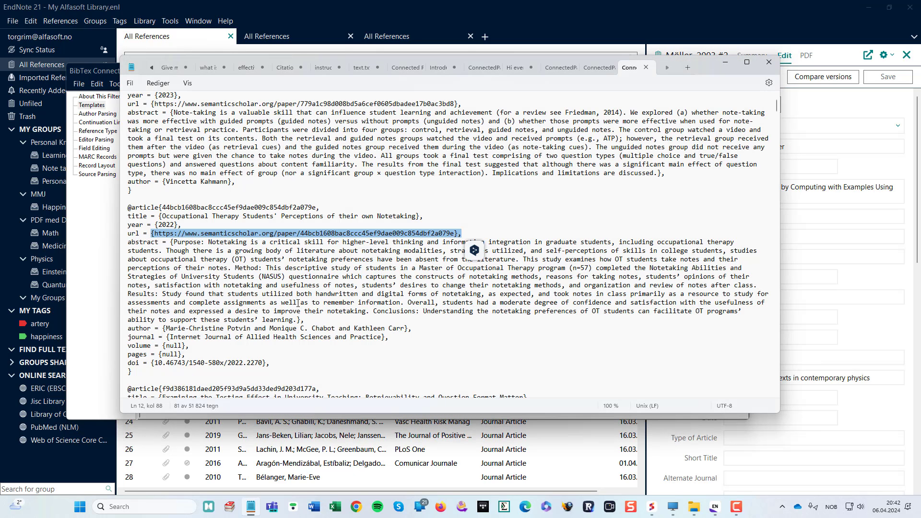
left_click(309, 328)
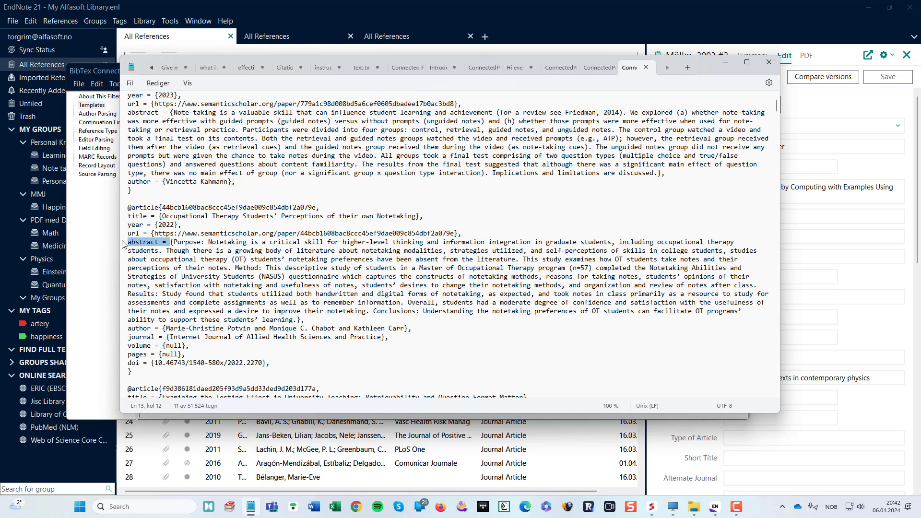
key("alt+Tab")
key("ctrl+v")
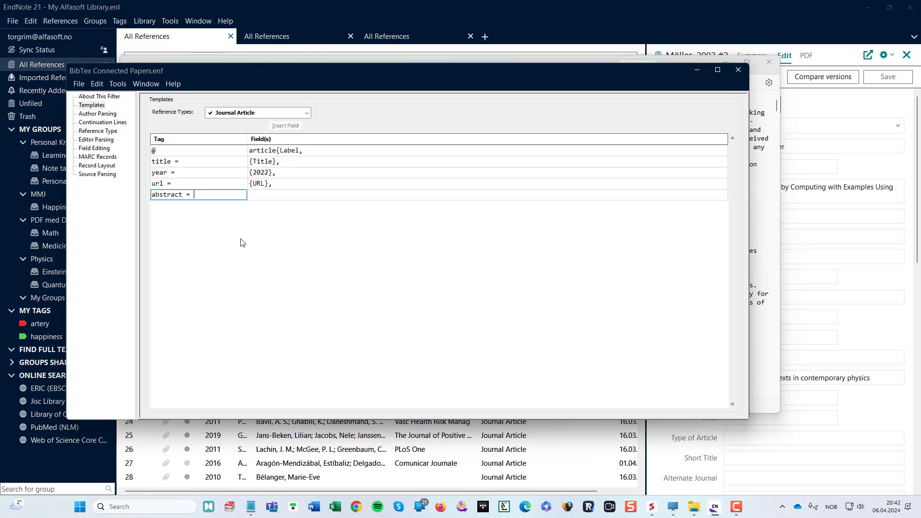
key("Tab")
Copy the second entry's whole abstract value with its braces and comma from Notisblokk into the Field(s) cell beside "abstract =" in EndNote.
key("alt+Tab")
left_click(278, 286)
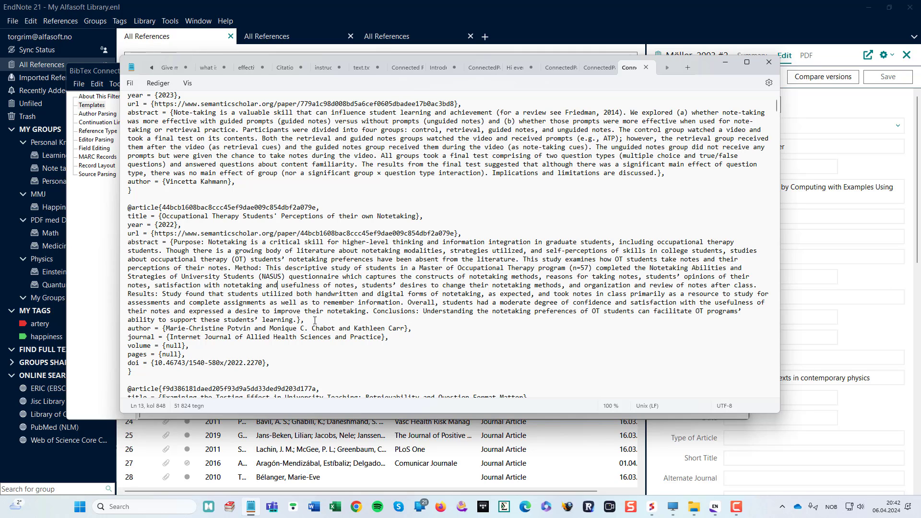
left_click_drag(314, 320, 175, 243)
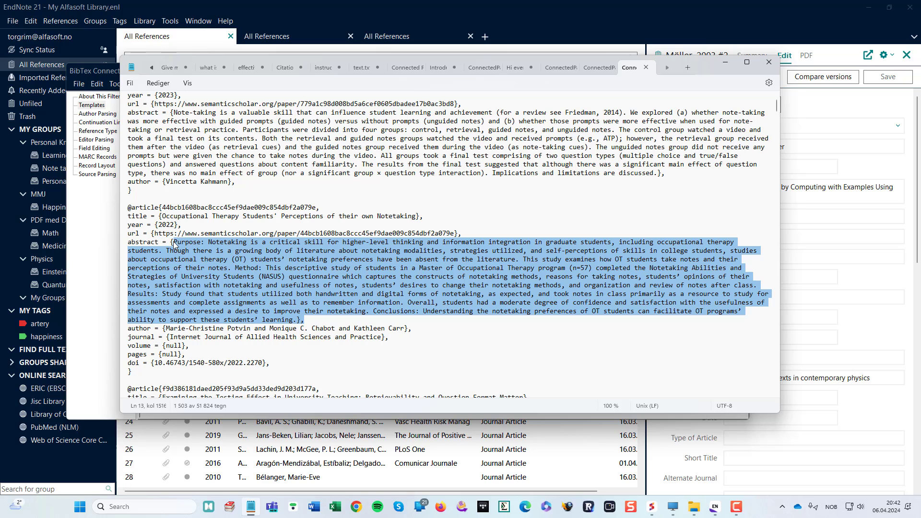
key("alt+Tab")
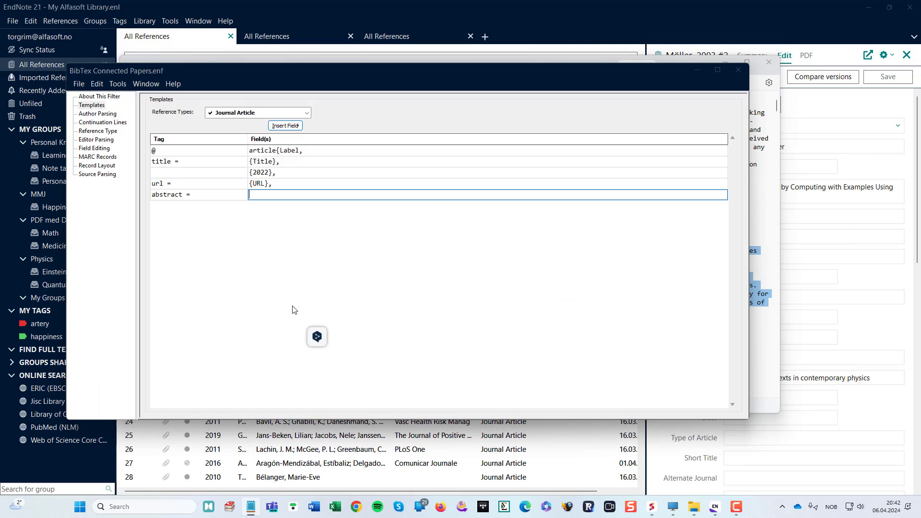
key("ctrl+v")
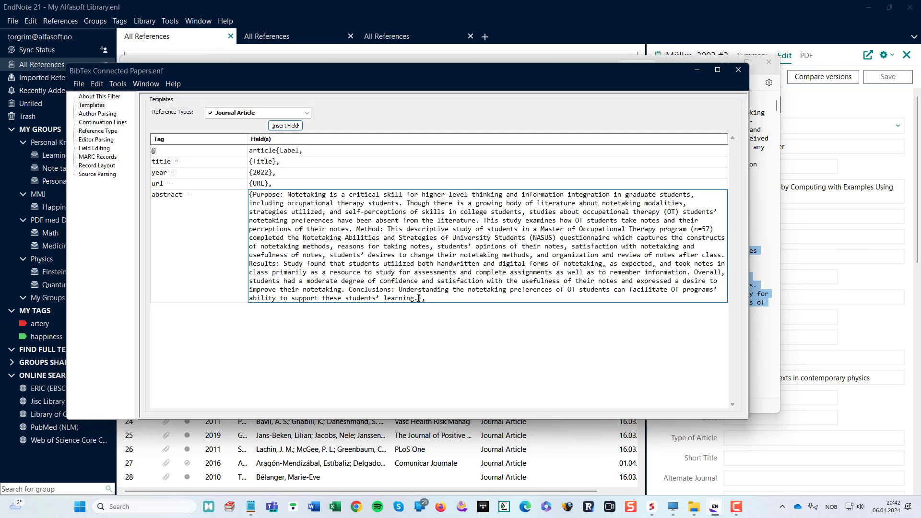
Replace the abstract text inside the braces with the Abstract field so the cell reads "{Abstract},", and add a new template row.
left_click_drag(419, 298, 266, 194)
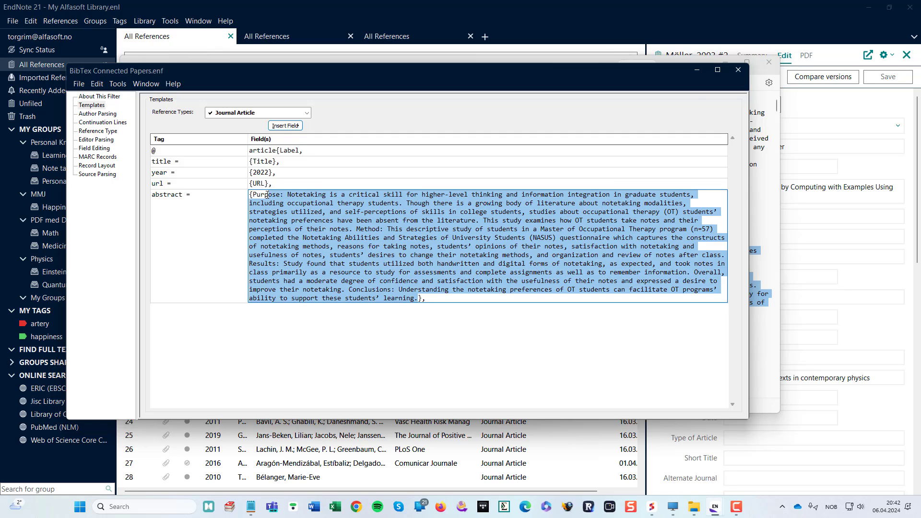
left_click(285, 125)
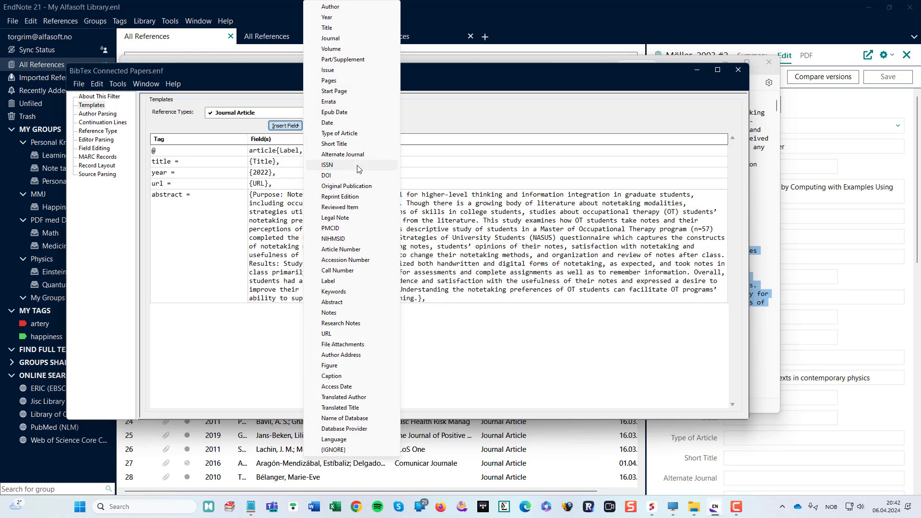
left_click(340, 305)
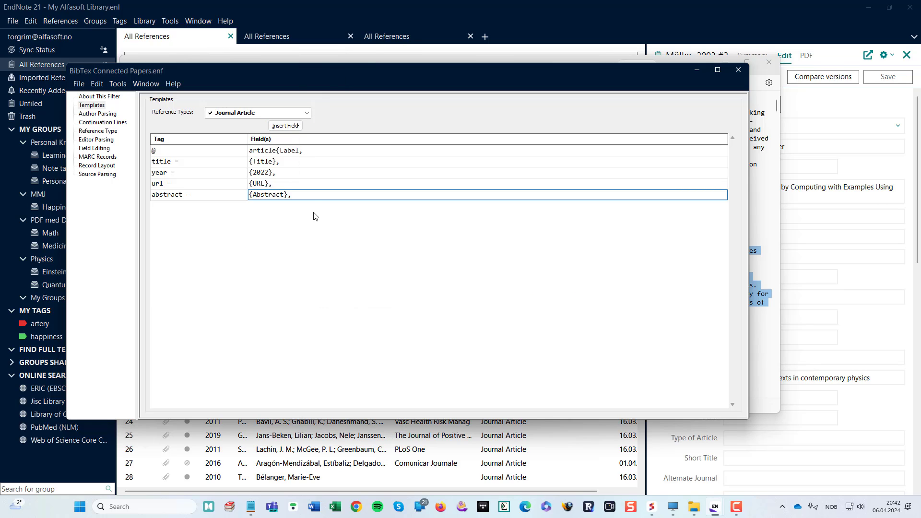
key("Return")
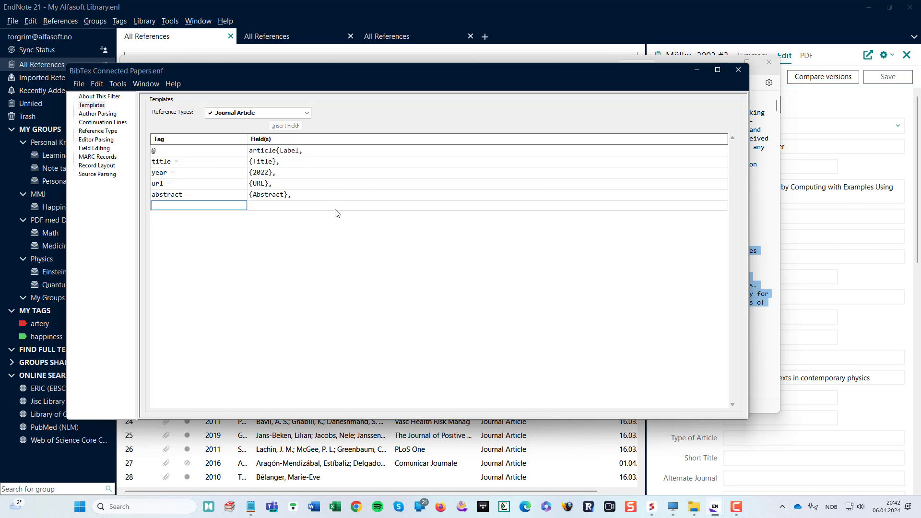
Copy "author = " from the second entry in Notisblokk into the sixth row's Tag cell in EndNote.
key("alt+Tab")
scroll(237, 338, "down", 1)
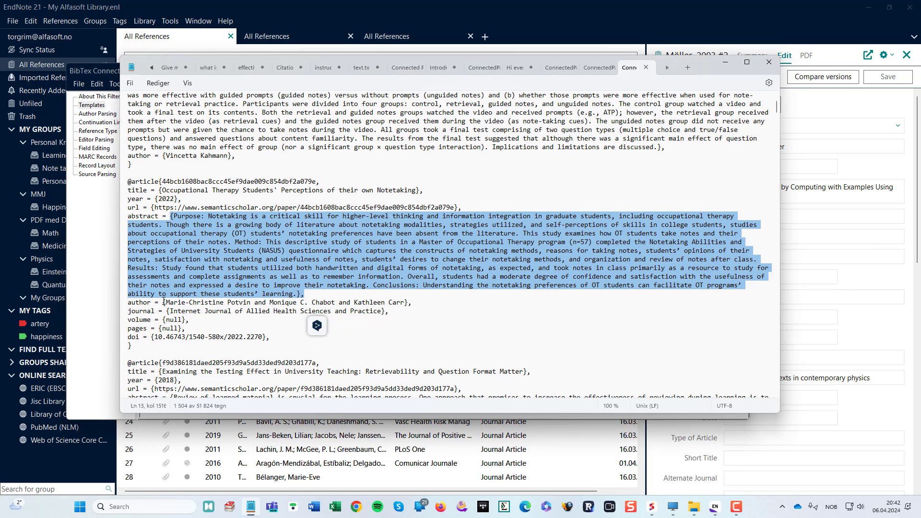
left_click_drag(163, 302, 138, 308)
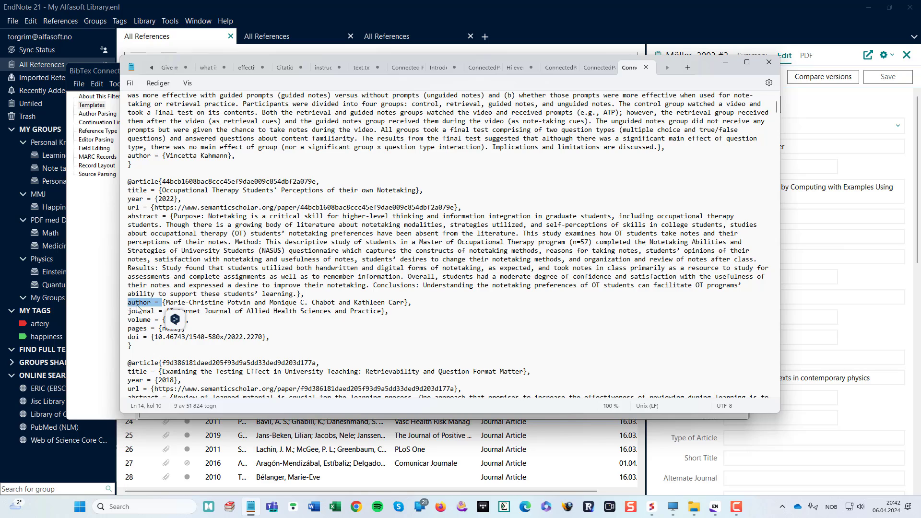
key("ctrl+c")
key("alt+Tab")
key("ctrl+v")
key("Tab")
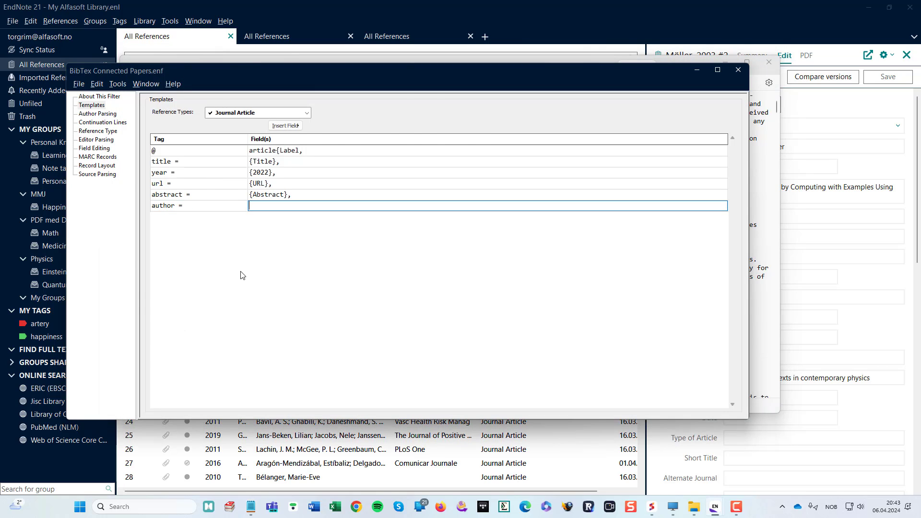
Copy the second entry's author names with their braces and comma from Notisblokk into the Field(s) cell beside "author =" in EndNote.
key("alt+Tab")
left_click(269, 302)
left_click_drag(416, 304, 163, 306)
key("ctrl+c")
key("alt+Tab")
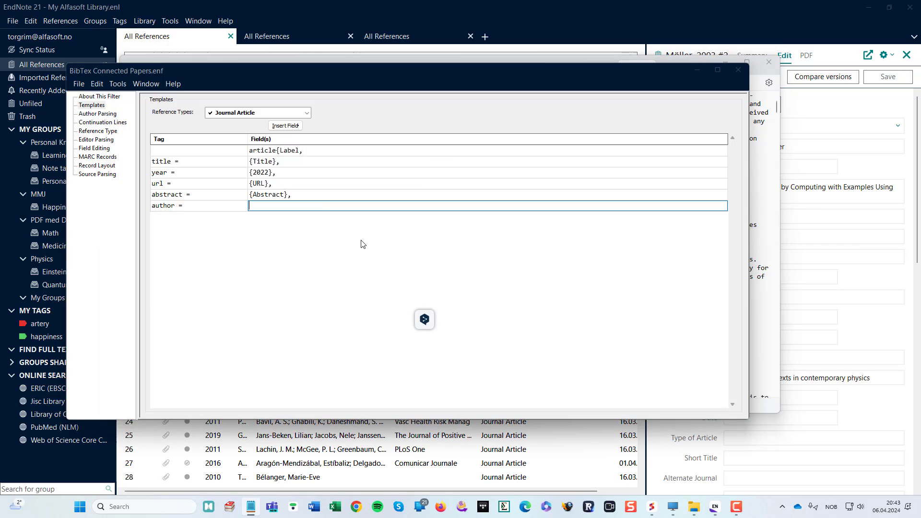
key("ctrl+v")
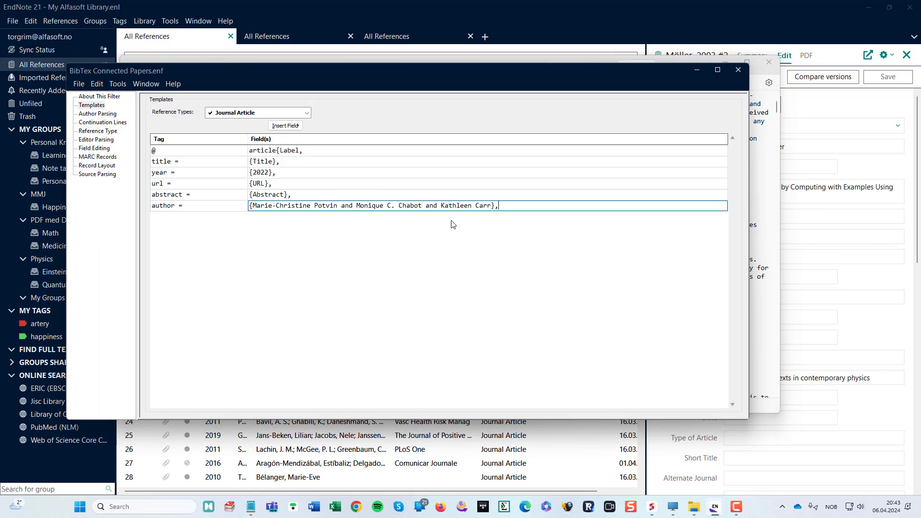
Replace the author names inside the braces with the Author field so the cell reads "{Author},", and add a new template row.
left_click_drag(490, 206, 257, 206)
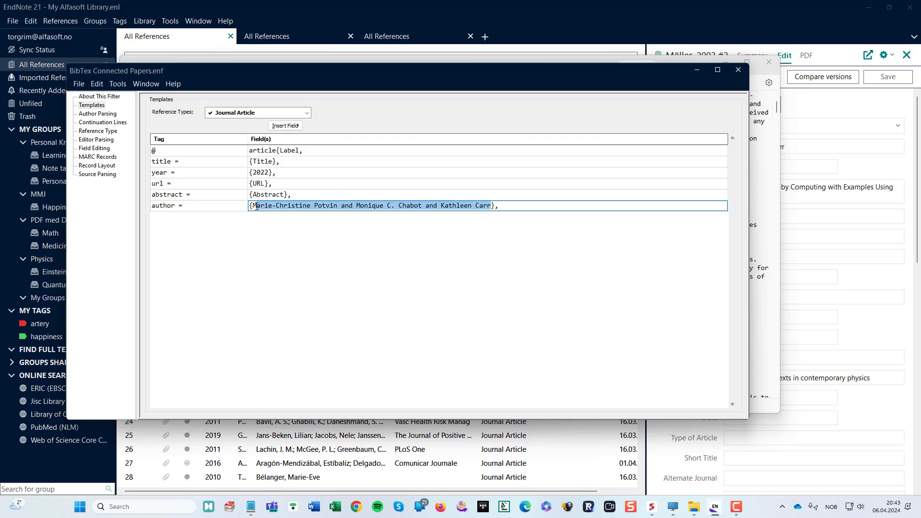
left_click(299, 128)
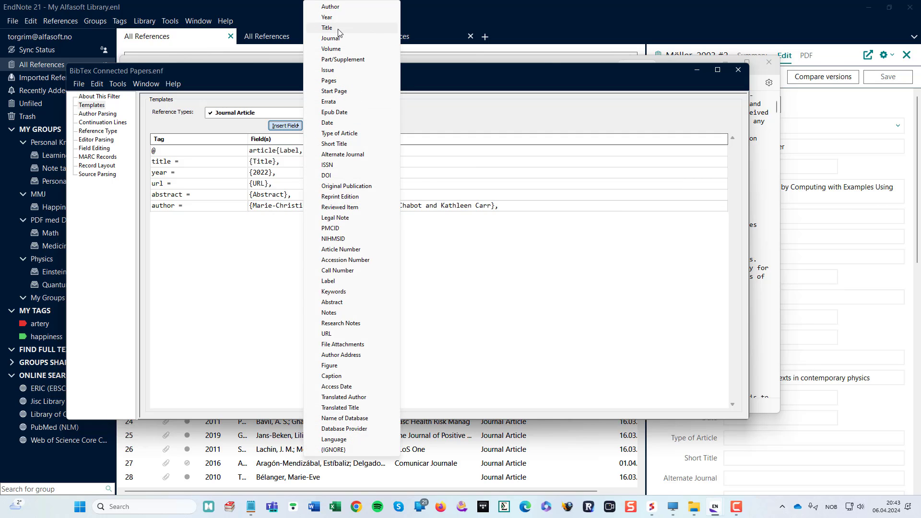
left_click(331, 7)
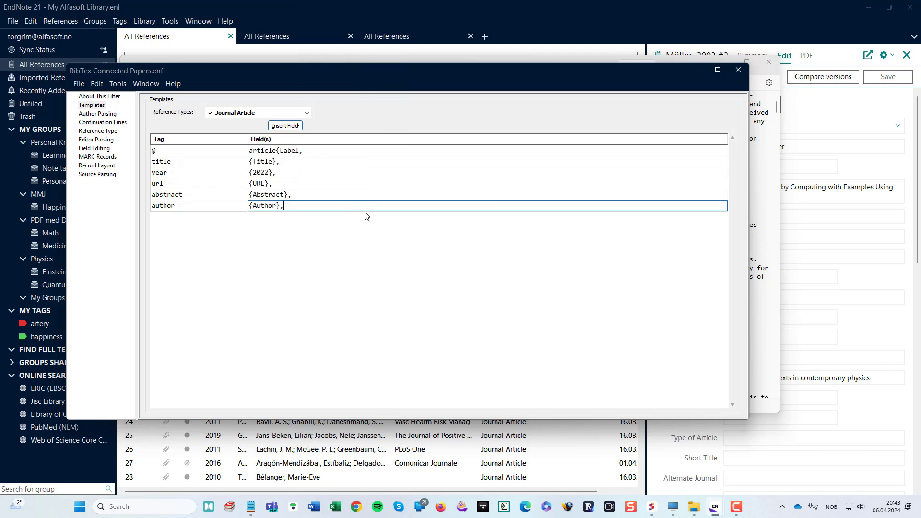
key("Tab")
key("alt+Tab")
left_click(281, 312)
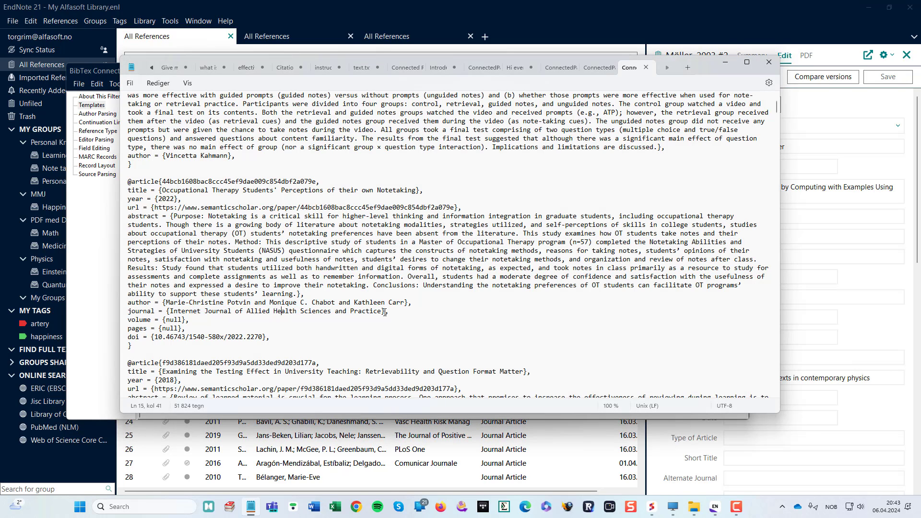
left_click_drag(395, 310, 127, 313)
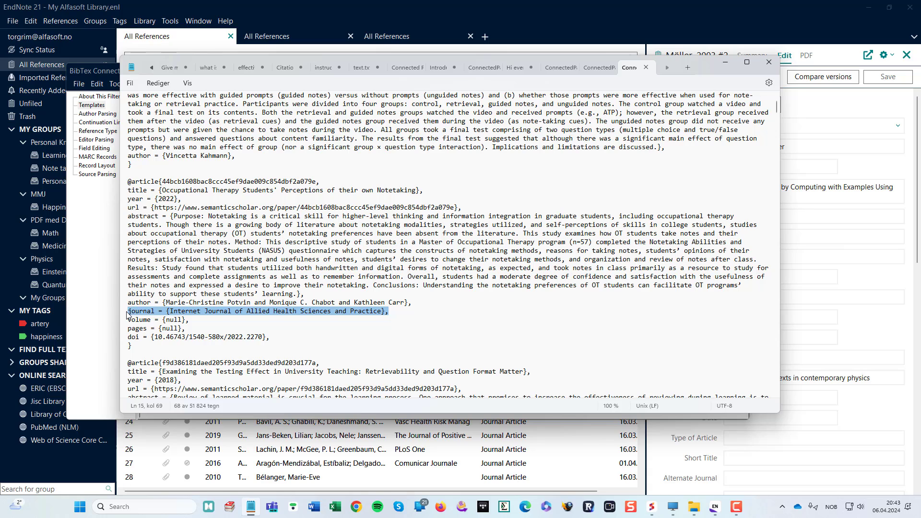
key("alt+Tab")
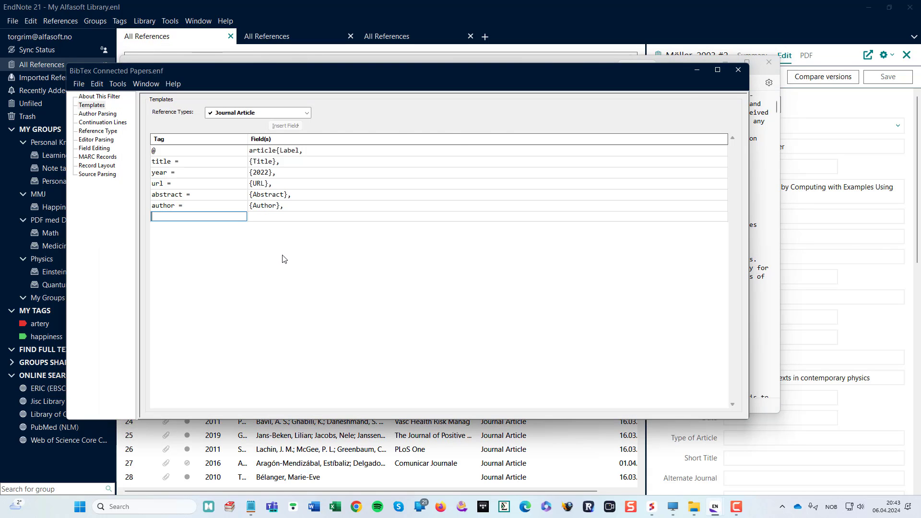
Copy "journal = " from the second entry in Notisblokk into the seventh row's Tag cell in EndNote.
key("alt+Tab")
left_click_drag(278, 242, 289, 250)
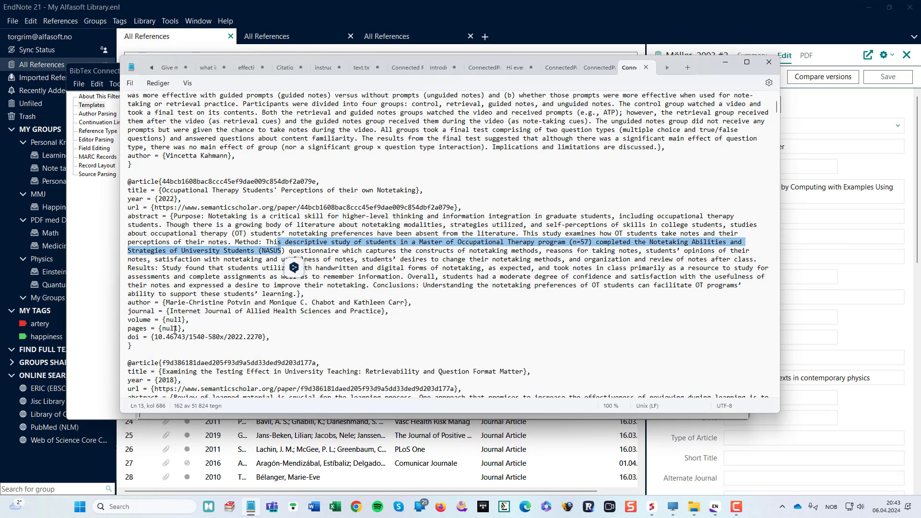
left_click_drag(167, 312, 128, 312)
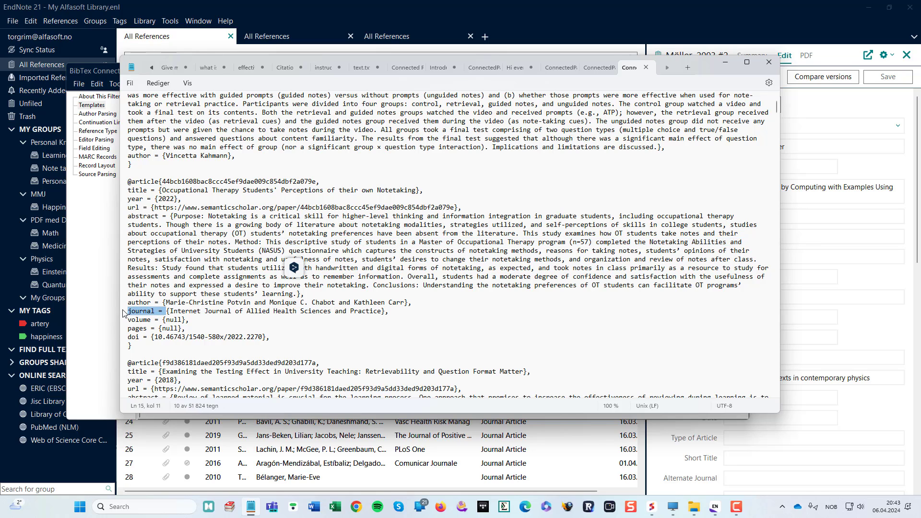
key("alt+Tab")
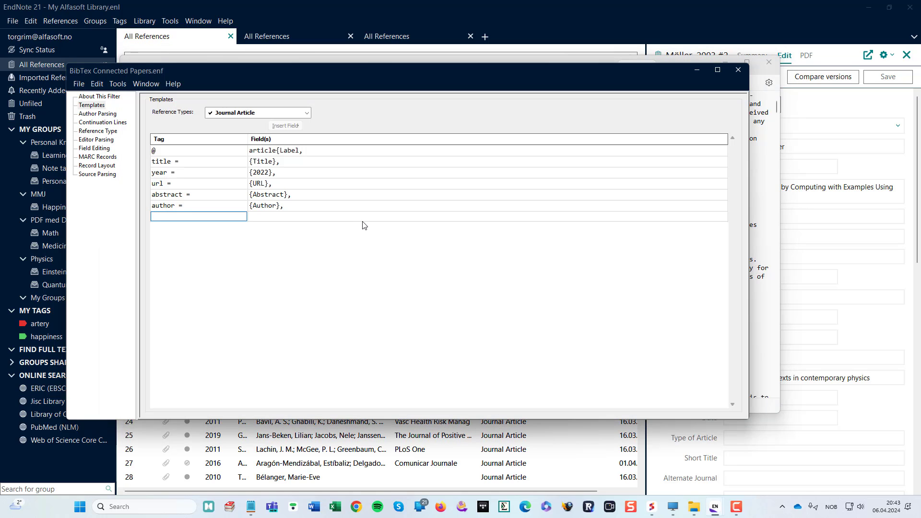
key("ctrl+v")
key("Tab")
Copy "{Internet Journal of Allied Health Sciences and Practice}," from Notisblokk into the Field(s) cell beside "journal =" in EndNote.
key("alt+Tab")
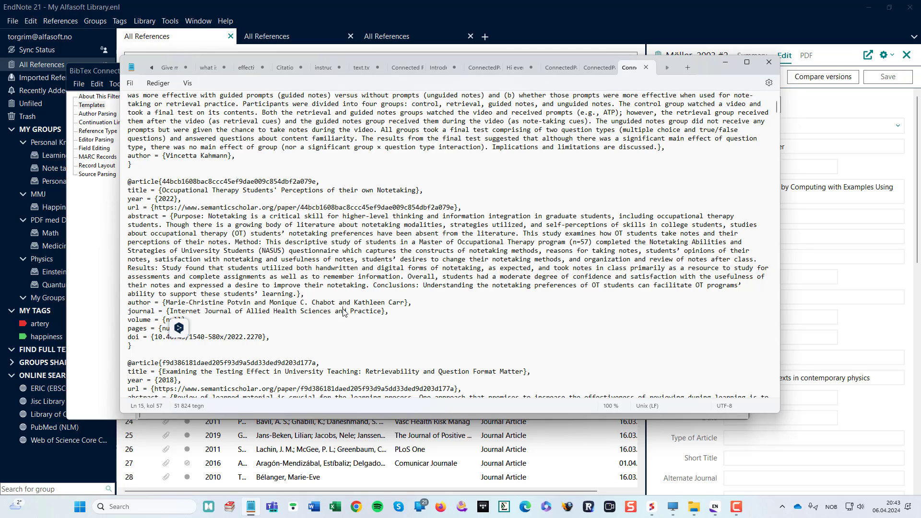
mouse_move(389, 312)
left_mouse_down()
mouse_move(274, 328)
mouse_move(169, 315)
left_mouse_up()
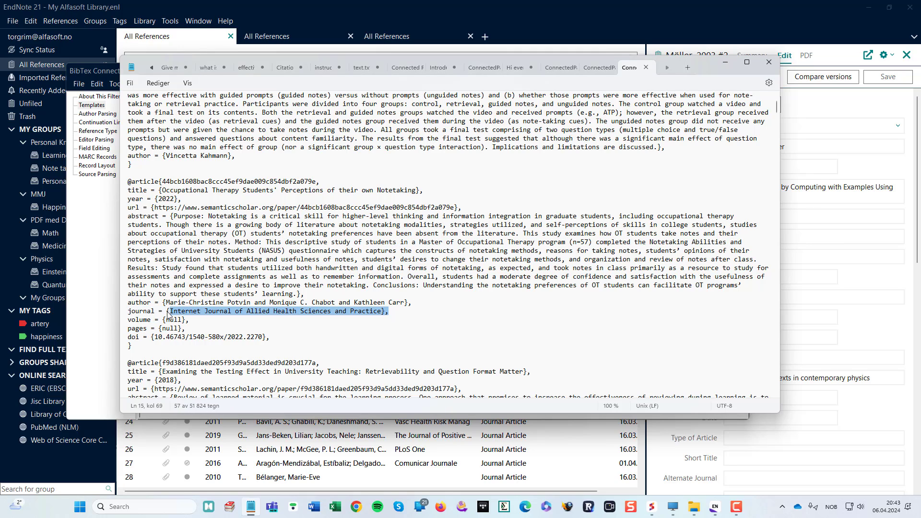
key("ctrl+c")
key("alt+Tab")
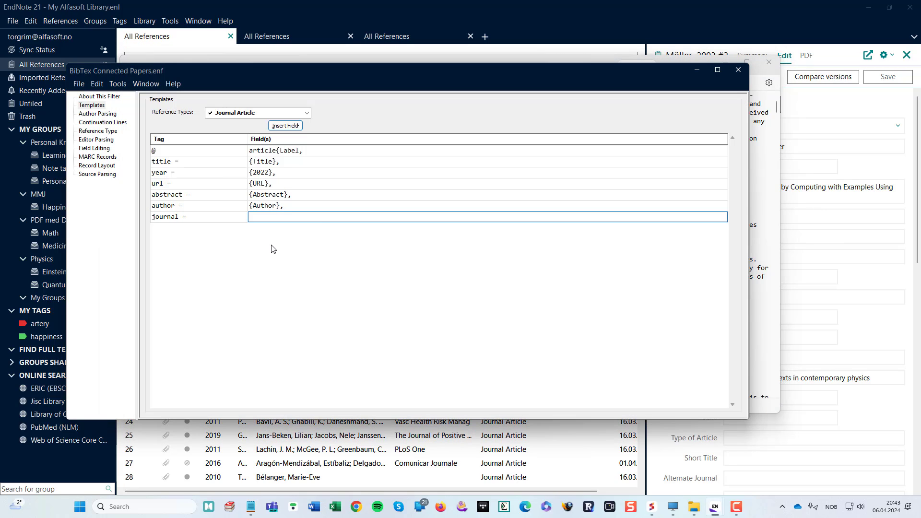
key("ctrl+v")
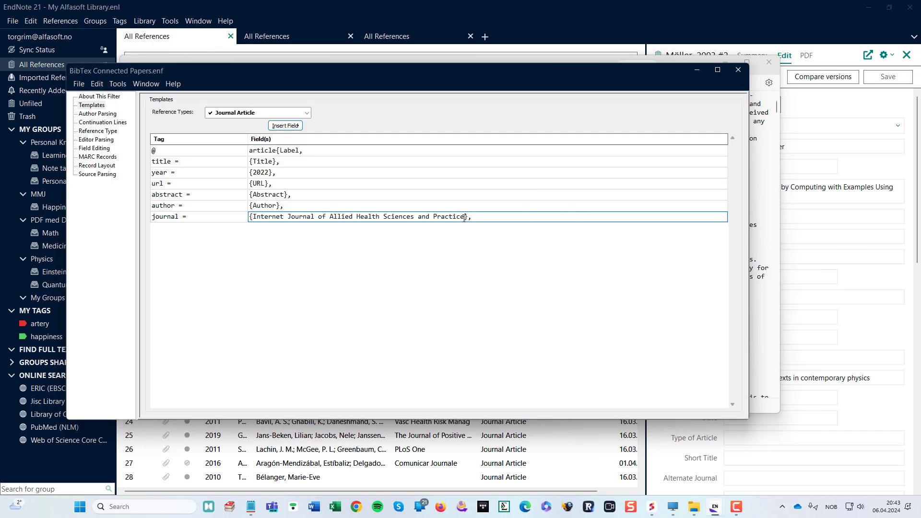
Replace the journal name inside the braces with the Journal field so the cell reads "{Journal},", and add a new template row.
left_click_drag(464, 218, 266, 213)
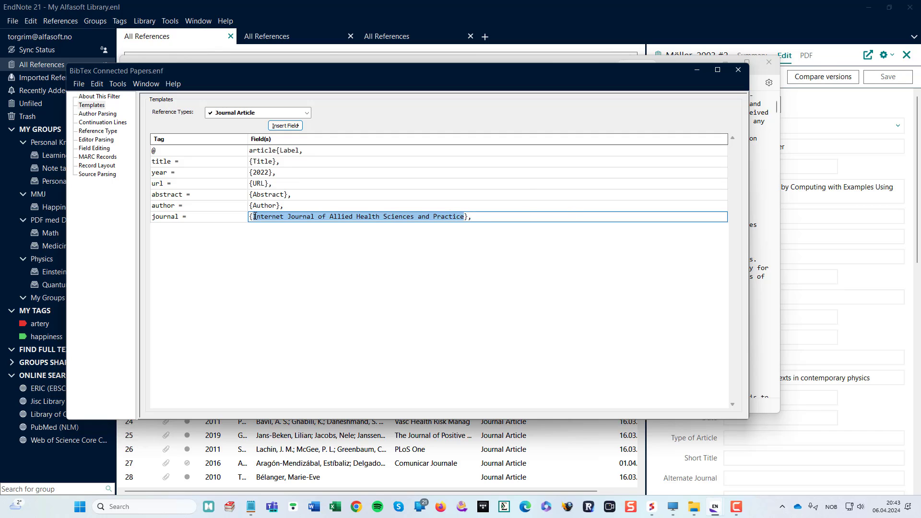
left_click(286, 126)
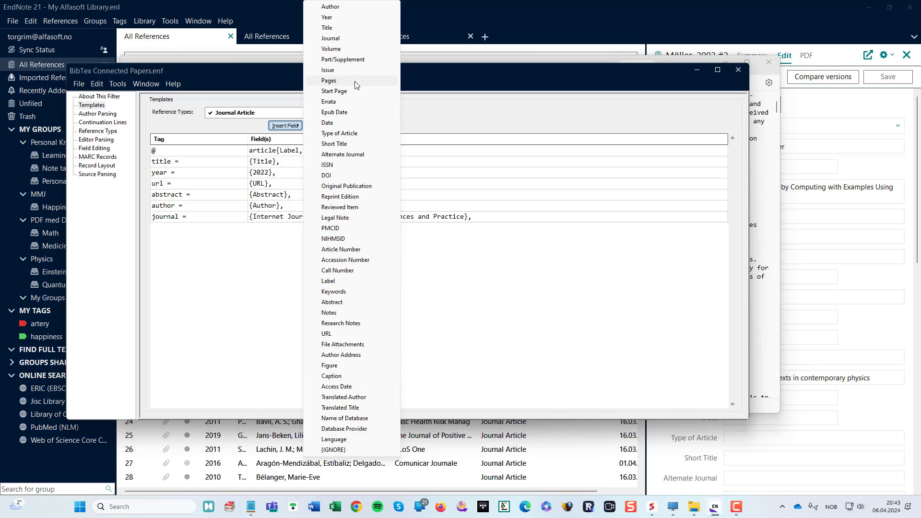
left_click(350, 39)
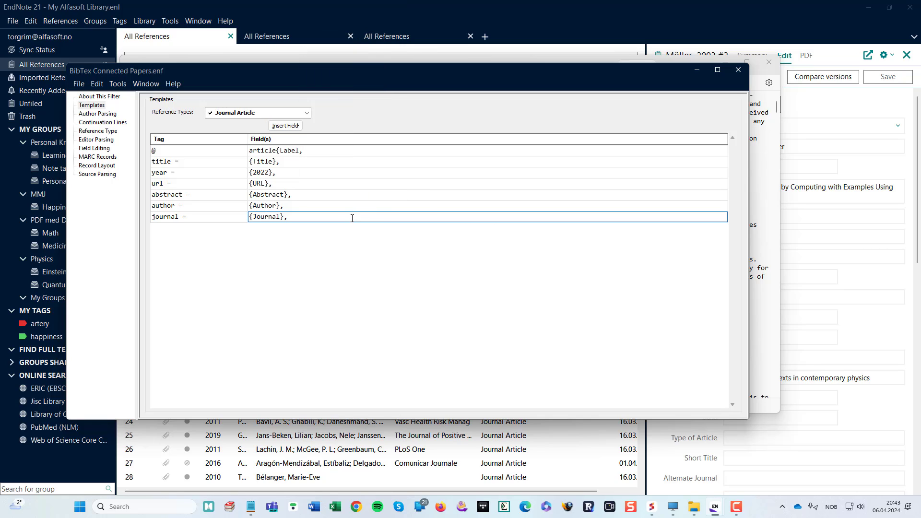
key("Tab")
Copy "volume = " from the second entry in Notisblokk into the eighth row's Tag cell in EndNote.
key("alt+Tab")
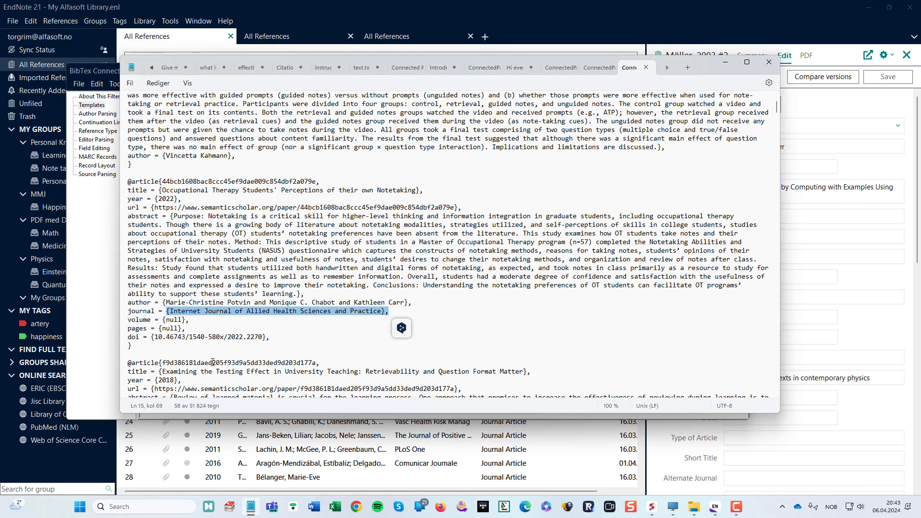
left_click_drag(163, 321, 122, 325)
key("alt+Tab")
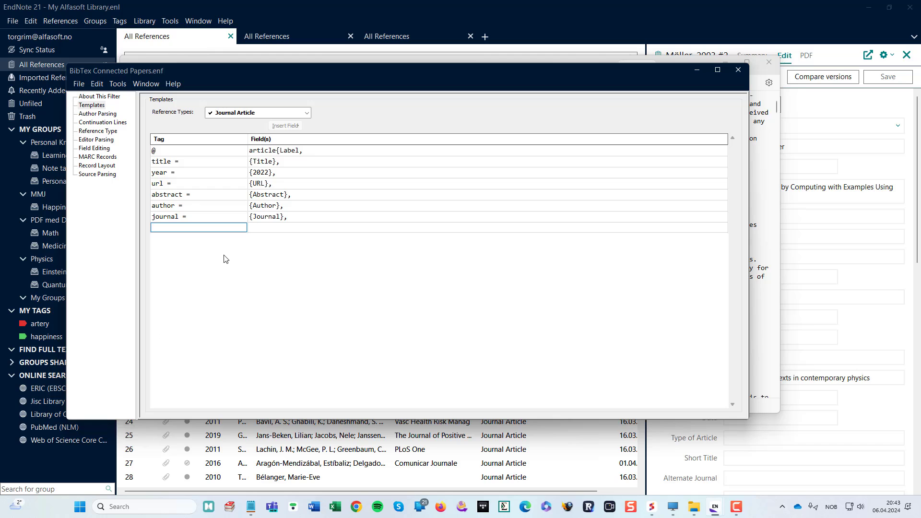
key("ctrl+v")
key("Tab")
Copy the second entry's volume value "{null}," from Notisblokk into the Field(s) cell beside "volume =" in EndNote.
key("alt+Tab")
key("End")
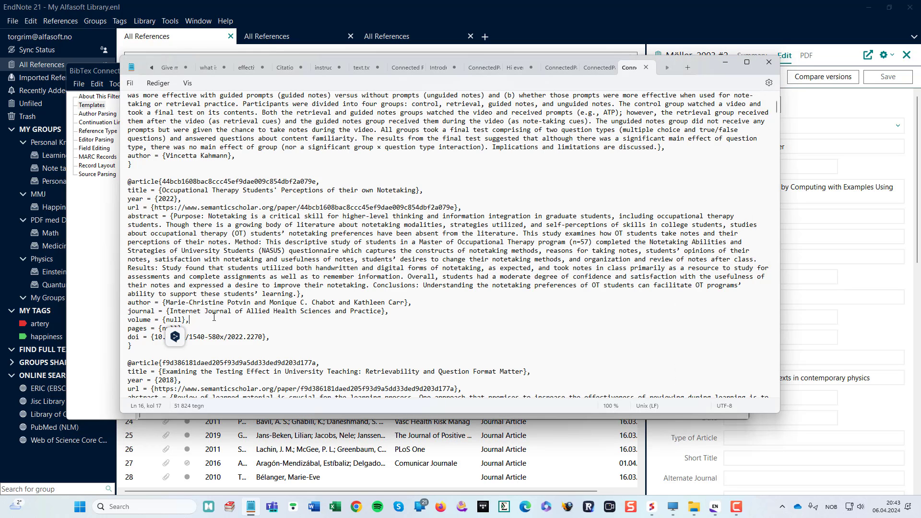
left_click_drag(191, 321, 163, 320)
key("ctrl+c")
key("alt+Tab")
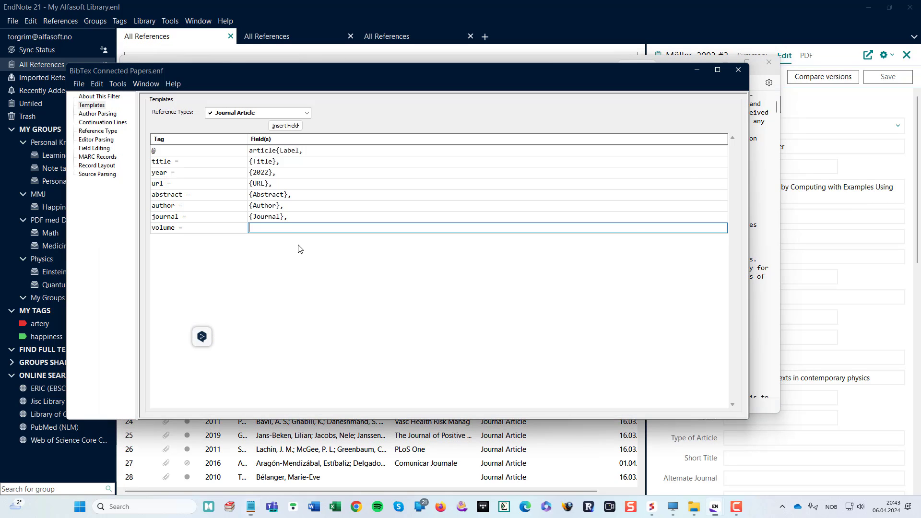
key("ctrl+v")
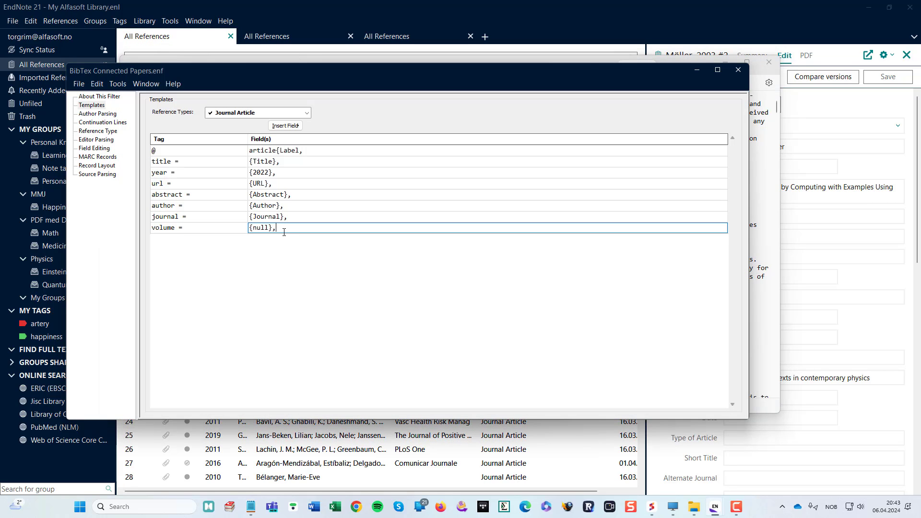
Replace "null" in the volume row with the Volume field so the cell reads "{Volume},", and add a new template row.
left_click_drag(269, 228, 257, 231)
left_click(296, 126)
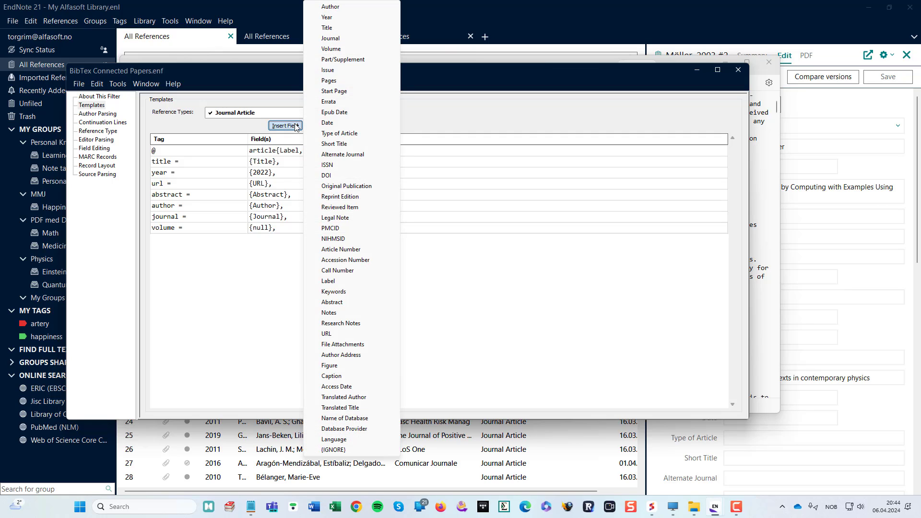
left_click(344, 49)
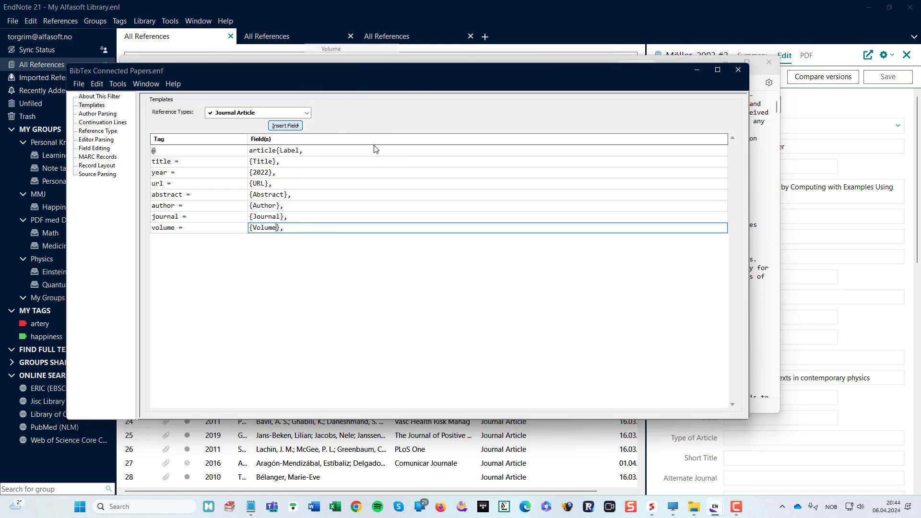
key("Tab")
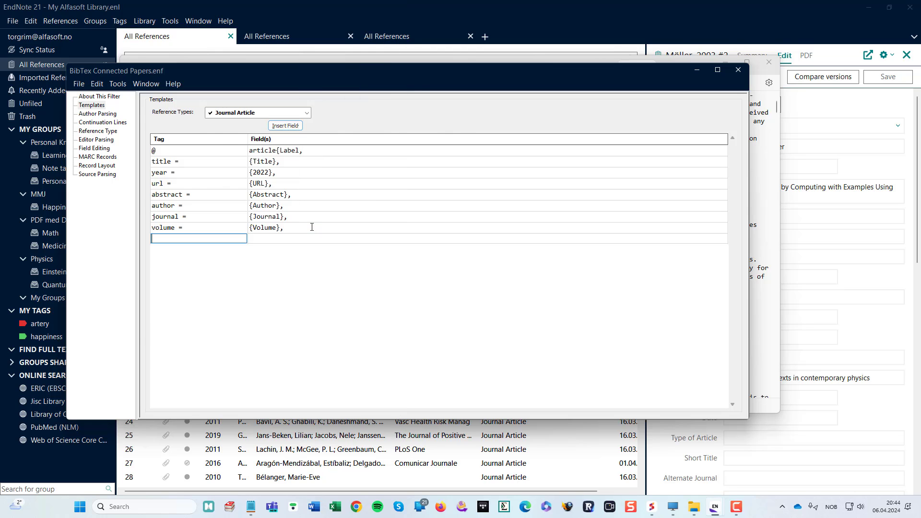
left_click(251, 507)
left_click(214, 318)
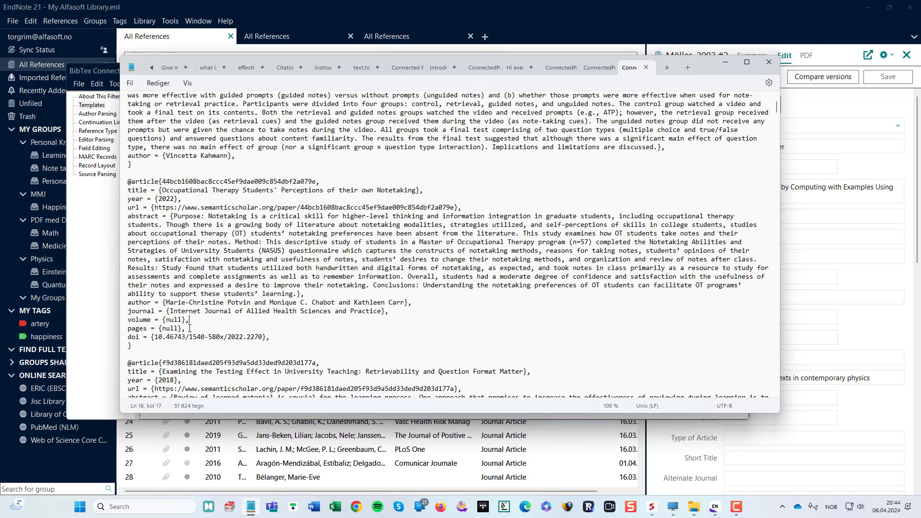
left_click_drag(188, 329, 120, 329)
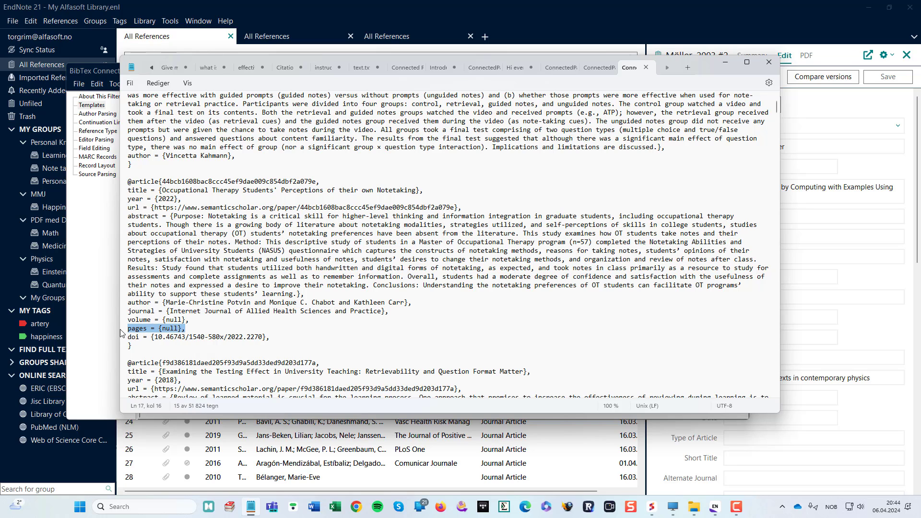
left_click(117, 327)
Copy "pages = " from the second entry in Notisblokk into the ninth row's Tag cell in EndNote.
key("alt+Tab")
left_click_drag(159, 331, 119, 331)
key("alt+Tab")
key("ctrl+v")
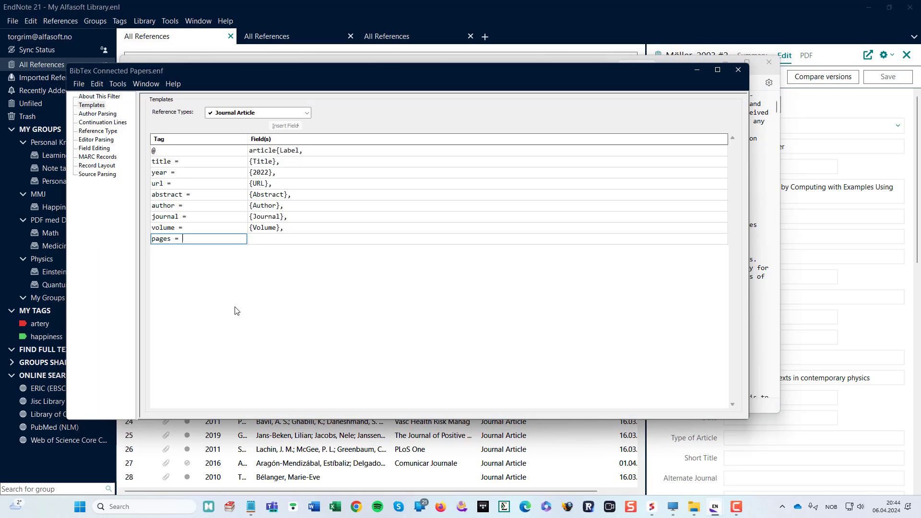
key("Tab")
Copy the second entry's pages value "{null}," from Notisblokk into the Field(s) cell beside "pages =" in EndNote.
key("alt+Tab")
left_click_drag(185, 329, 164, 331)
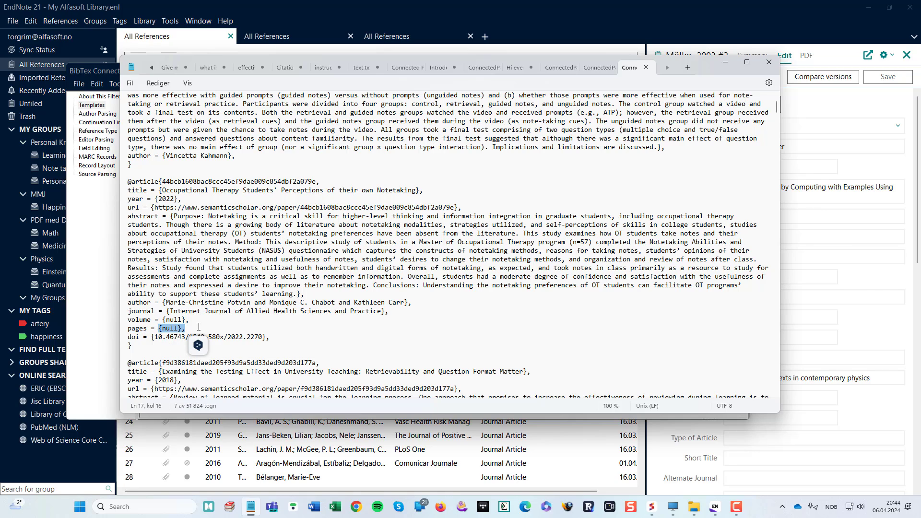
key("alt+Tab")
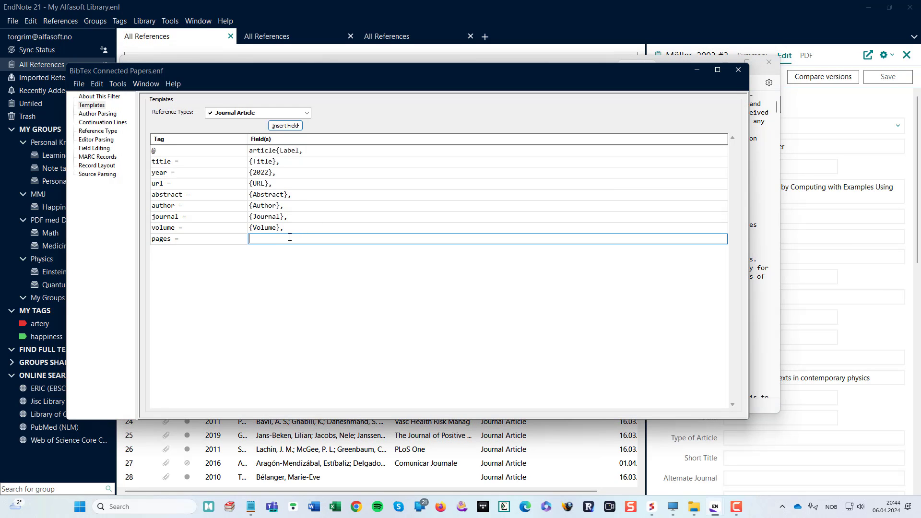
key("ctrl+v")
Replace "null" in the pages row with the Pages field so the cell reads "{Pages},", and add a new template row.
left_click_drag(268, 240, 261, 239)
left_click(291, 127)
left_click(331, 81)
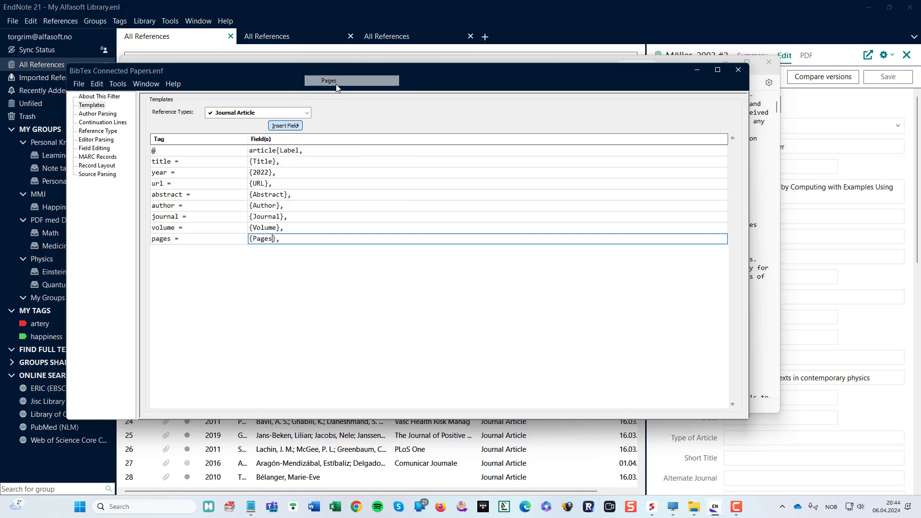
key("Return")
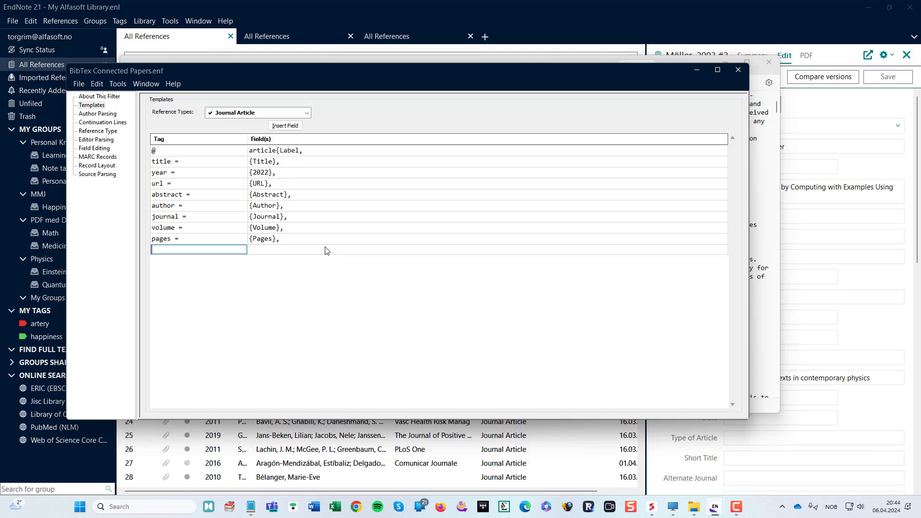
Switch to Notisblokk for the second entry's "doi = " tag.
key("alt+Tab")
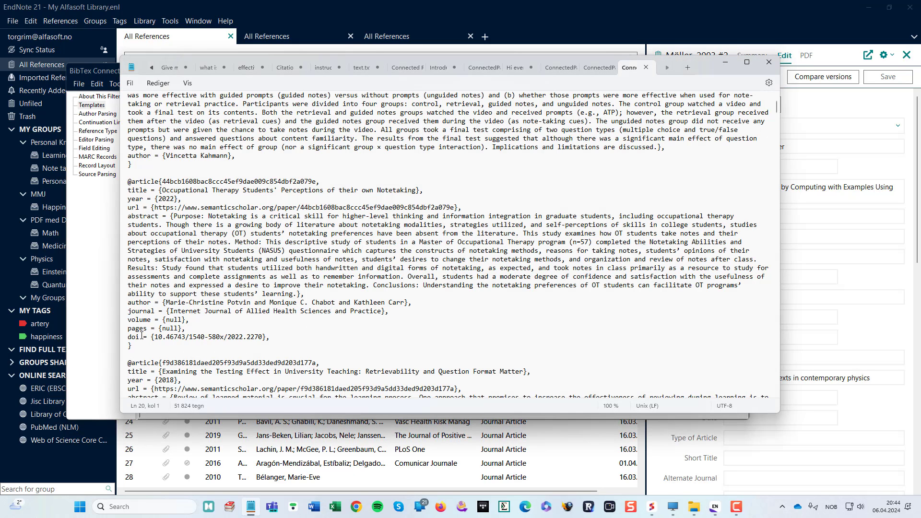
Copy "doi = " from the BibTeX file in Notepad into the empty tag cell below pages in the EndNote filter's Journal Article template.
left_click_drag(152, 337, 128, 337)
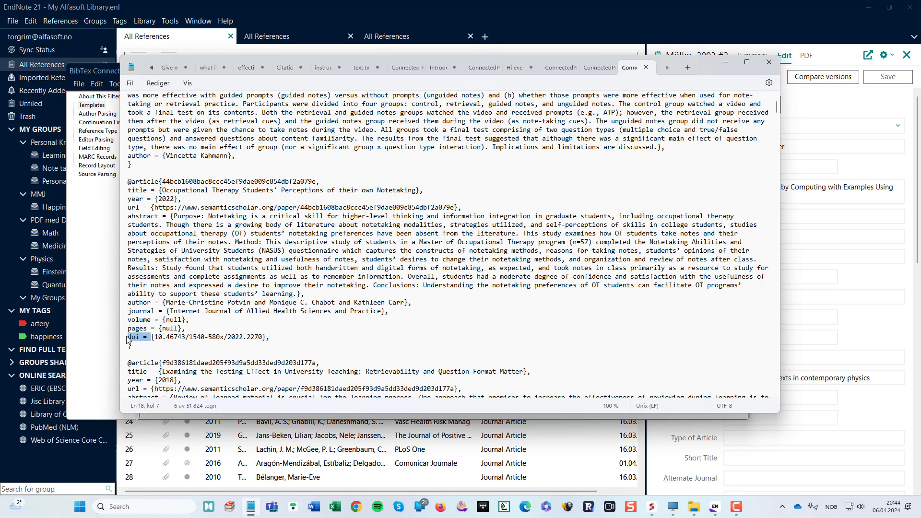
key("alt+Tab")
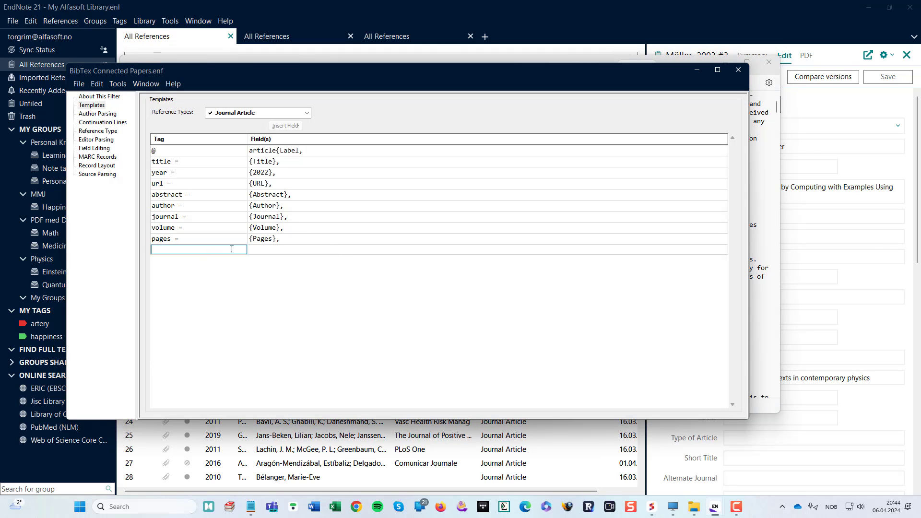
key("ctrl+v")
key("alt+Tab")
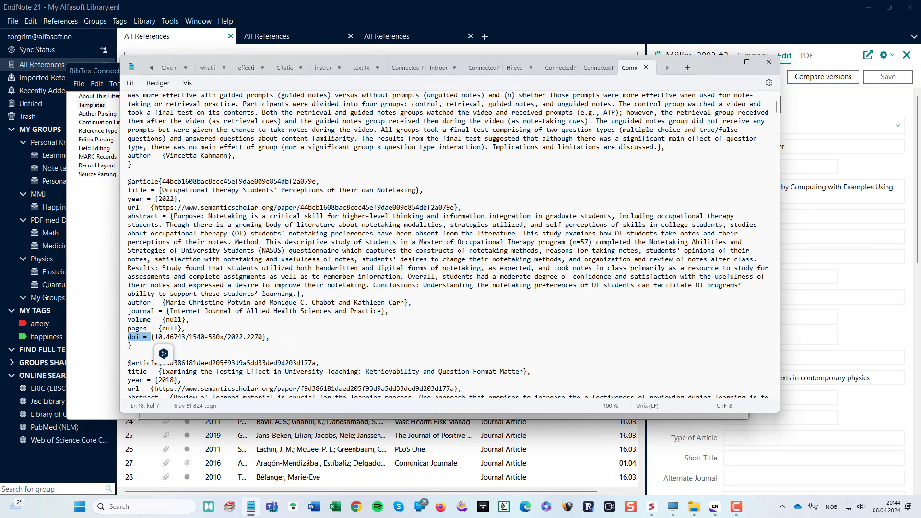
Copy the braced DOI value with its comma into the doi row's field cell and replace the number with the DOI field, giving {DOI},.
left_click(275, 342)
left_click_drag(272, 337, 152, 342)
key("alt+Tab")
left_click(277, 248)
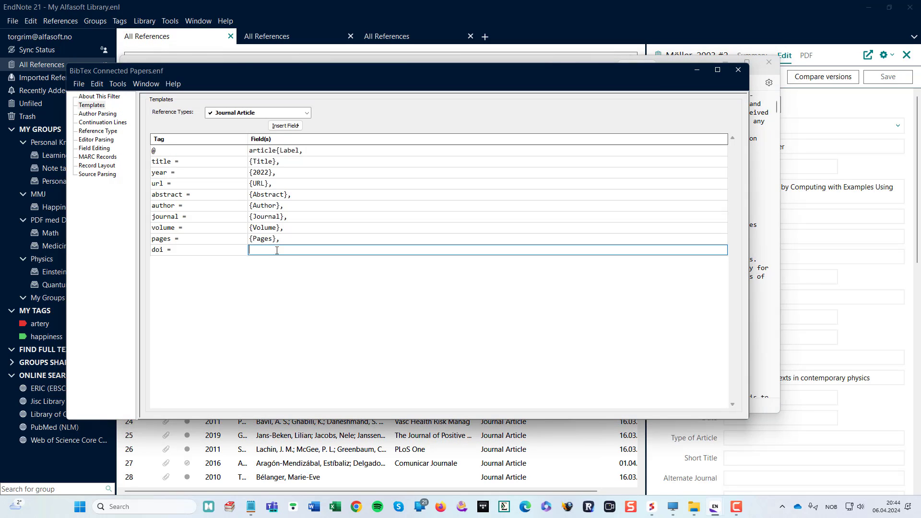
key("ctrl+v")
left_click_drag(361, 250, 253, 250)
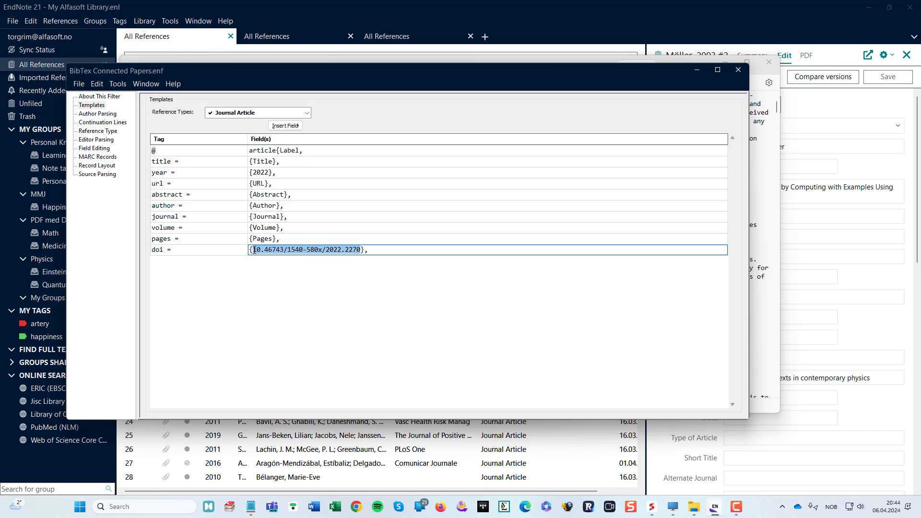
left_click(281, 126)
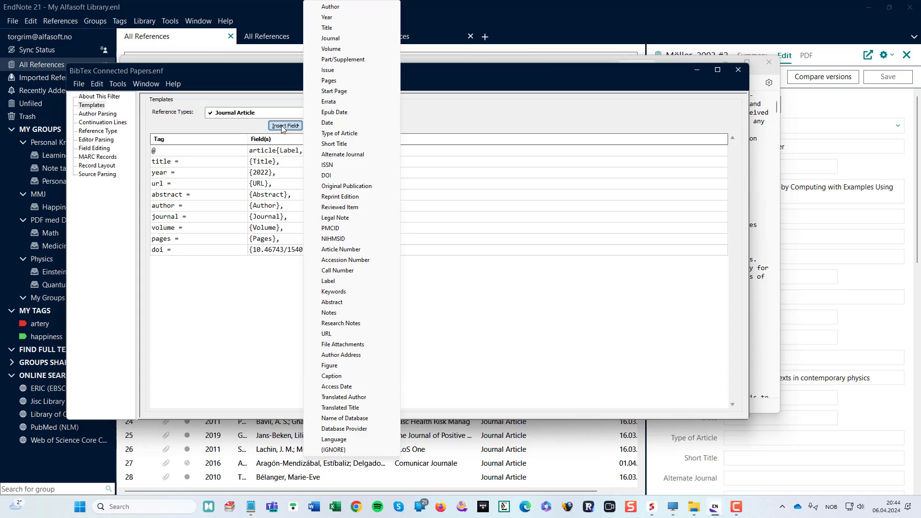
left_click(326, 175)
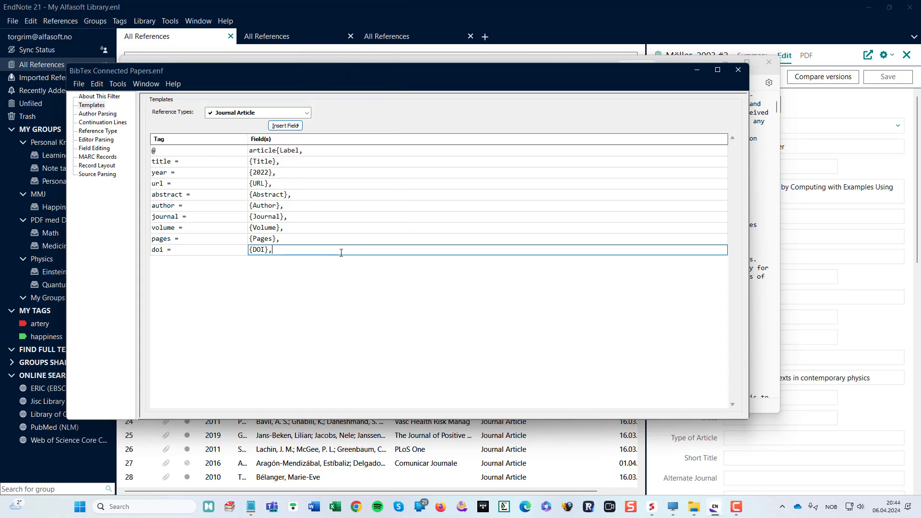
Examine the article records in the Notepad BibTeX file for tags that the filter template does not cover yet.
key("alt+Tab")
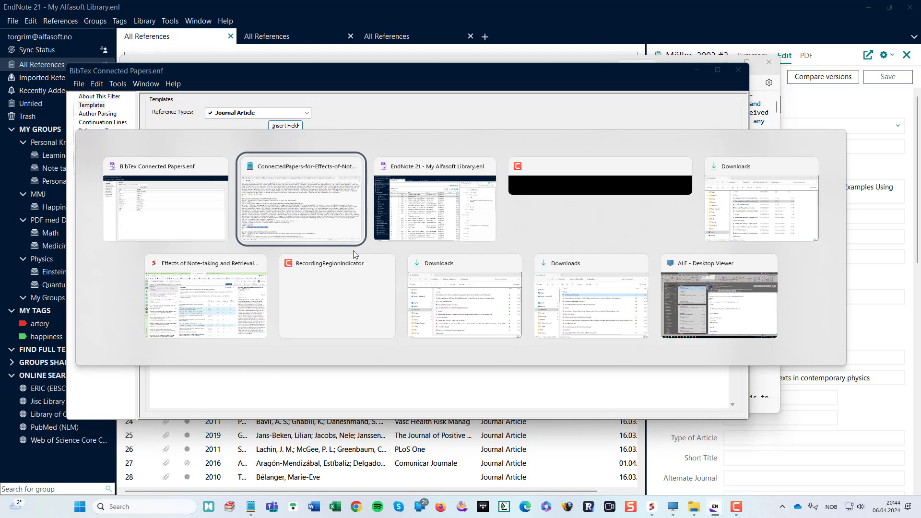
scroll(359, 287, "down", 6)
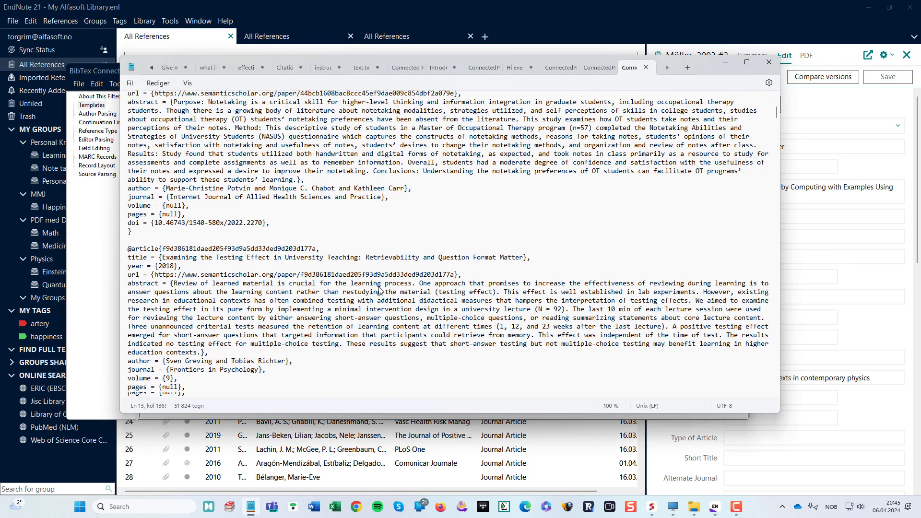
scroll(257, 251, "down", 4)
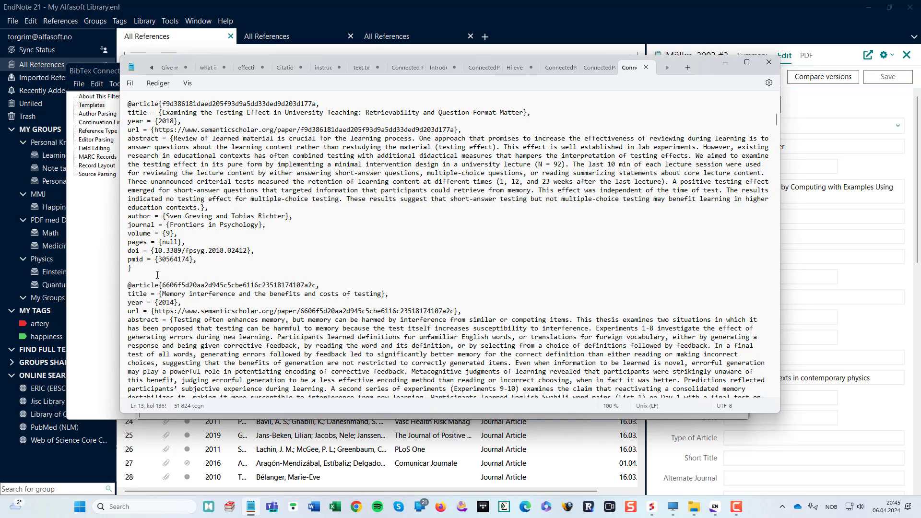
scroll(281, 261, "up", 11)
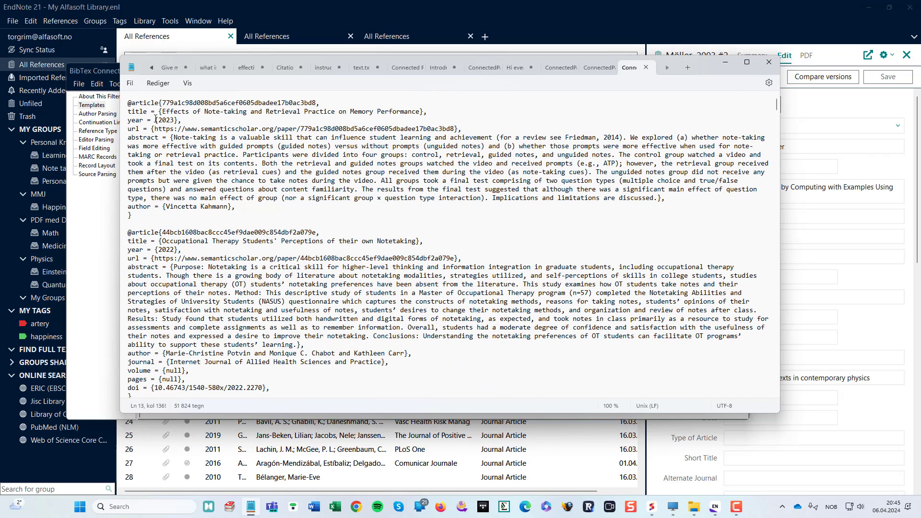
scroll(224, 219, "down", 4)
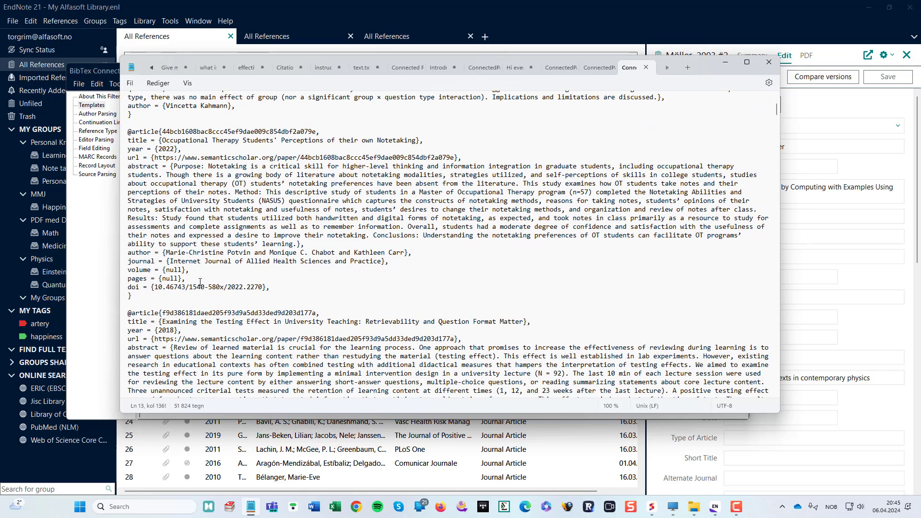
scroll(200, 282, "down", 15)
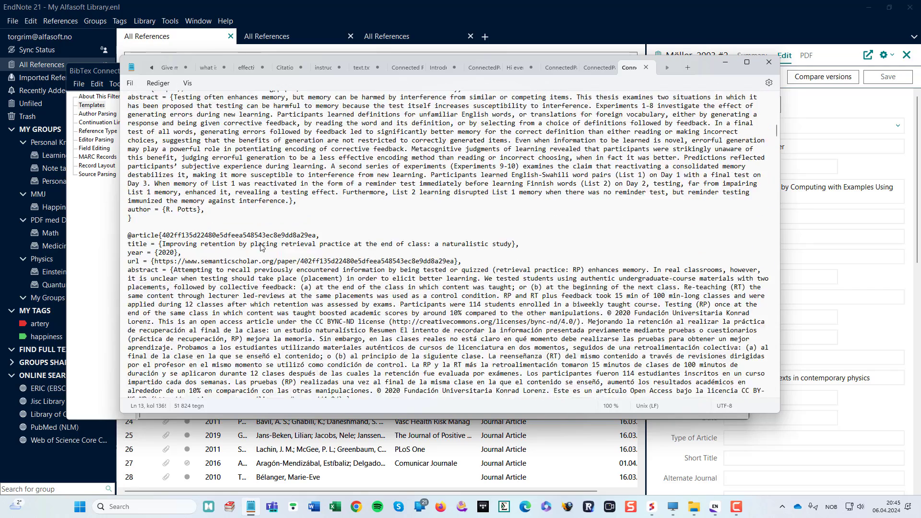
scroll(261, 246, "down", 10)
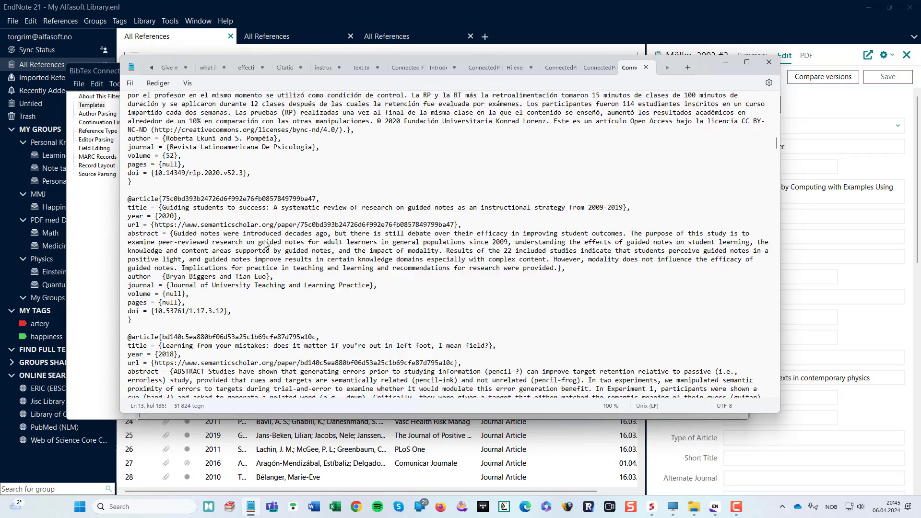
scroll(265, 245, "down", 9)
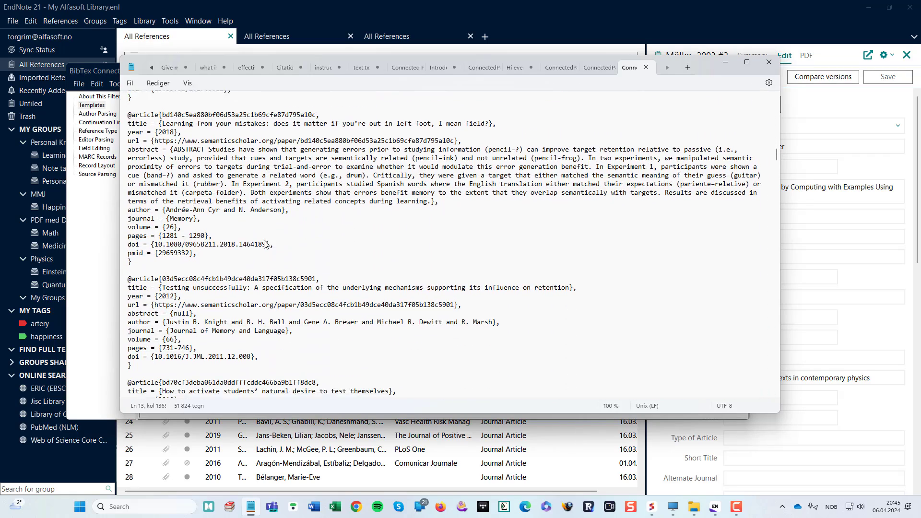
scroll(266, 245, "down", 4)
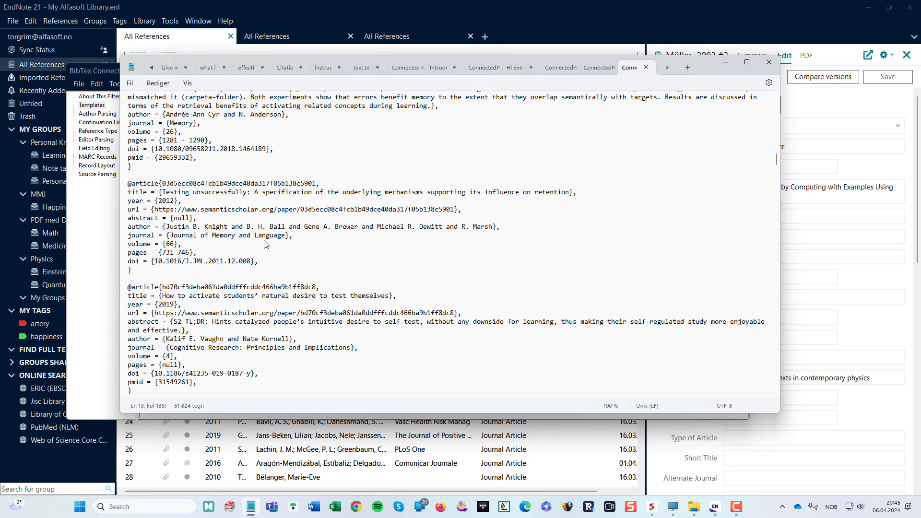
scroll(266, 245, "down", 7)
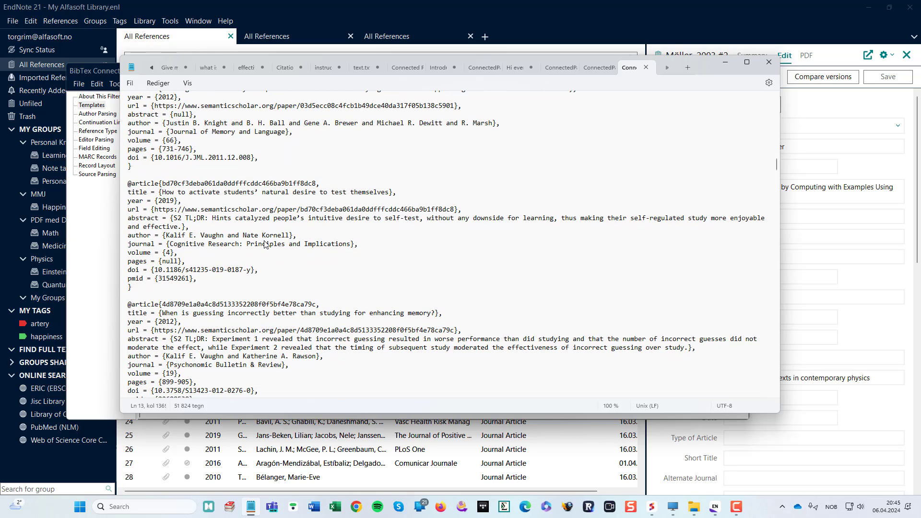
scroll(215, 208, "down", 1)
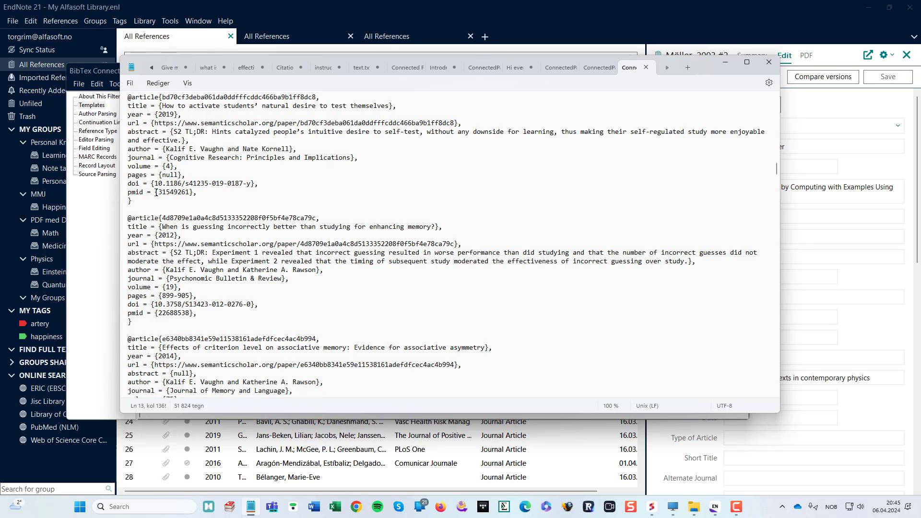
Copy "pmid = " from a BibTeX record into a new tag row below doi in the EndNote filter template.
left_click_drag(156, 192, 127, 197)
key("ctrl+c")
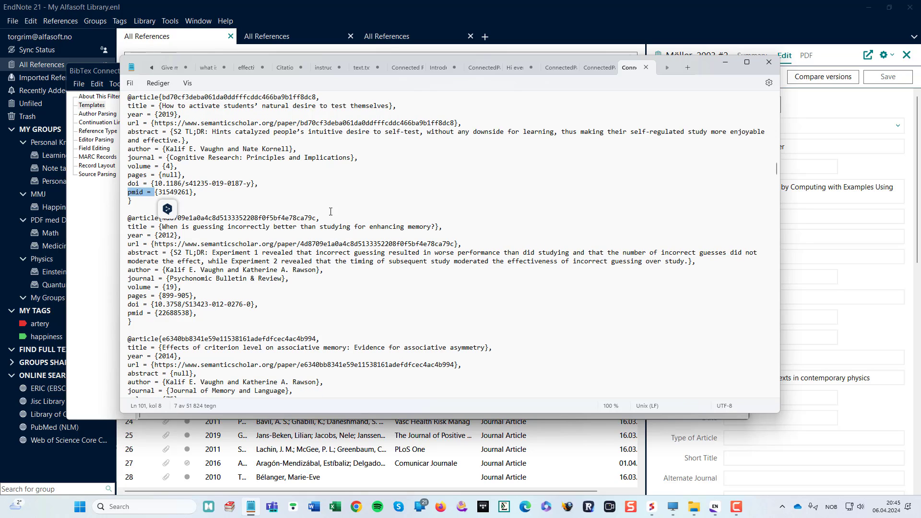
key("alt+Tab")
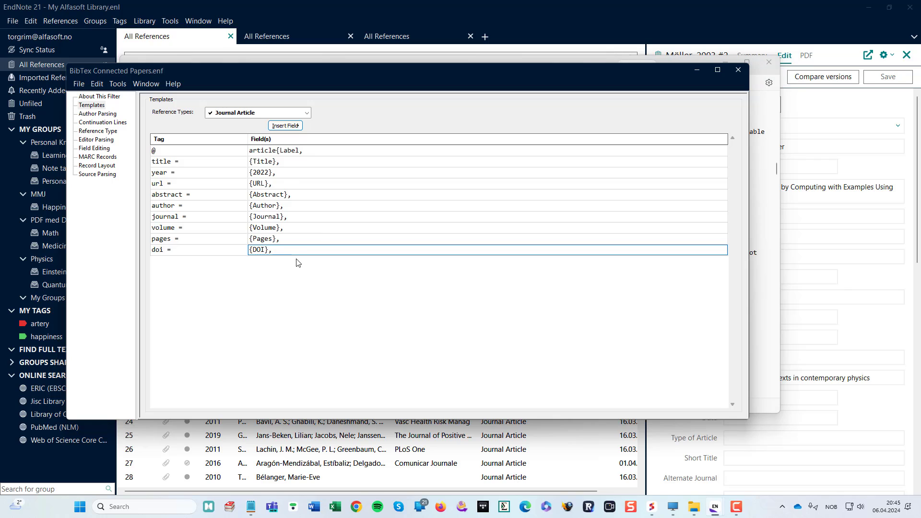
key("Tab")
key("ctrl+v")
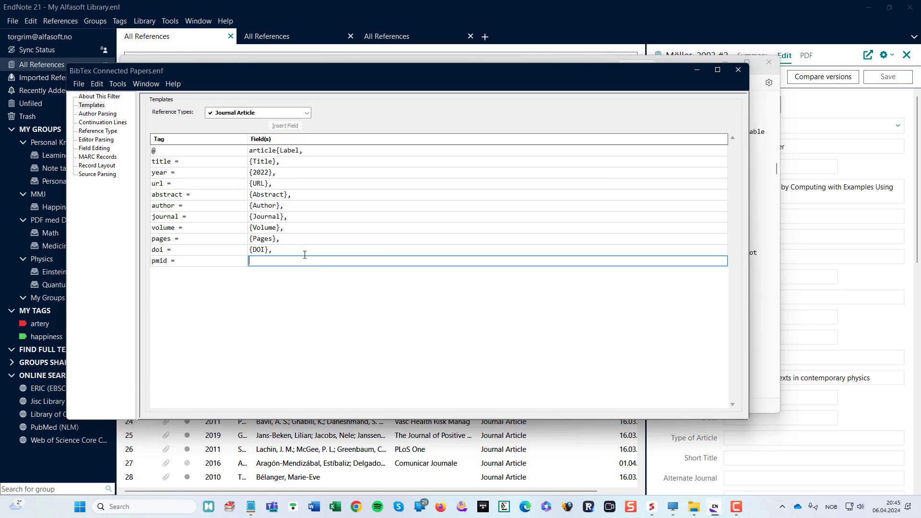
Copy the braced pmid value {31549261}, into the pmid row's field cell and replace the number with the PMCID field, giving {PMCID},.
key("alt+Tab")
left_click_drag(201, 195, 157, 195)
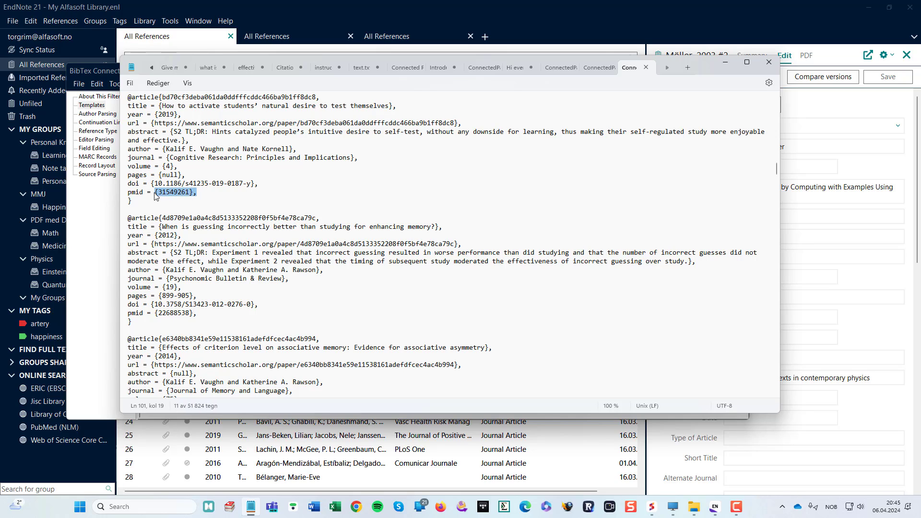
key("alt+Tab")
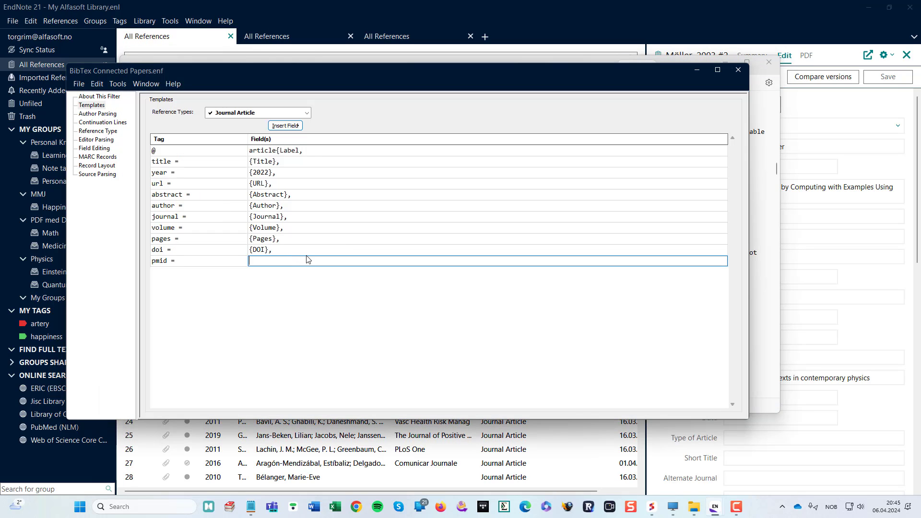
type("{31549261},")
left_click_drag(285, 261, 253, 261)
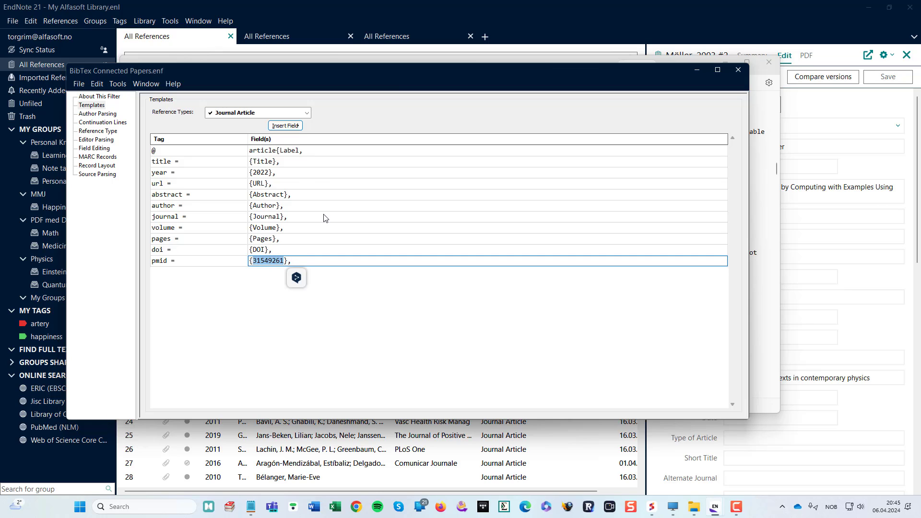
left_click(289, 122)
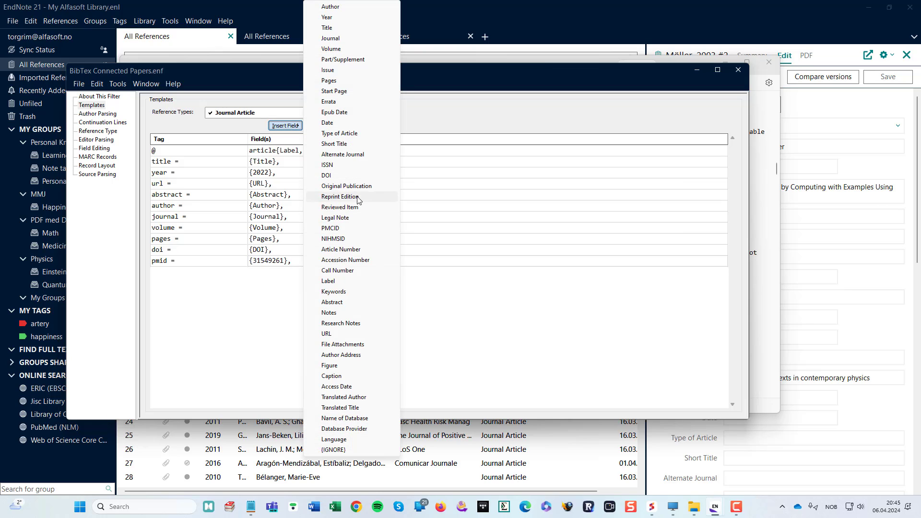
left_click(345, 230)
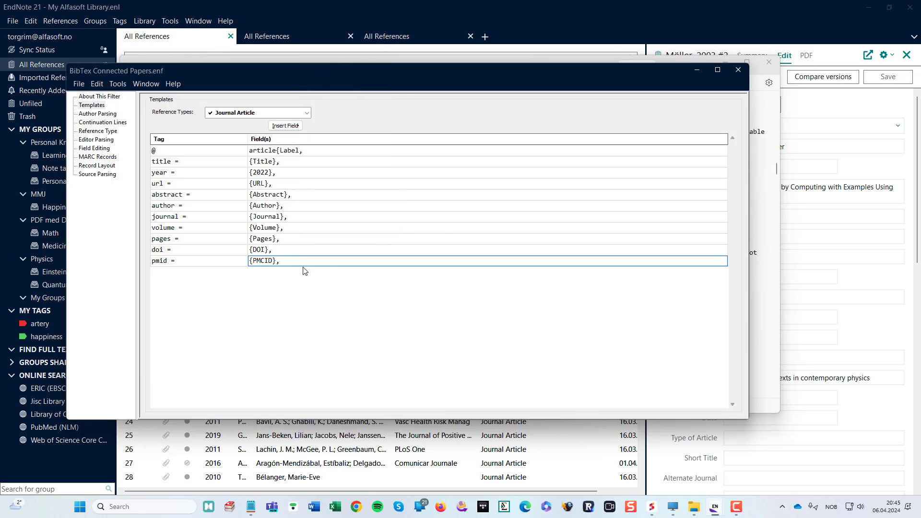
Check further records in the Notepad BibTeX file for any remaining unmapped tags, and return to the EndNote filter template.
key("alt+Tab")
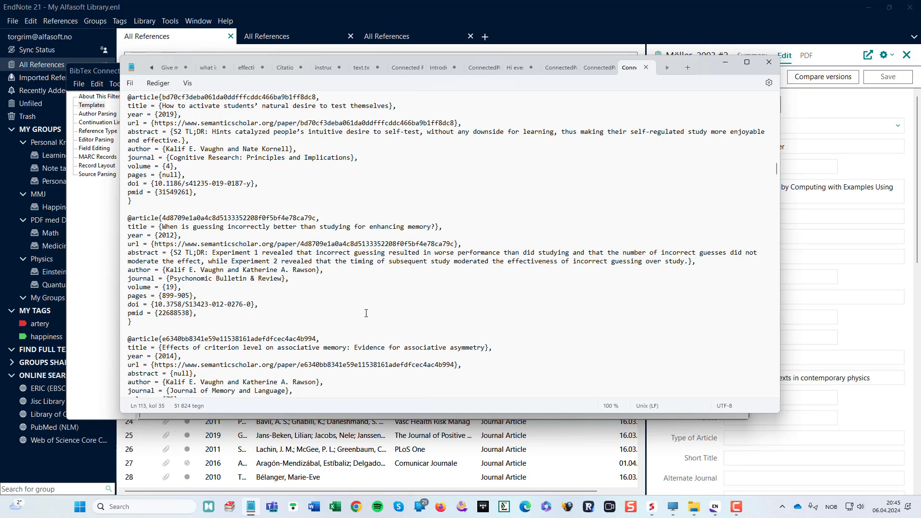
scroll(366, 314, "down", 3)
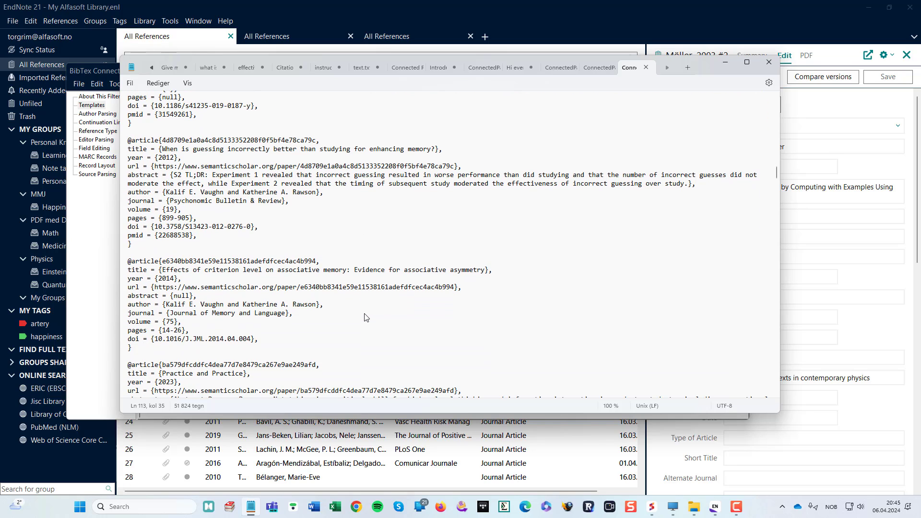
scroll(365, 317, "down", 2)
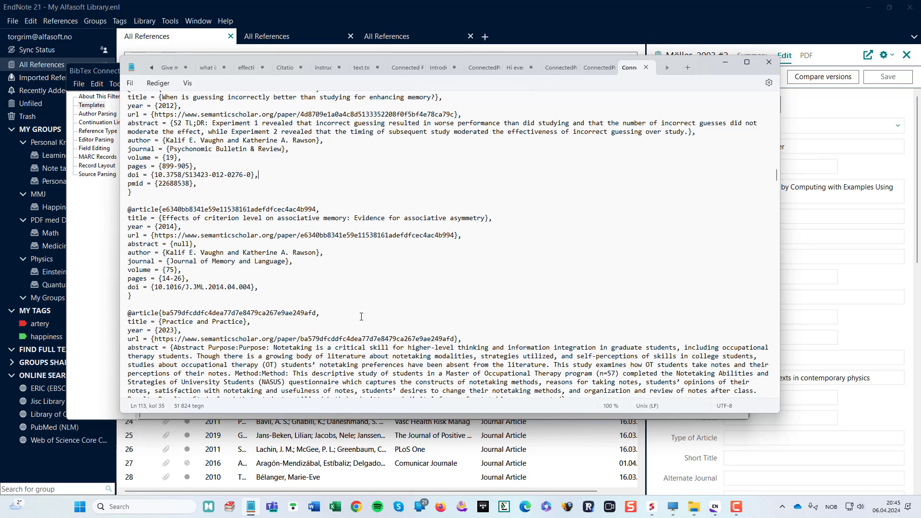
scroll(390, 303, "down", 9)
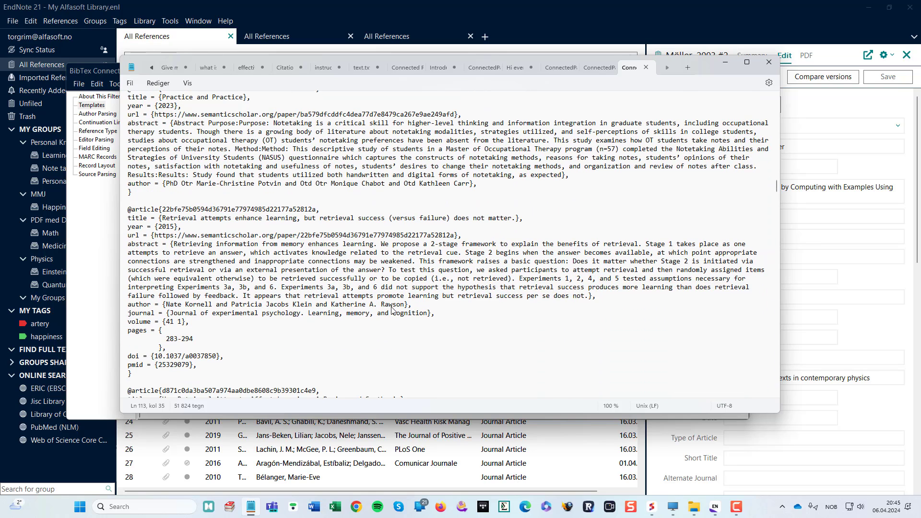
scroll(392, 310, "down", 2)
scroll(392, 310, "down", 7)
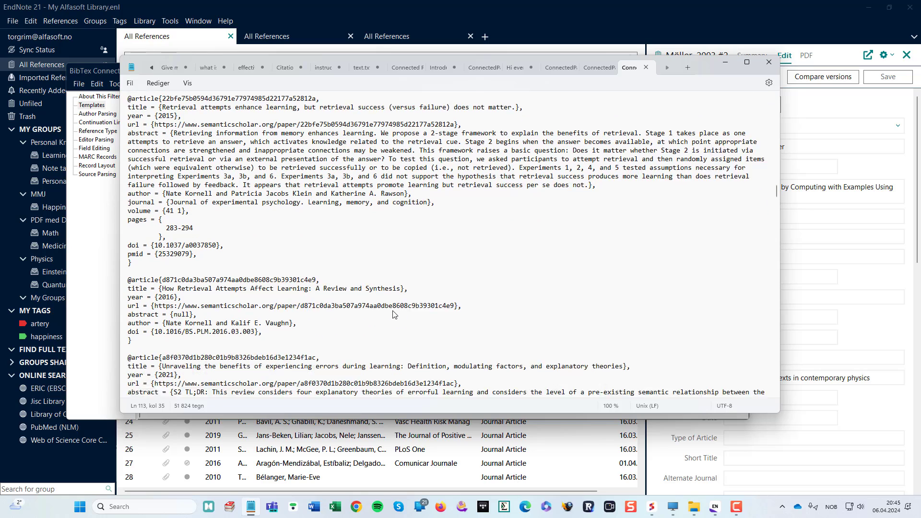
scroll(393, 317, "down", 9)
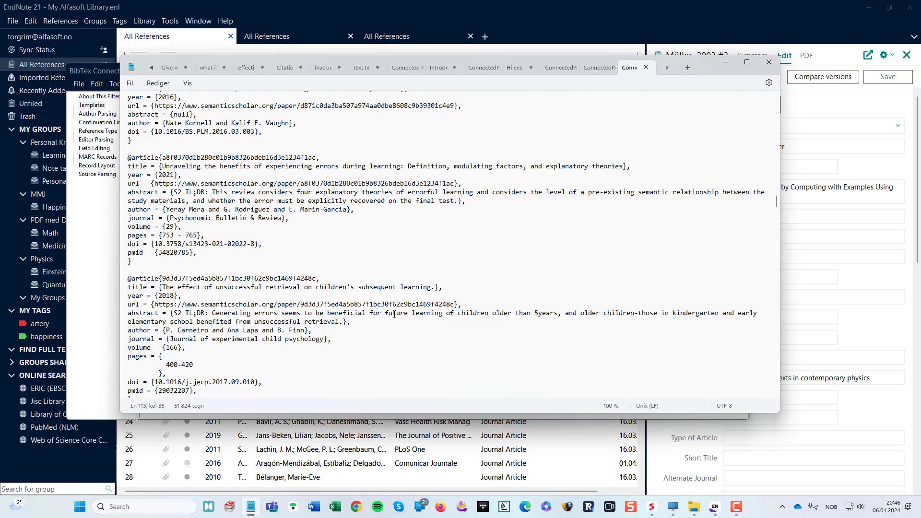
scroll(394, 317, "down", 3)
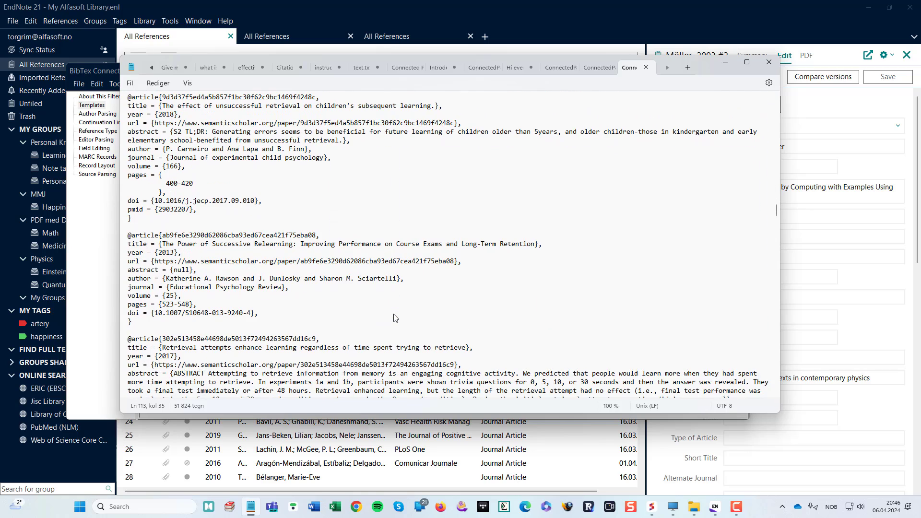
scroll(395, 328, "down", 9)
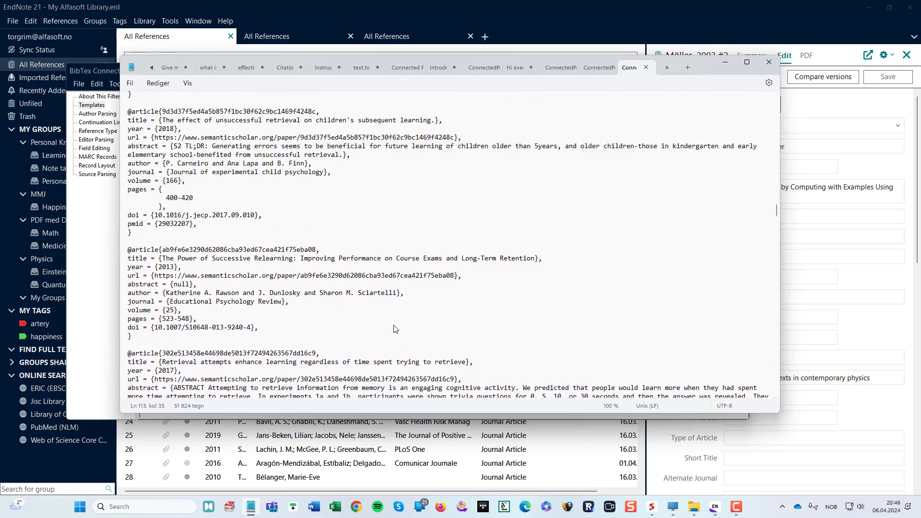
key("alt+Tab")
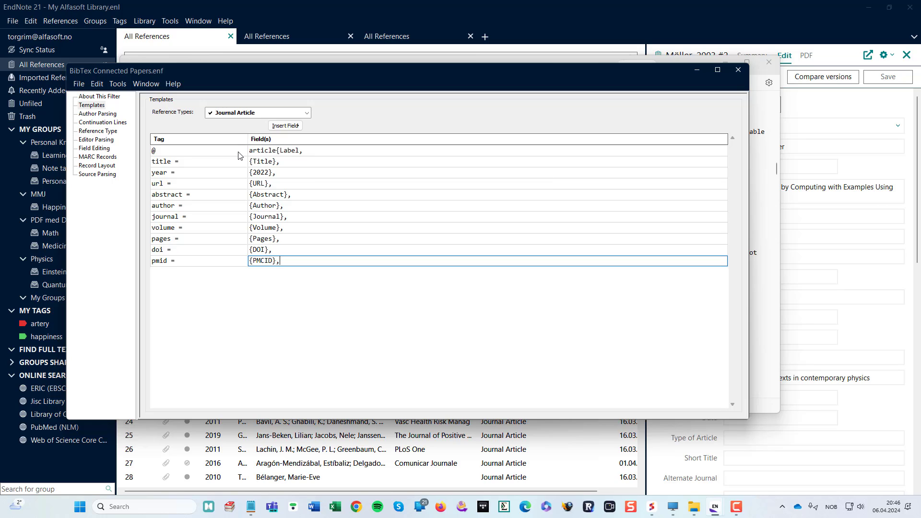
Check how author names are written in the Notepad BibTeX file and set the filter's author name order to First Always Precedes Last.
left_click(96, 114)
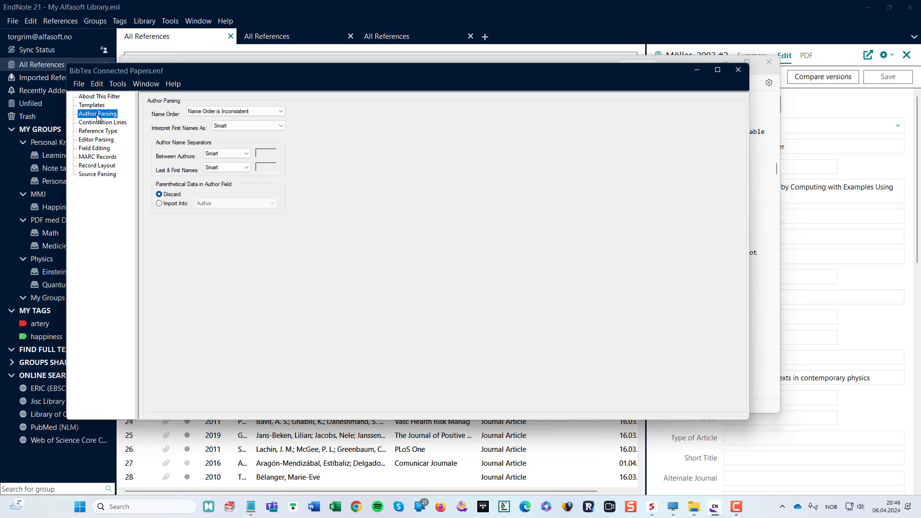
key("alt+Tab")
left_click(220, 202)
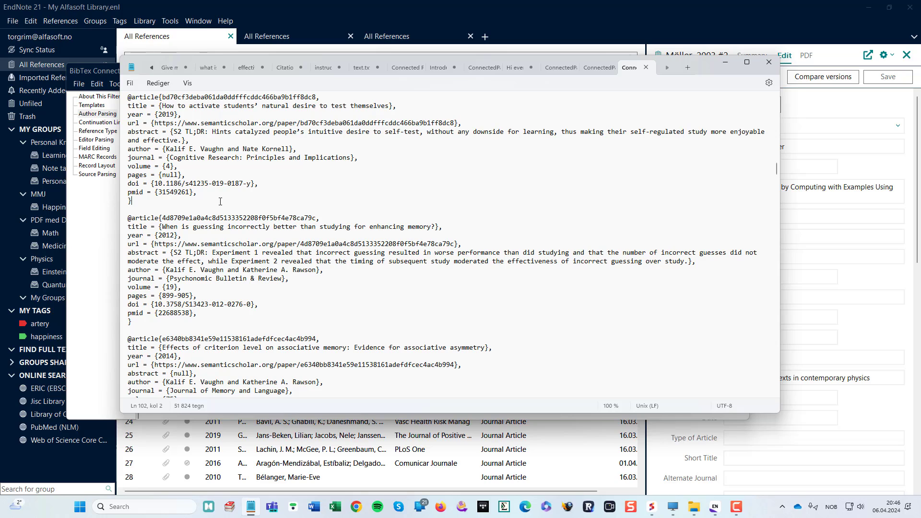
scroll(296, 224, "up", 1)
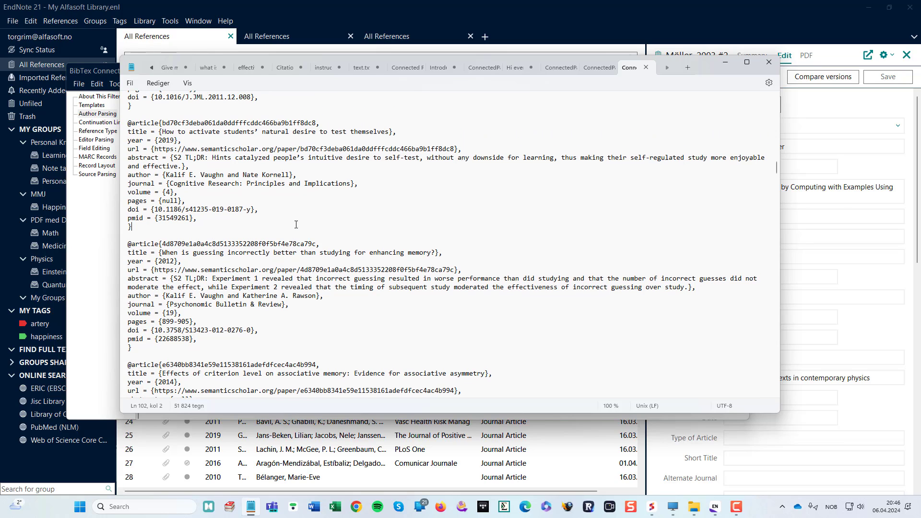
left_click_drag(292, 174, 173, 178)
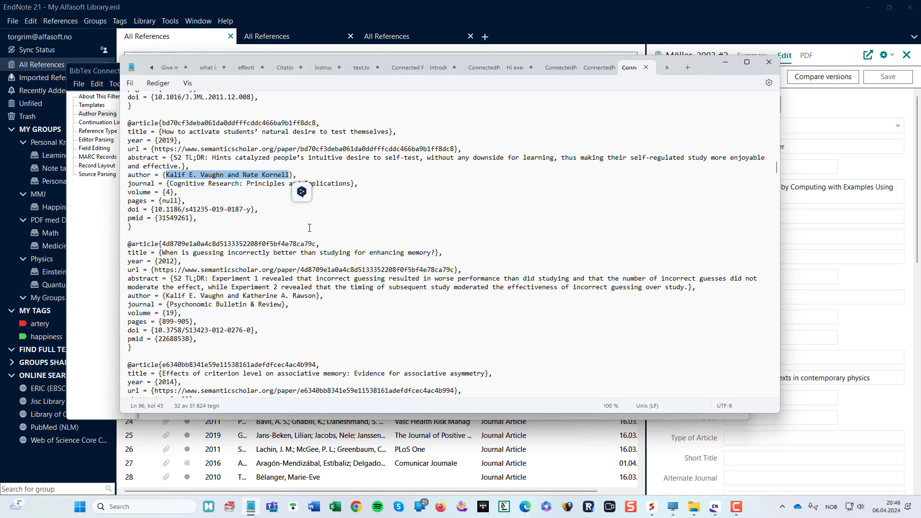
key("alt+Tab")
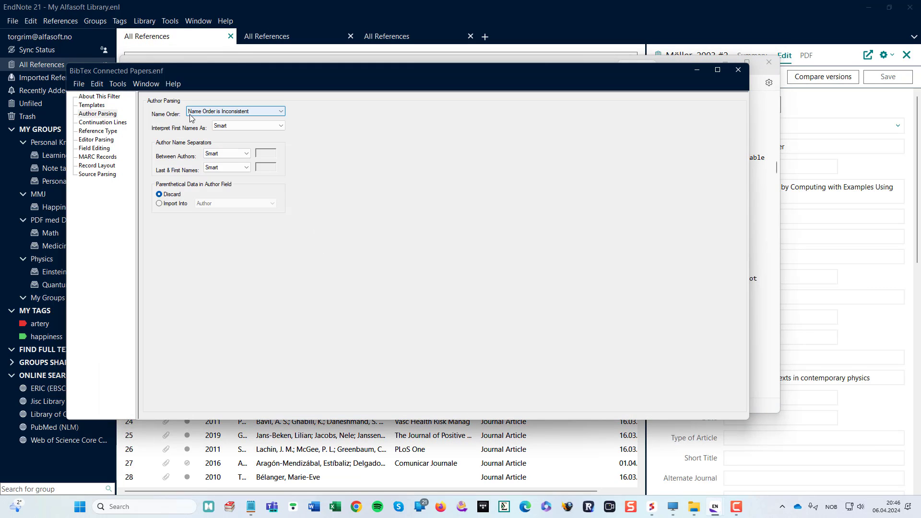
left_click(263, 113)
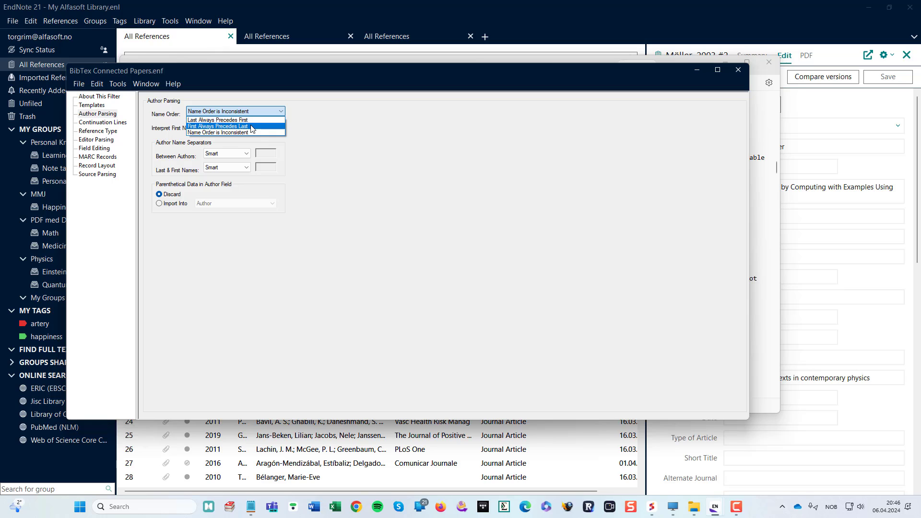
left_click(250, 127)
Set the separator between authors to Other with the text "and ", checking it against the author line in the Notepad BibTeX file.
key("alt+Tab")
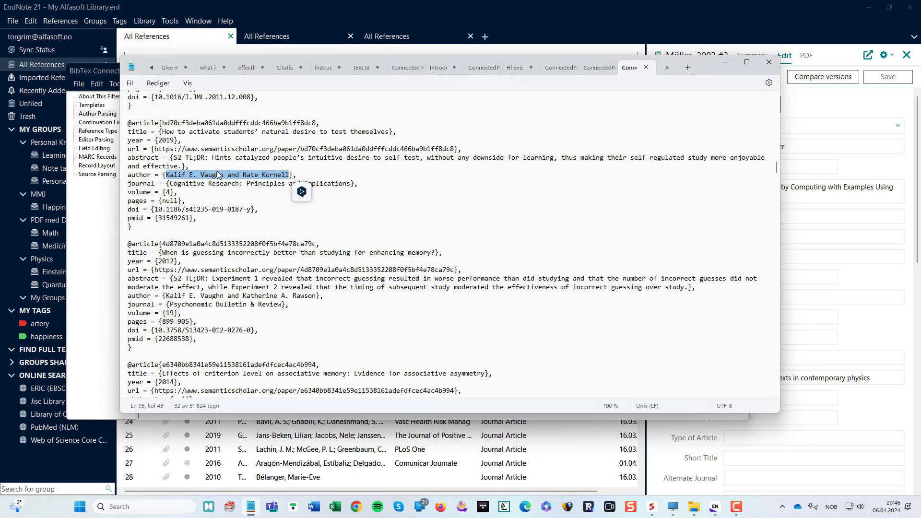
key("alt+Tab")
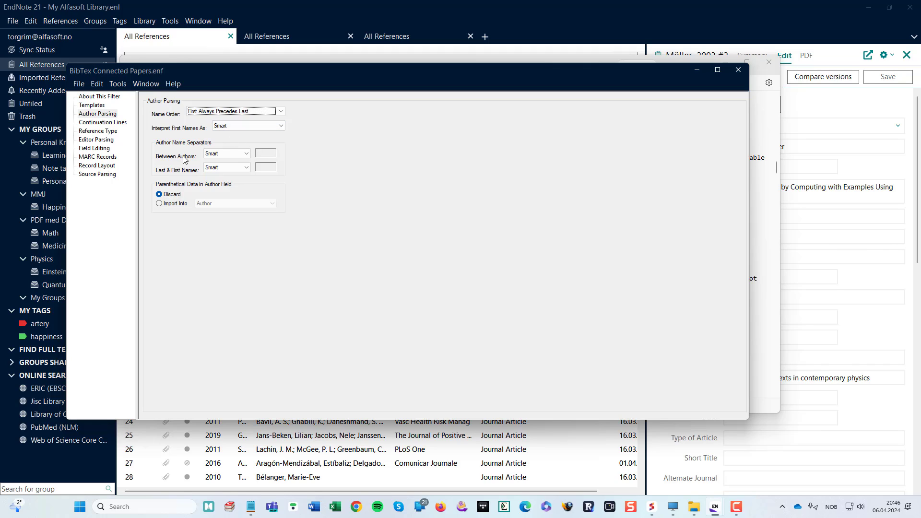
left_click(244, 153)
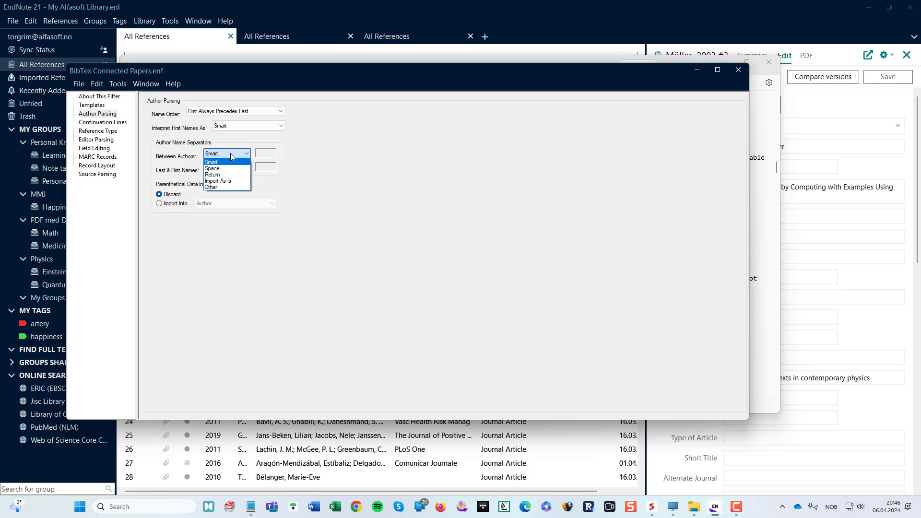
left_click(226, 187)
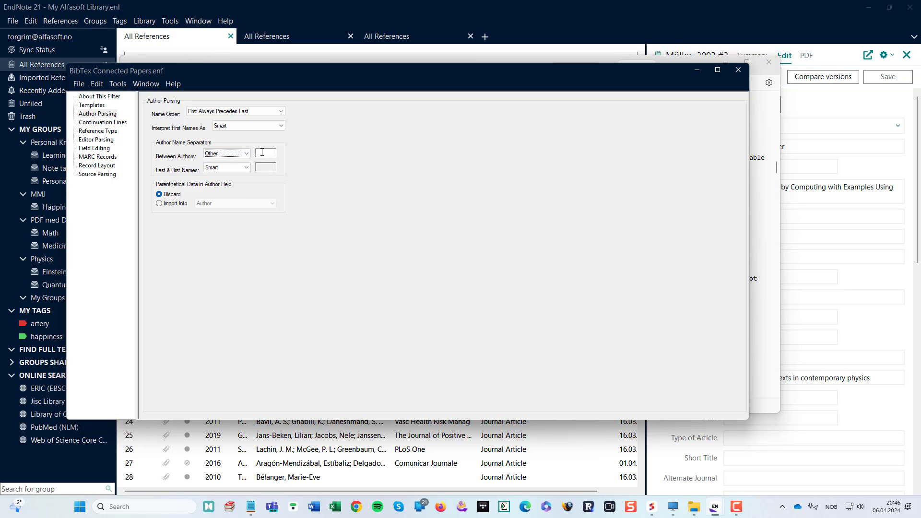
left_click(261, 153)
key("alt+Tab")
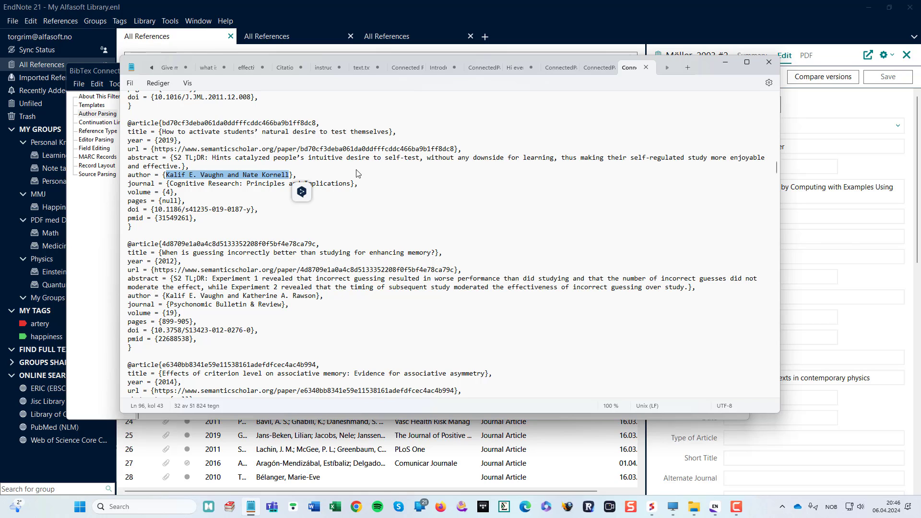
key("alt+Tab")
type("and")
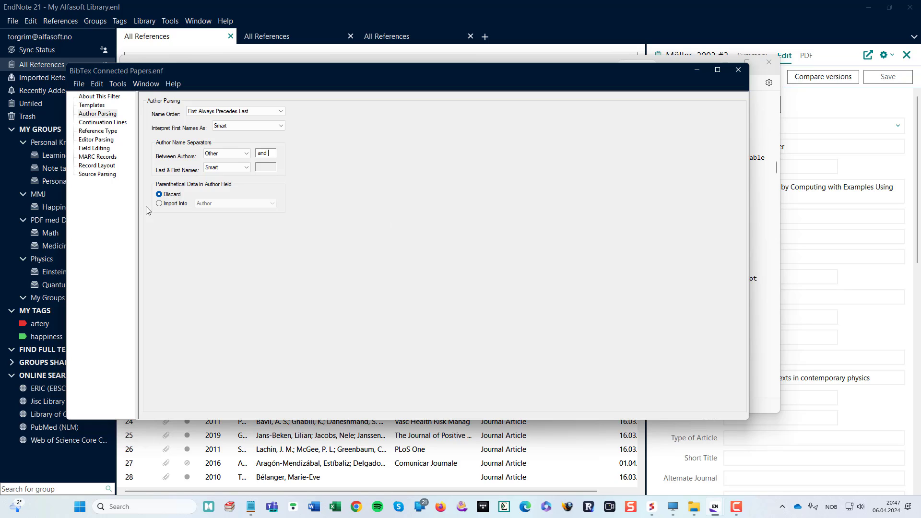
Set the filter's Editor Parsing to First Always Precedes Last, with Other and the text "and" as the separator between editors.
left_click(102, 123)
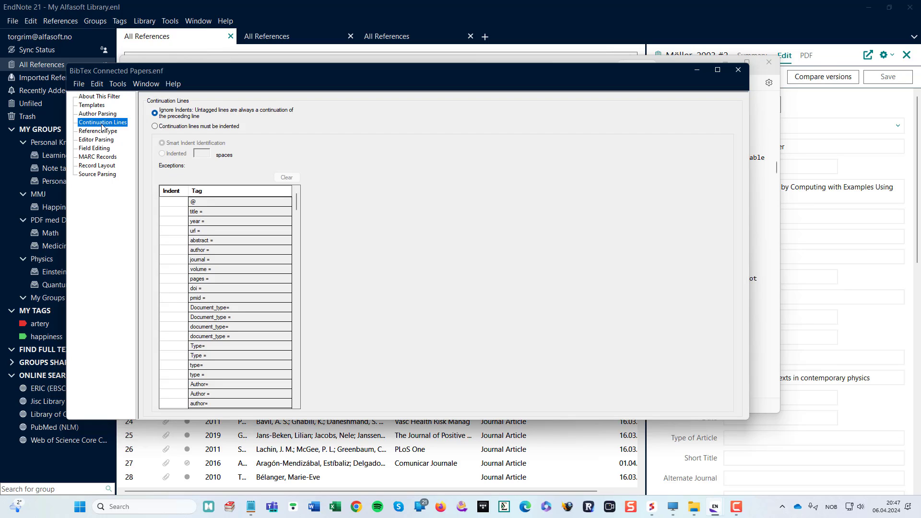
left_click(102, 132)
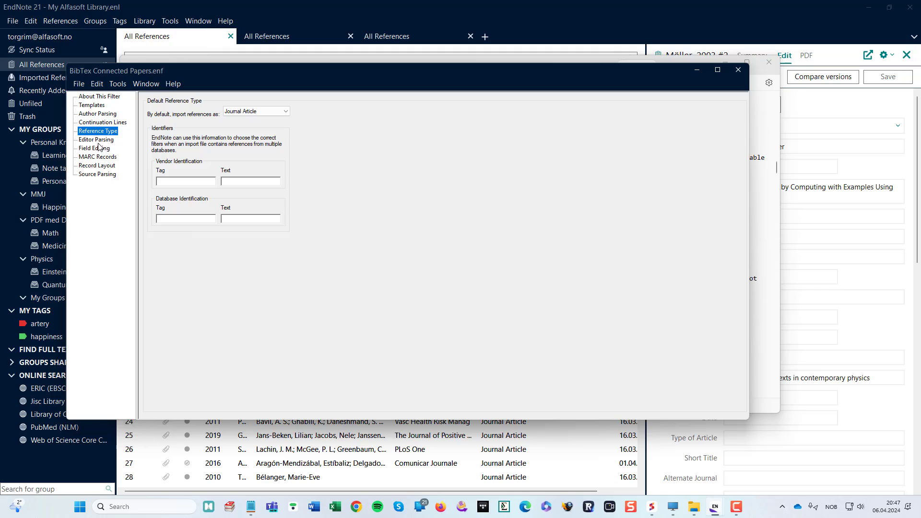
left_click(94, 140)
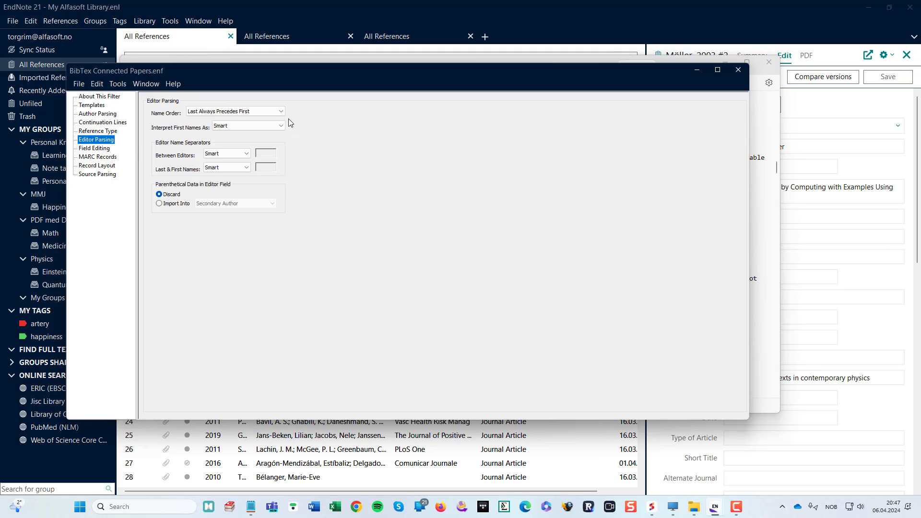
left_click(271, 112)
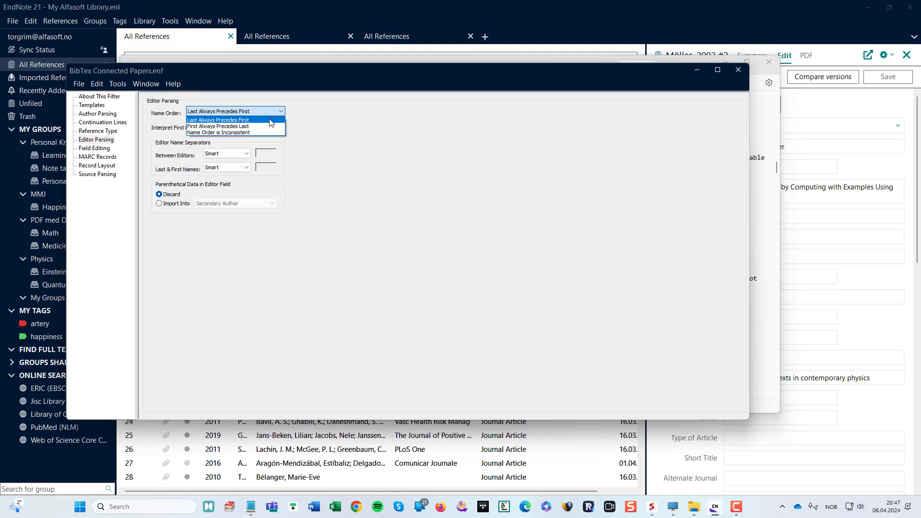
left_click(270, 126)
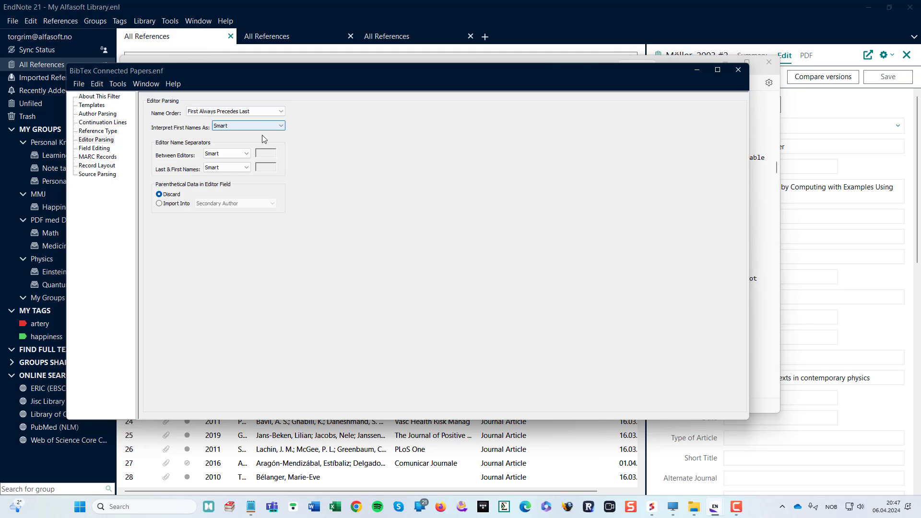
left_click(243, 154)
left_click(240, 187)
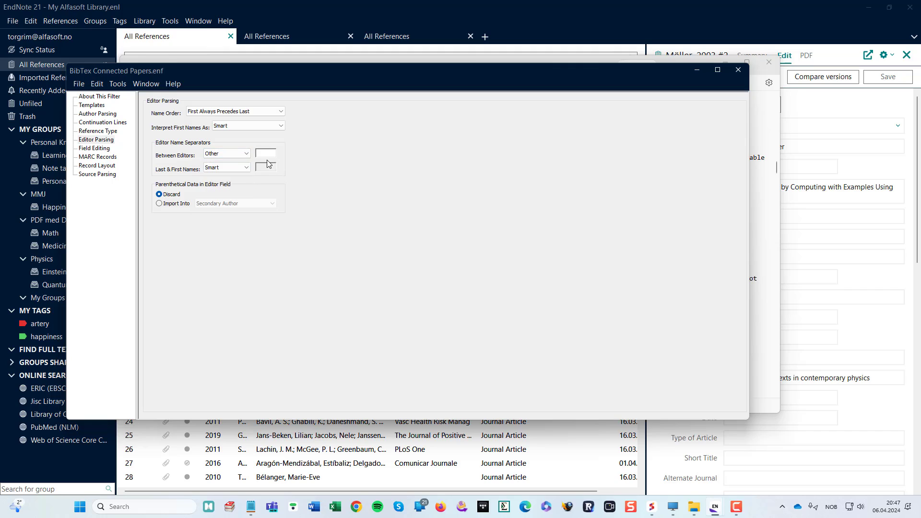
left_click(262, 153)
type("and")
Check the empty pages value in the Notepad BibTeX file and add "null" to the text omitted from the Pages field in Field Editing.
left_click(95, 148)
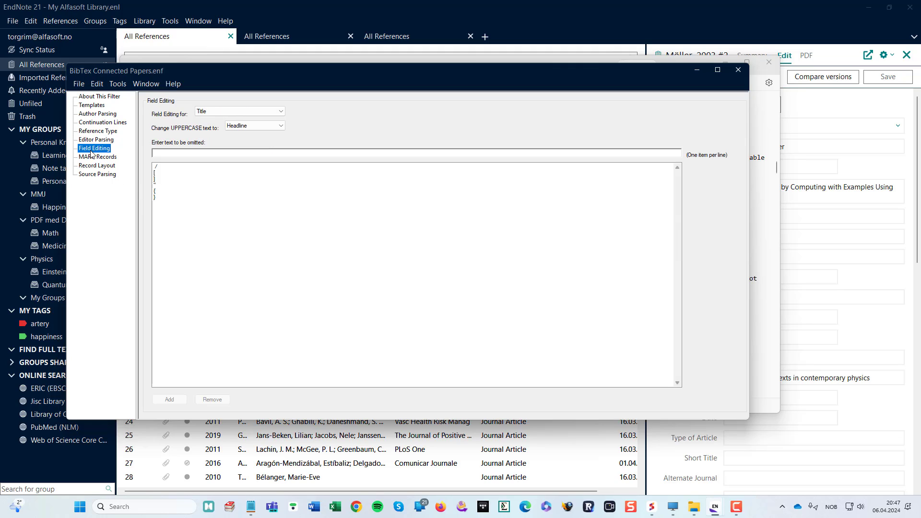
key("alt+Tab")
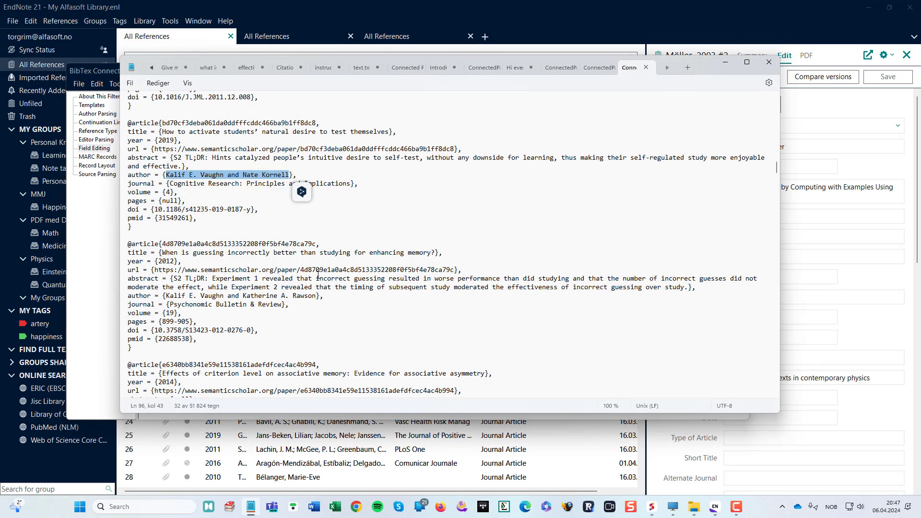
left_click_drag(179, 202, 162, 201)
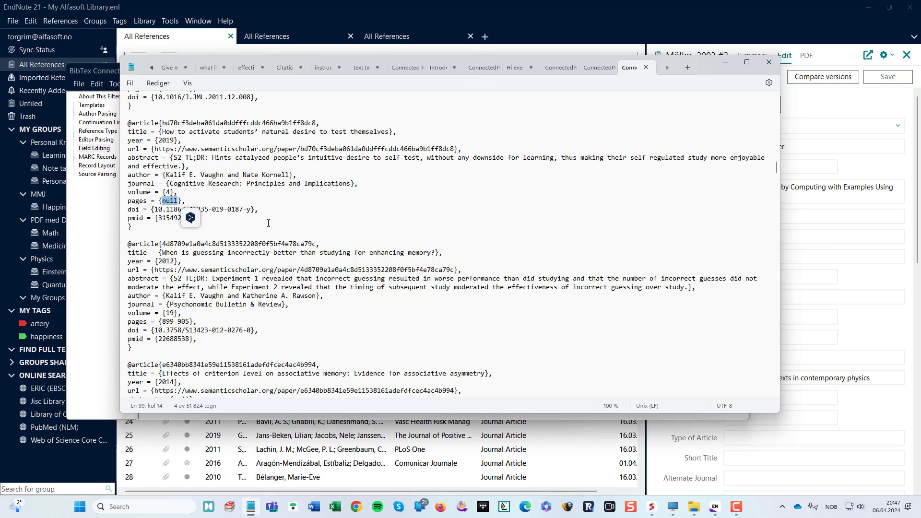
key("alt+Tab")
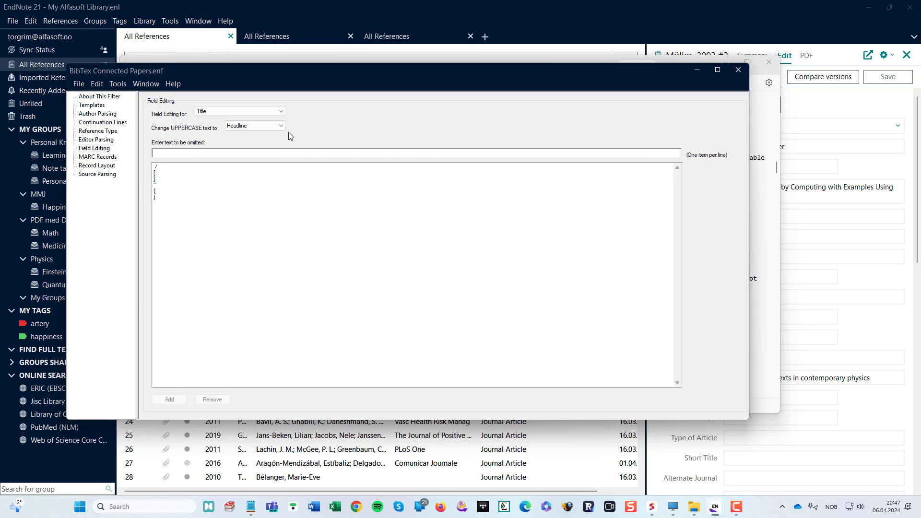
key("alt+Tab")
key("alt+Tab")
left_click(272, 114)
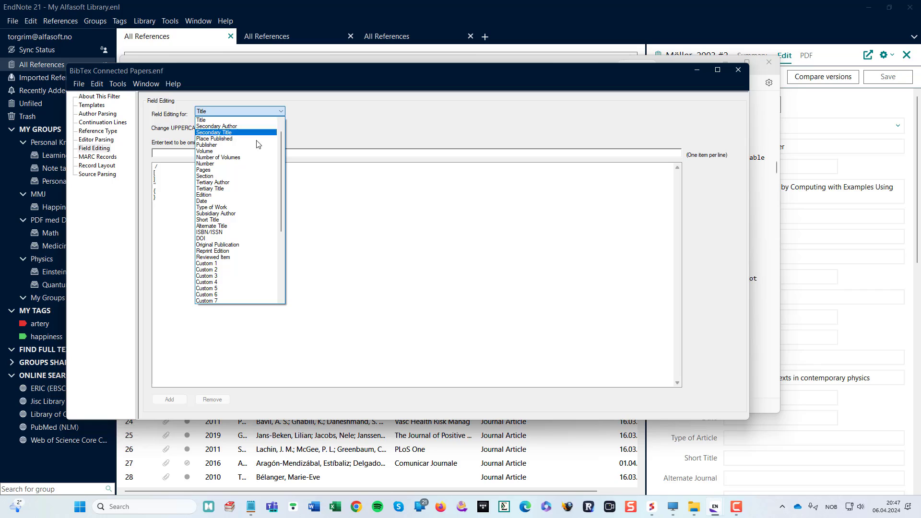
left_click(250, 170)
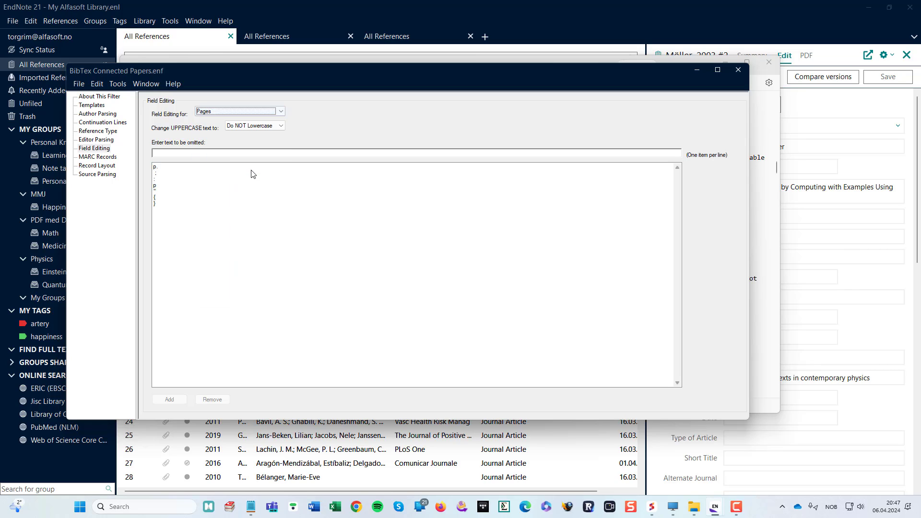
left_click(206, 151)
type("null")
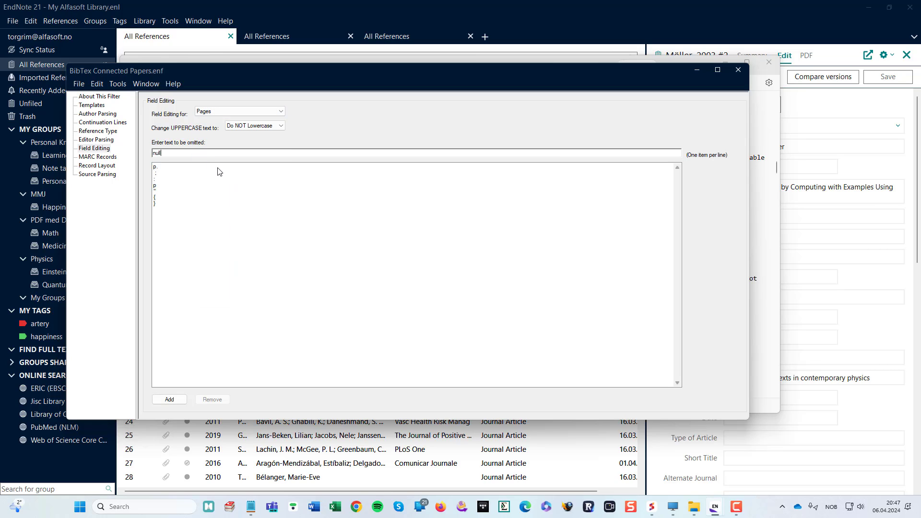
key("Return")
Add "null" to the text omitted from the Volume field.
left_click(256, 112)
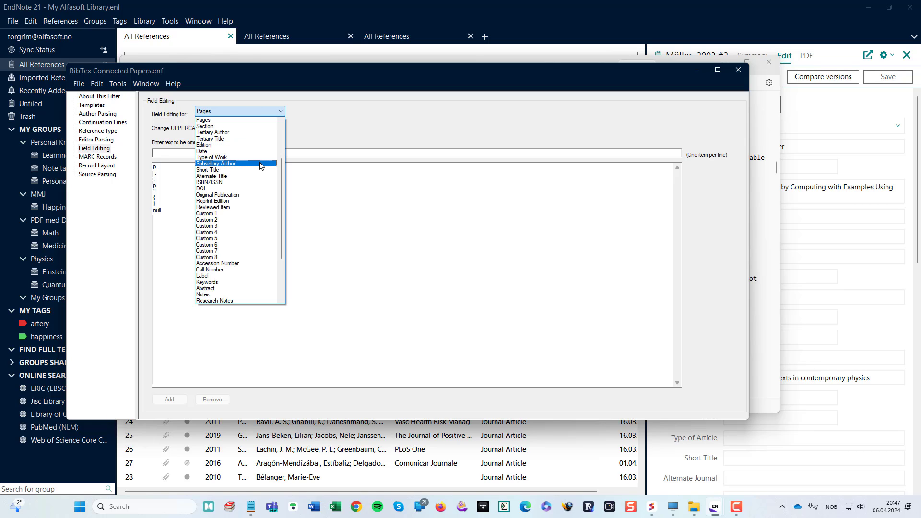
scroll(263, 168, "up", 3)
scroll(262, 168, "up", 1)
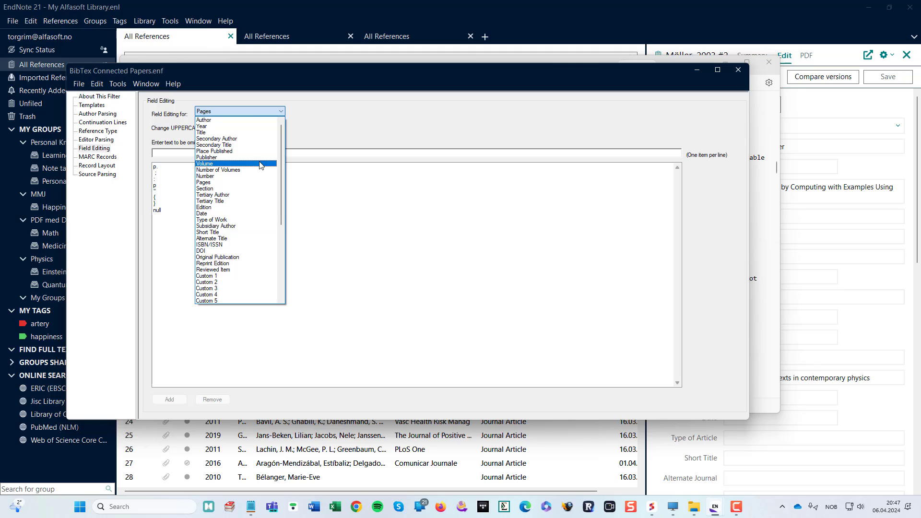
left_click(249, 164)
left_click(241, 153)
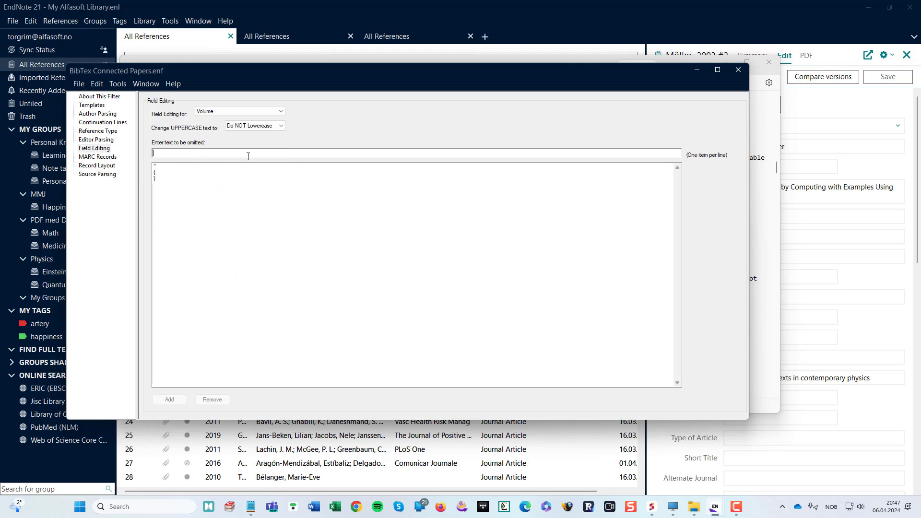
type("null")
key("Return")
Add "null" to the text omitted from the Abstract field.
left_click(277, 112)
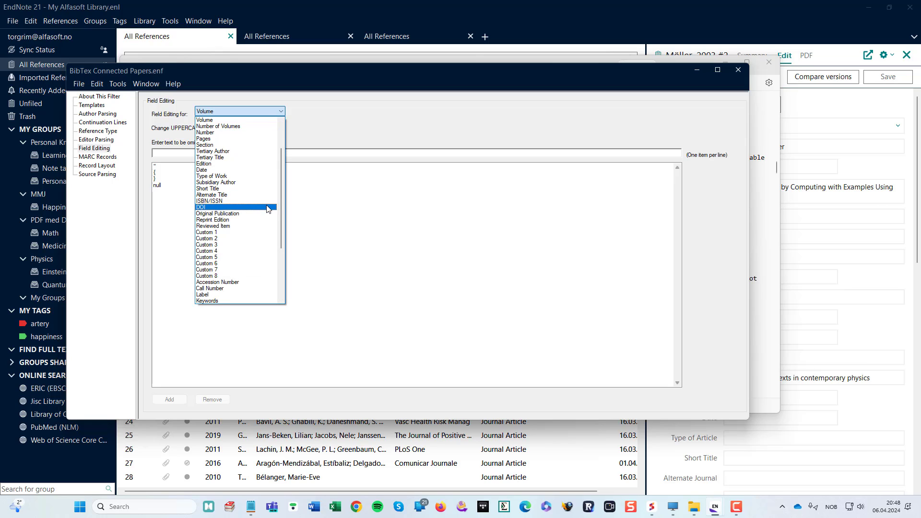
scroll(269, 206, "down", 3)
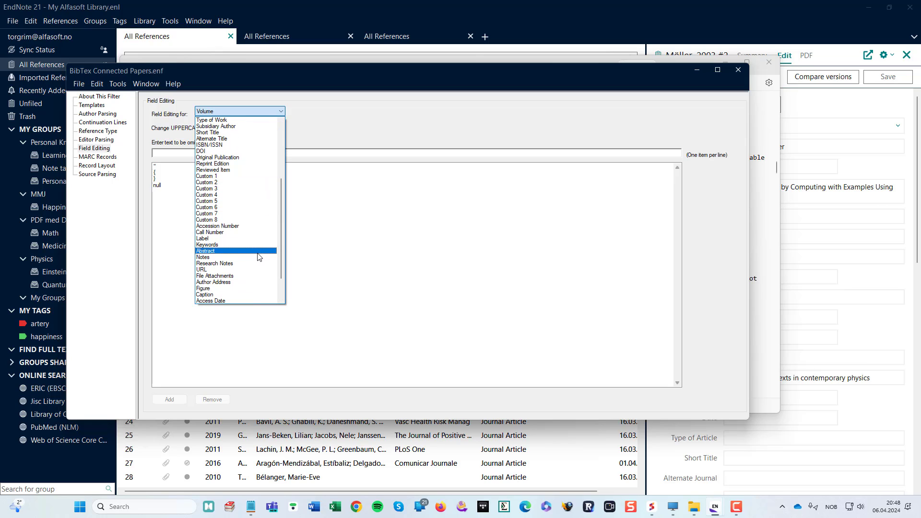
left_click(263, 253)
left_click(191, 152)
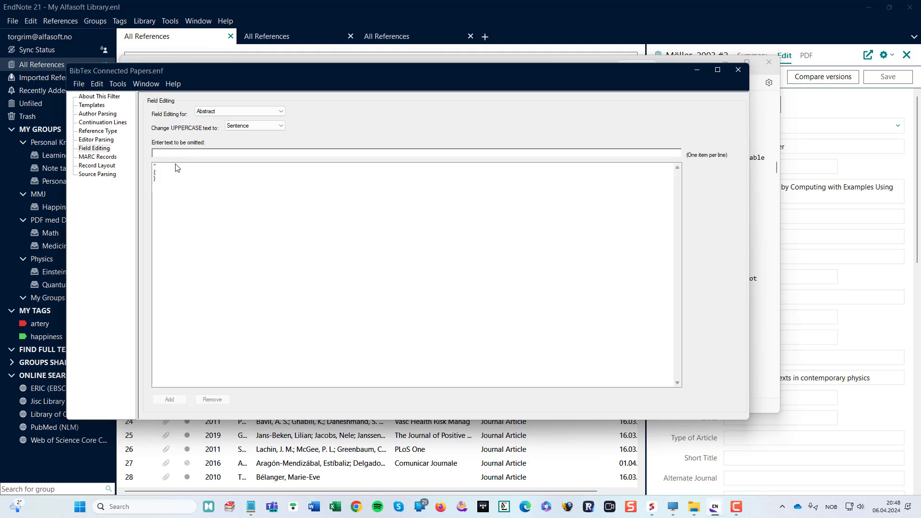
type("null")
key("Return")
Review the filter's Record Layout, Source Parsing and Templates settings, and save and close the BibTex Connected Papers filter.
left_click(105, 166)
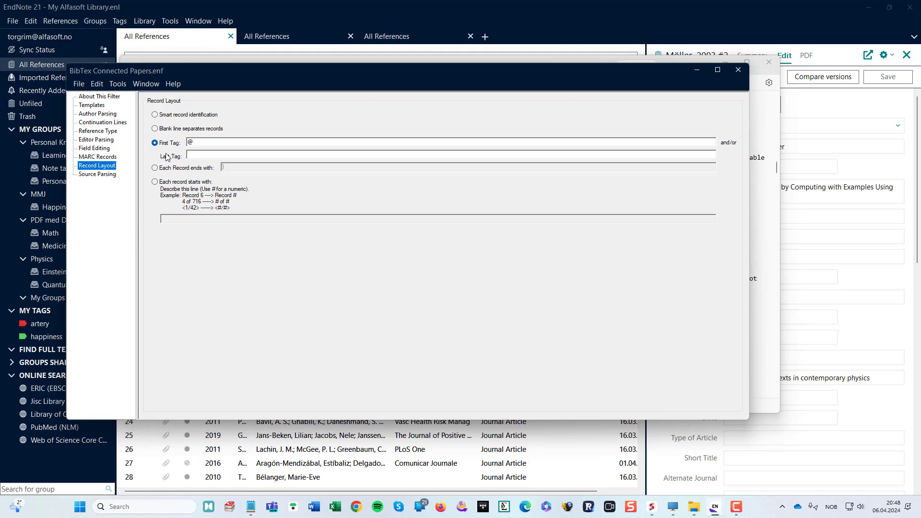
double_click(200, 142)
left_click(97, 174)
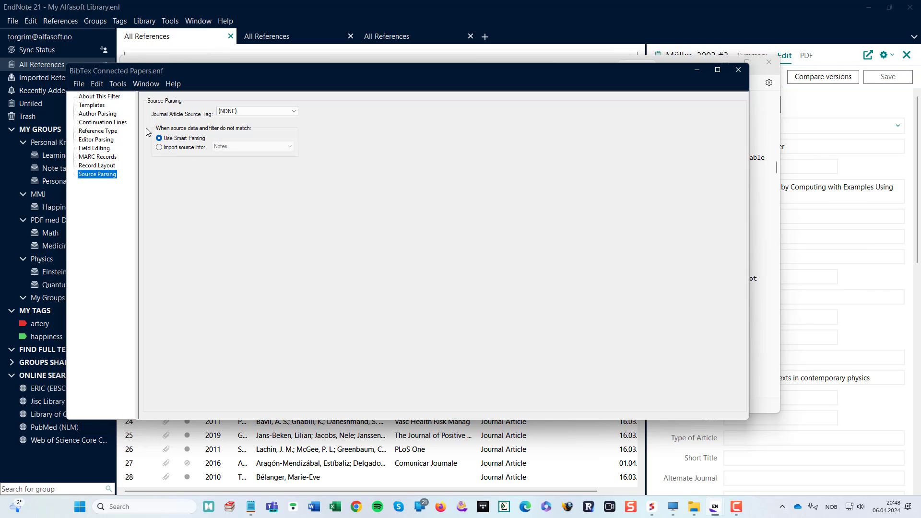
left_click(92, 105)
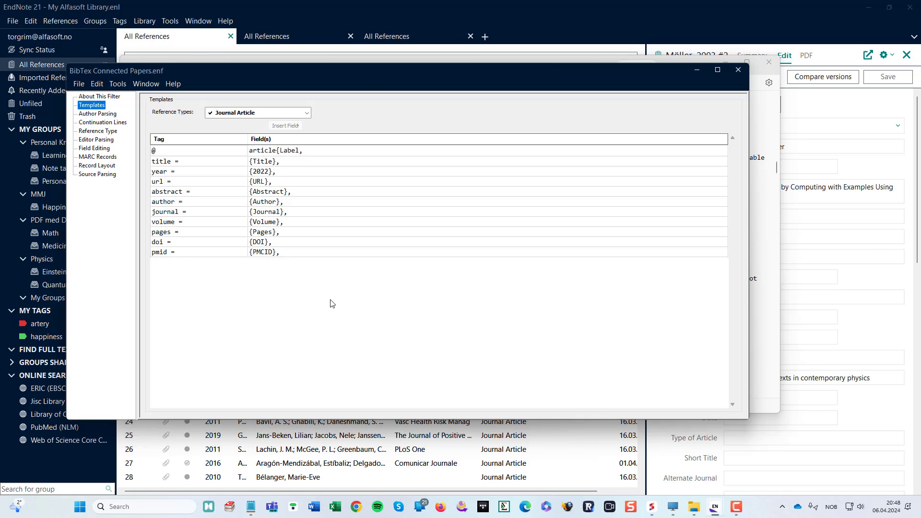
left_click(79, 85)
left_click(111, 172)
left_click(739, 68)
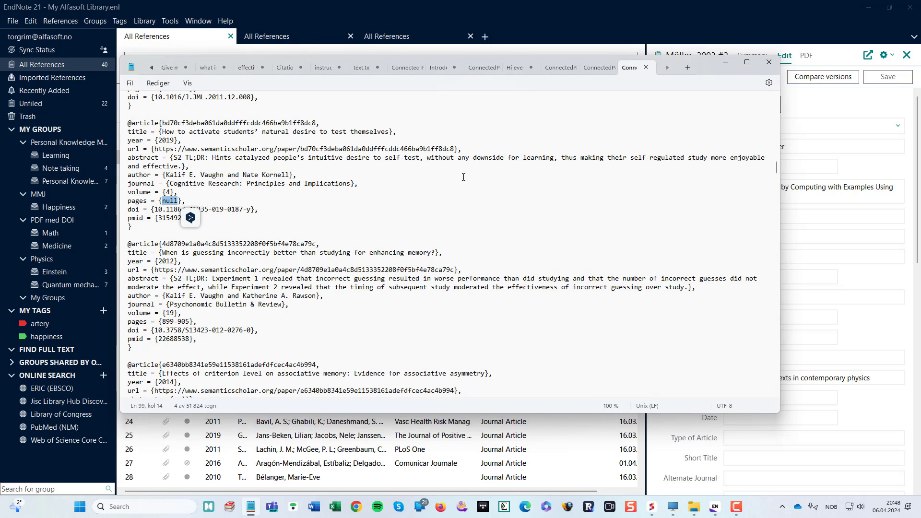
Import the Connected Papers BibTeX file from the Downloads folder into the EndNote library using the BibTex Connected Papers filter.
left_click(324, 129)
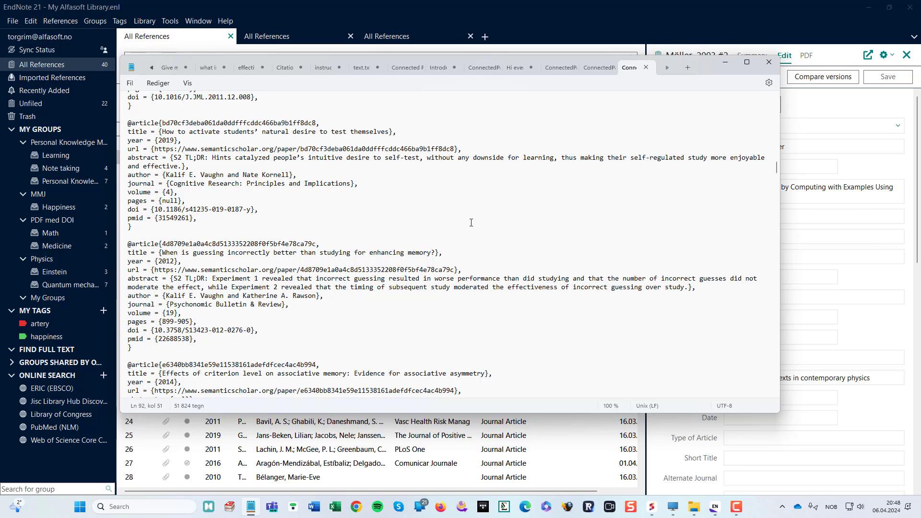
key("alt+Tab")
key("alt+Tab")
key("alt+Tab")
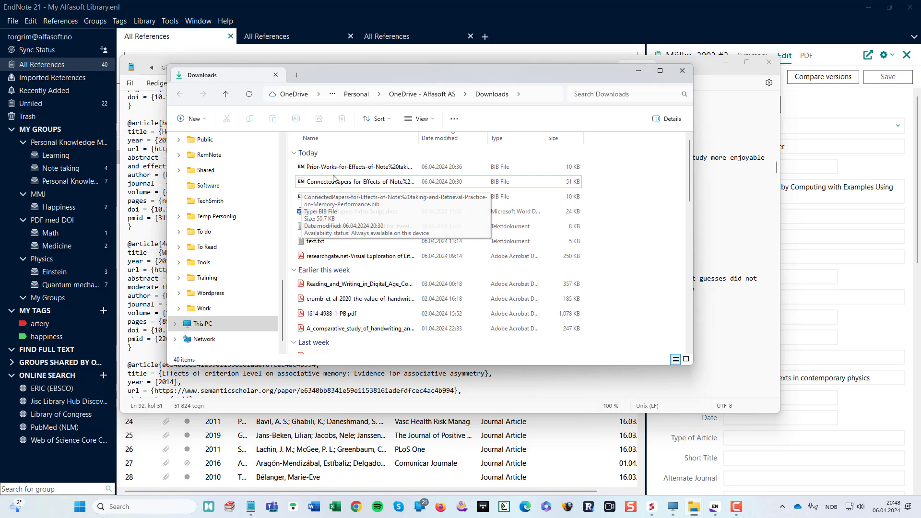
double_click(303, 183)
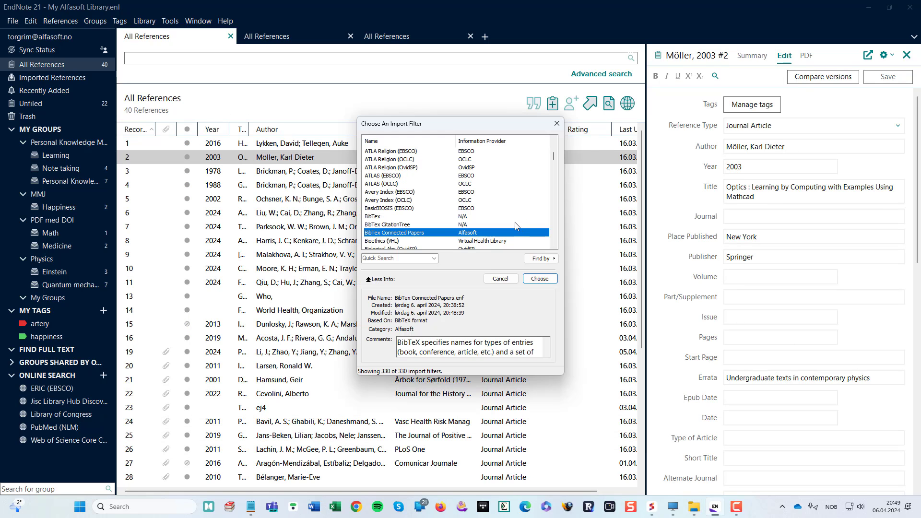
left_click(416, 226)
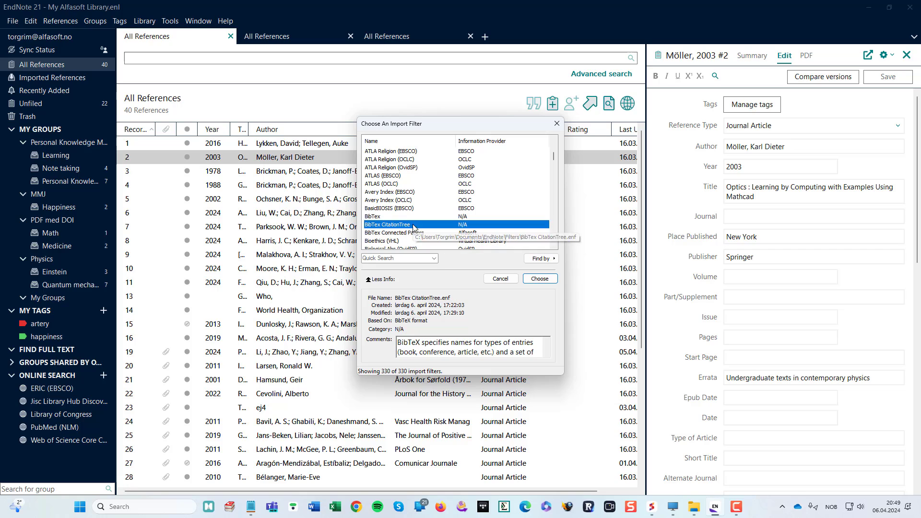
left_click(424, 233)
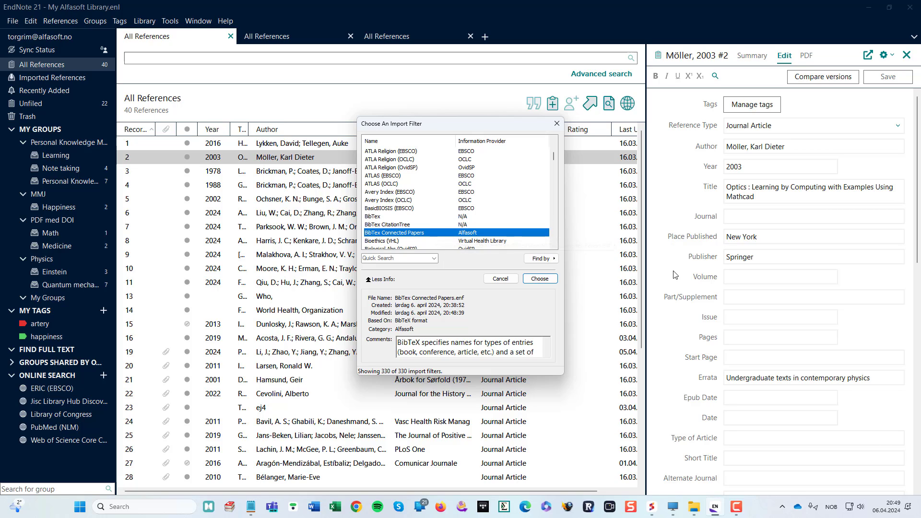
left_click(534, 281)
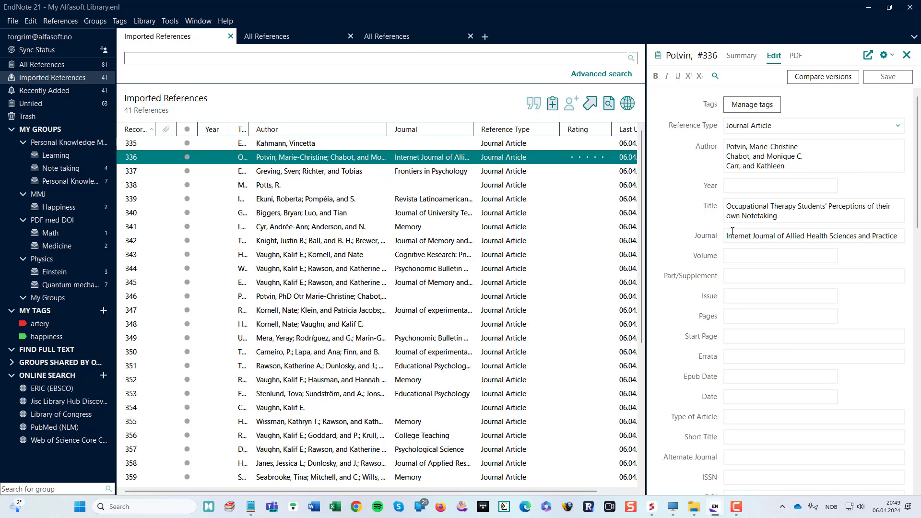
Check the Pages, Volume, DOI, Label and Abstract fields of imported reference 336.
scroll(711, 233, "down", 6)
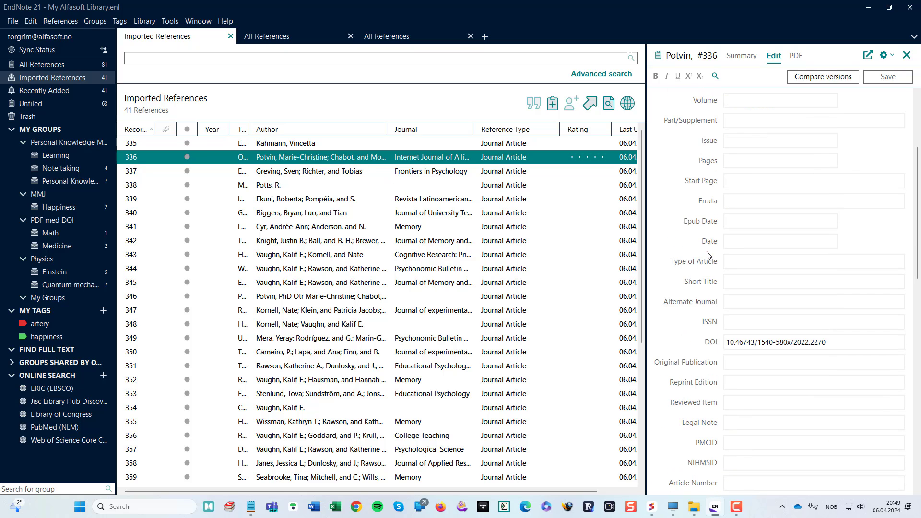
left_click(728, 161)
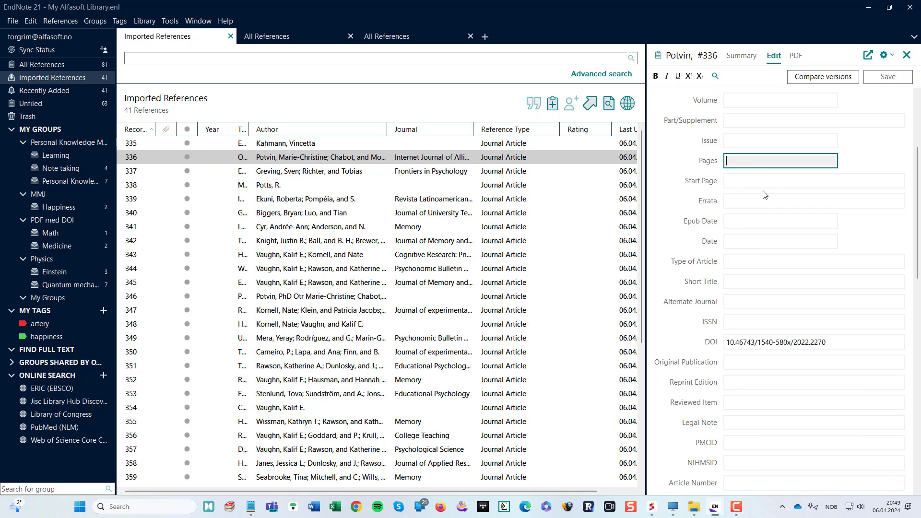
scroll(767, 216, "up", 4)
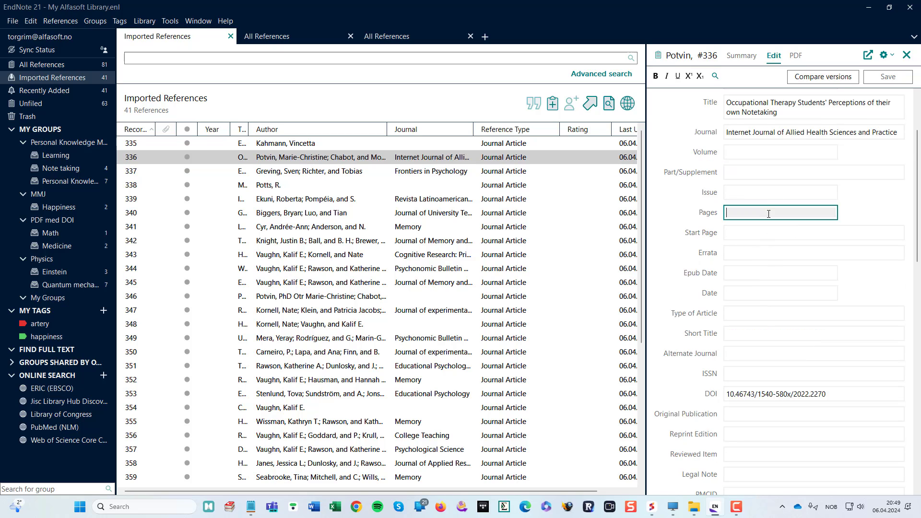
left_click(736, 168)
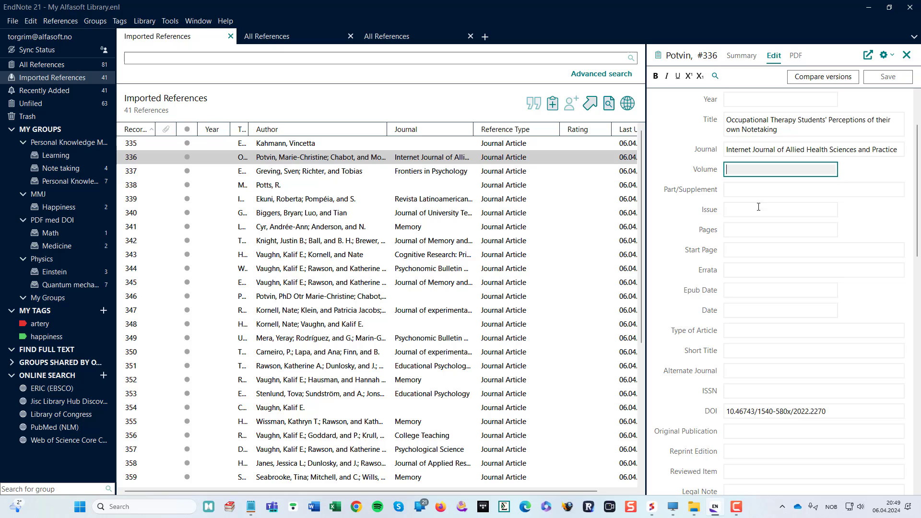
scroll(693, 292, "down", 5)
left_click(850, 326)
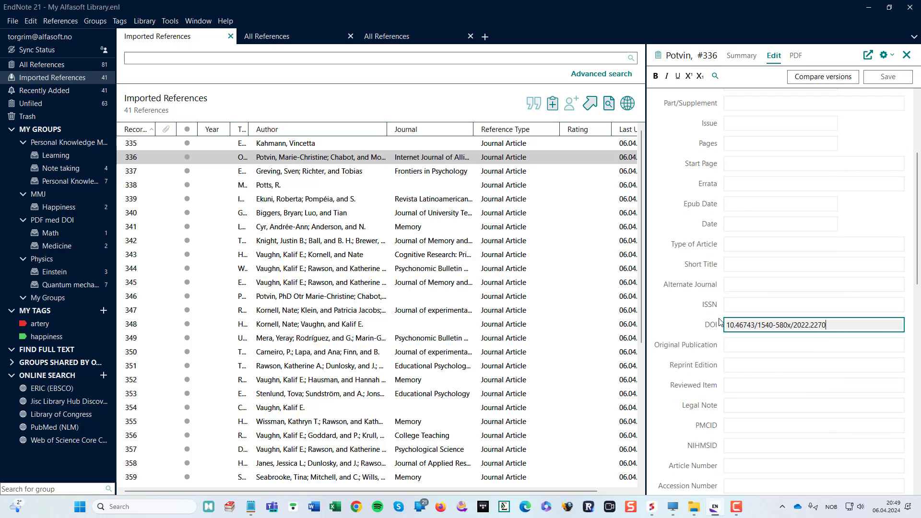
scroll(710, 333, "down", 13)
scroll(711, 333, "down", 4)
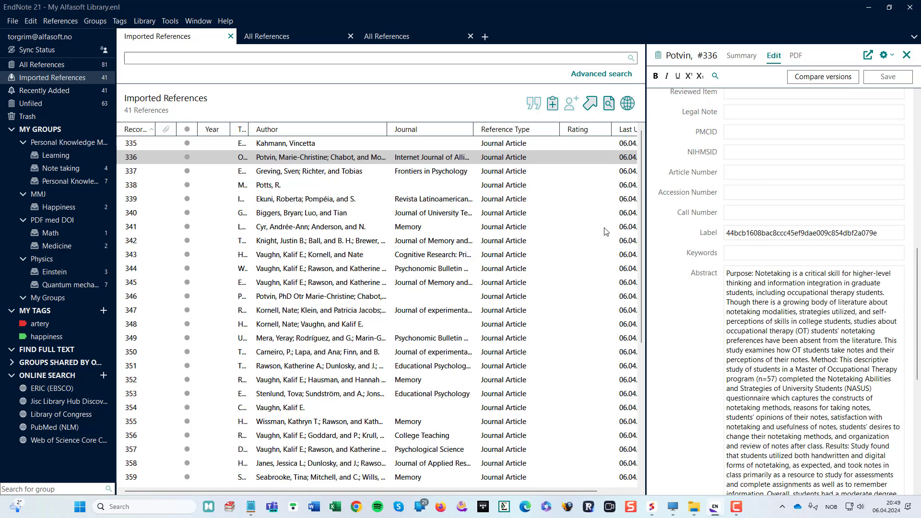
Check the fields of imported reference 335, including its Volume, Pages, Label and Abstract.
left_click(429, 145)
scroll(719, 296, "down", 15)
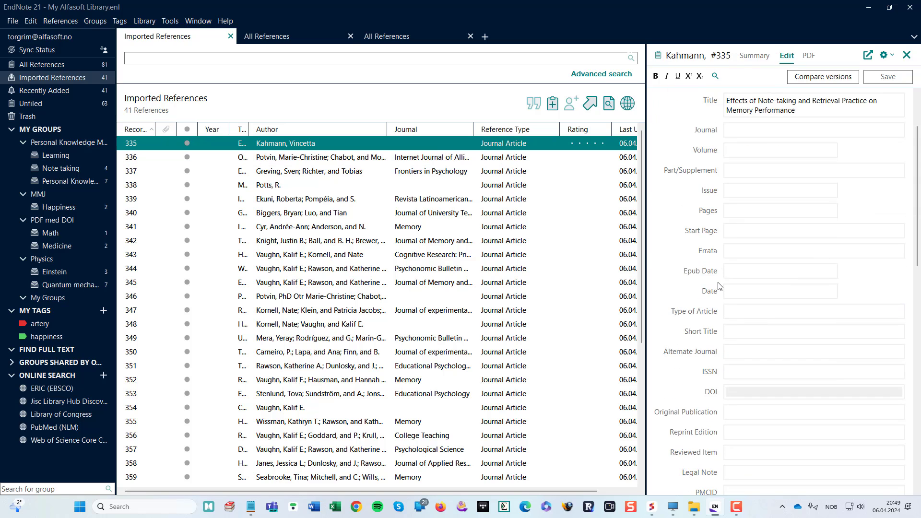
scroll(719, 297, "down", 15)
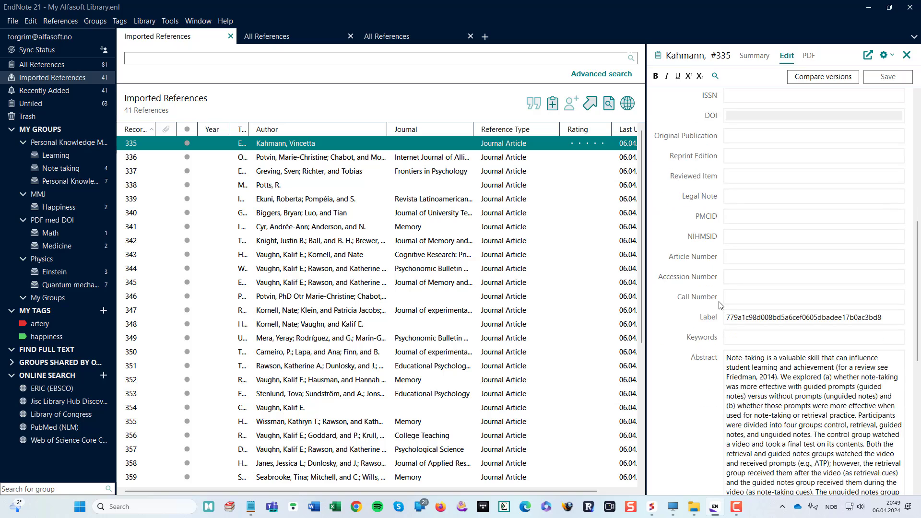
scroll(720, 305, "up", 20)
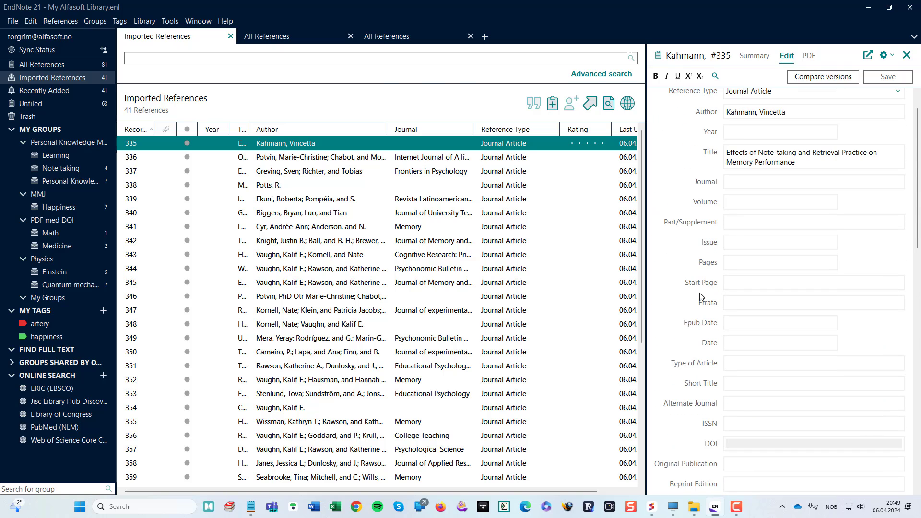
Switch to the BibTeX file in Notepad and look through its entries for one whose abstract is null.
key("alt+Tab")
key("alt+Tab")
key("alt+Tab")
key("alt+Tab")
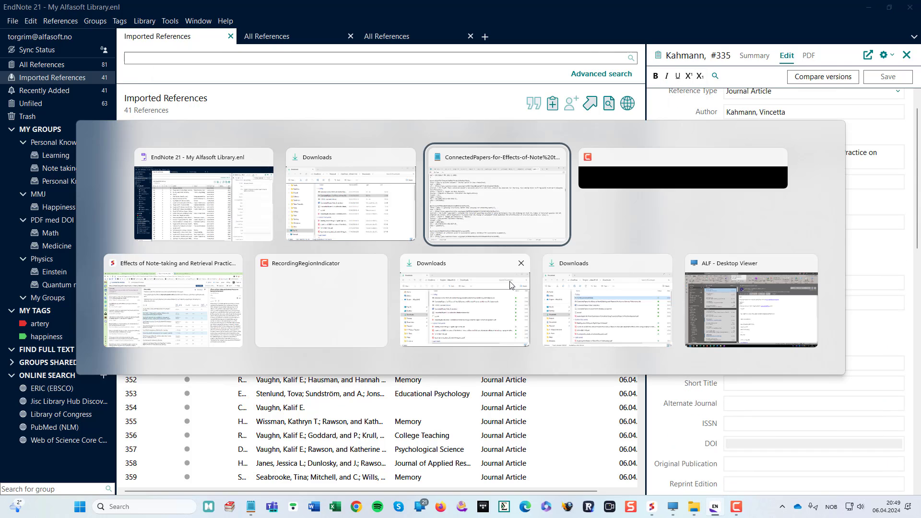
scroll(528, 287, "down", 10)
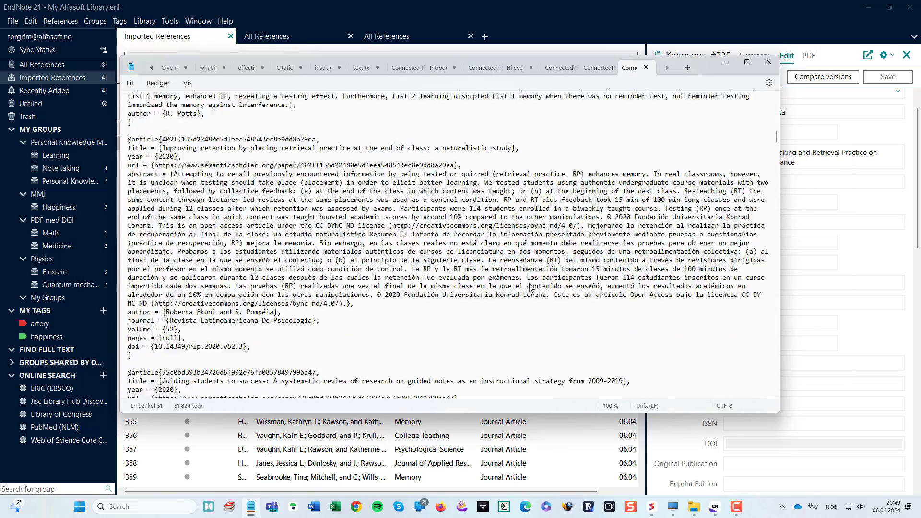
scroll(531, 287, "up", 8)
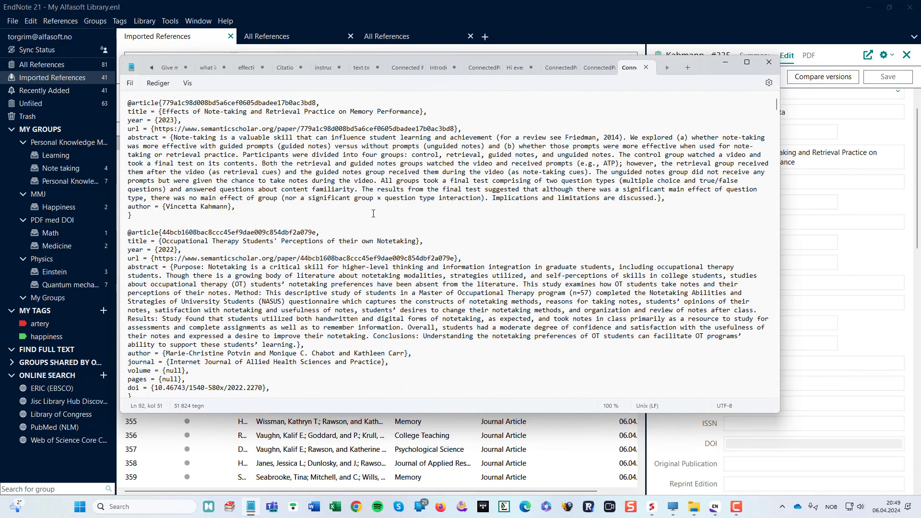
scroll(373, 213, "down", 10)
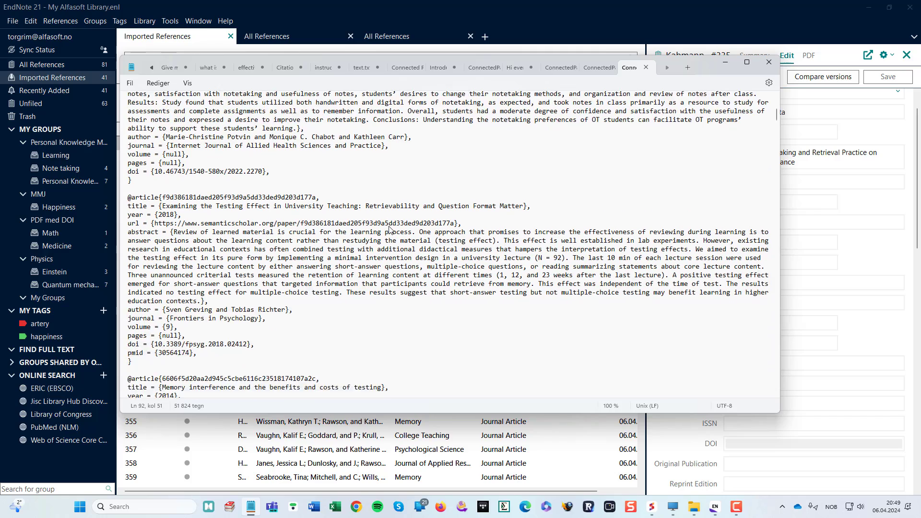
scroll(278, 276, "down", 10)
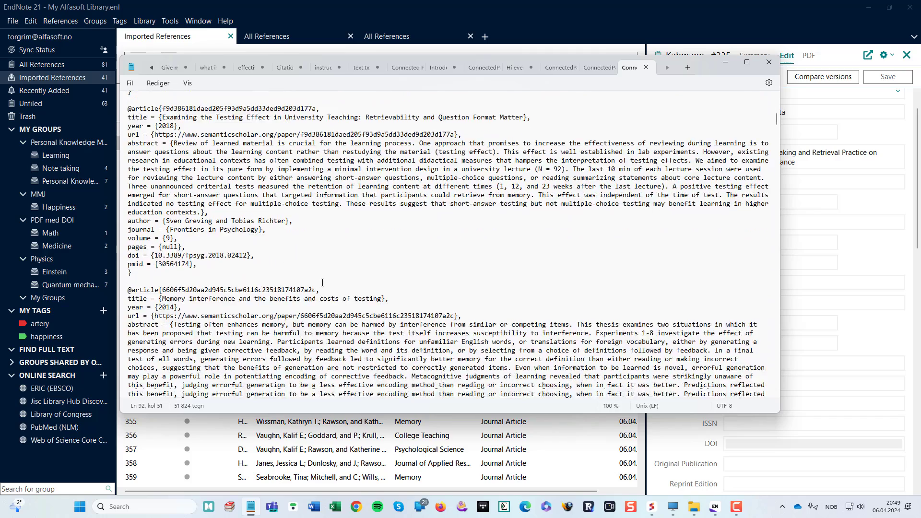
scroll(329, 286, "down", 6)
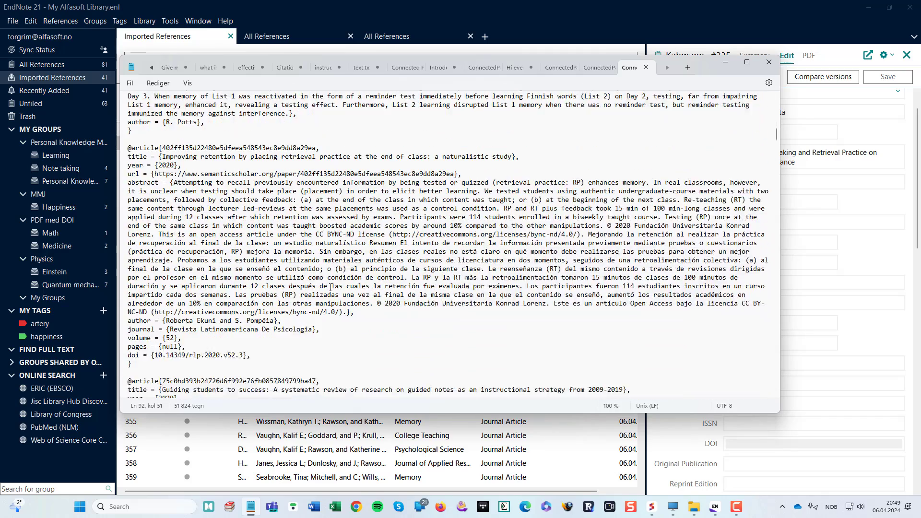
scroll(331, 290, "up", 20)
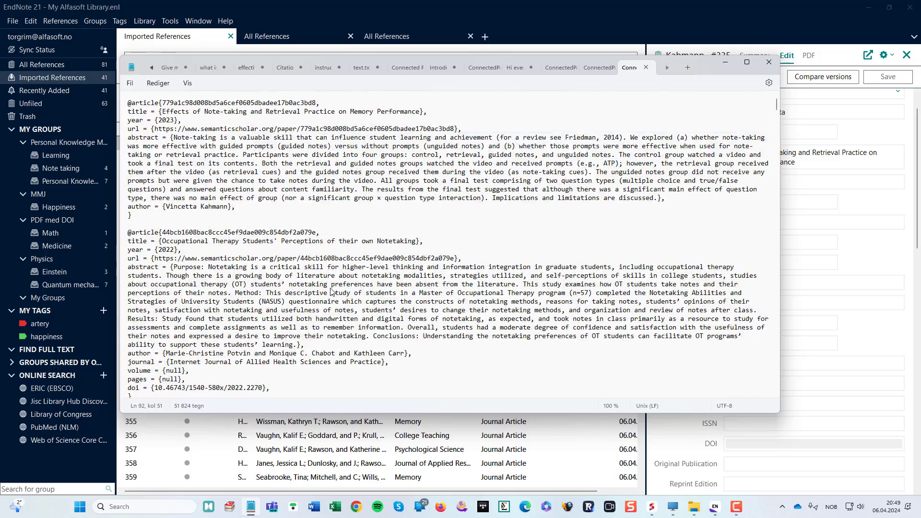
scroll(331, 291, "down", 20)
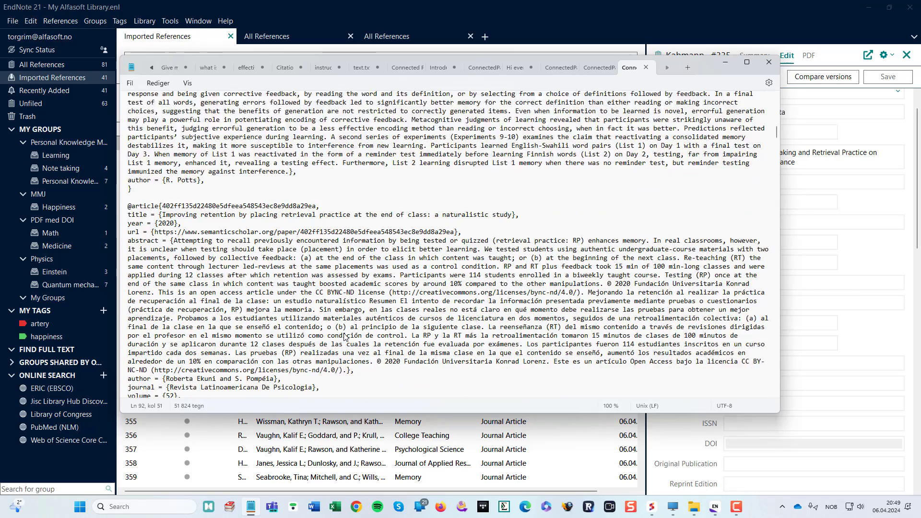
scroll(343, 336, "down", 12)
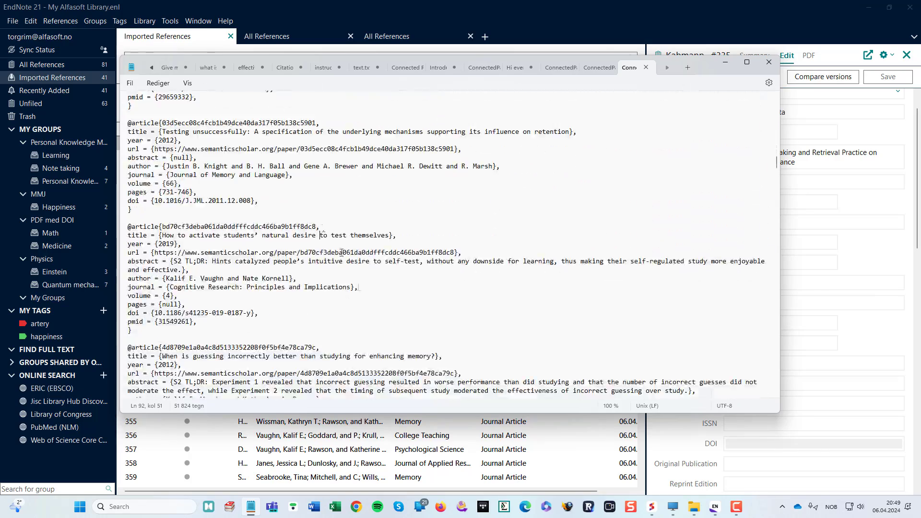
Pick "Testing unsuccessfully" from the null-abstract entry's title and search EndNote's imported references for it.
double_click(197, 159)
left_click(218, 131)
left_click_drag(247, 134, 162, 132)
key("alt+Tab")
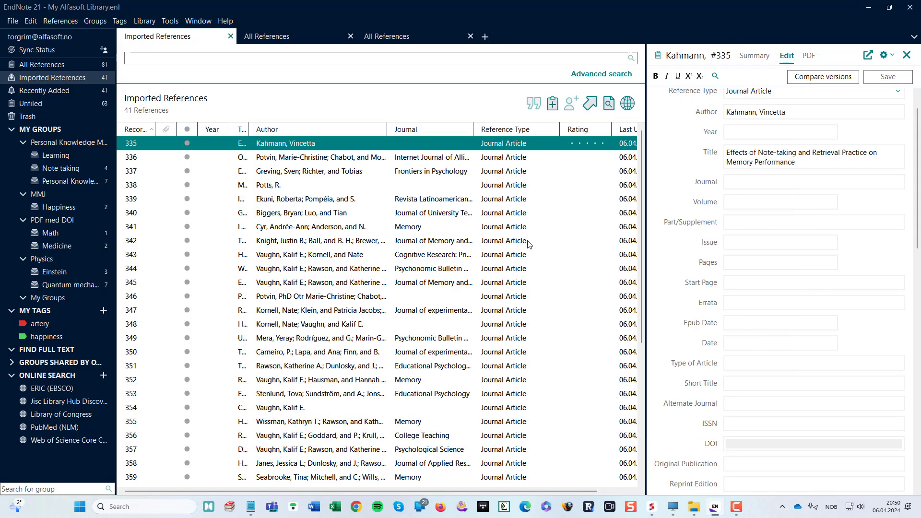
left_click(305, 59)
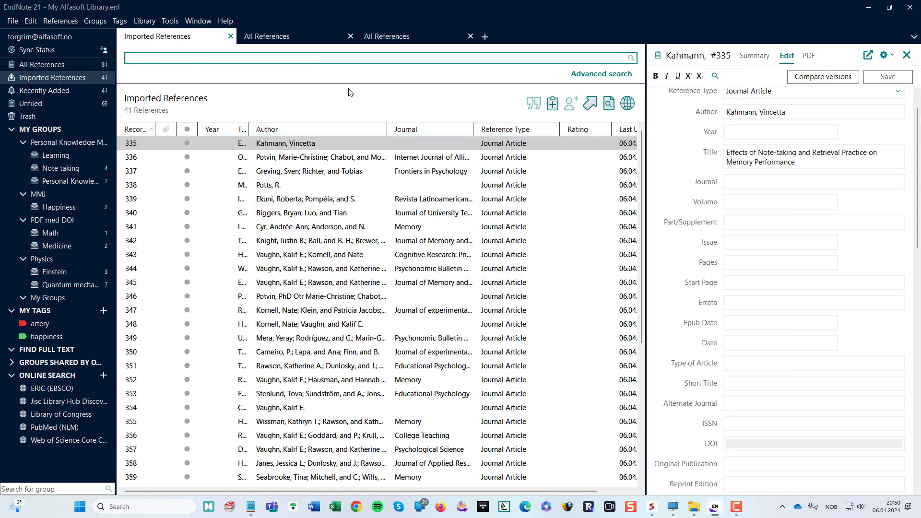
type("Testing unsuccessfully")
key("Return")
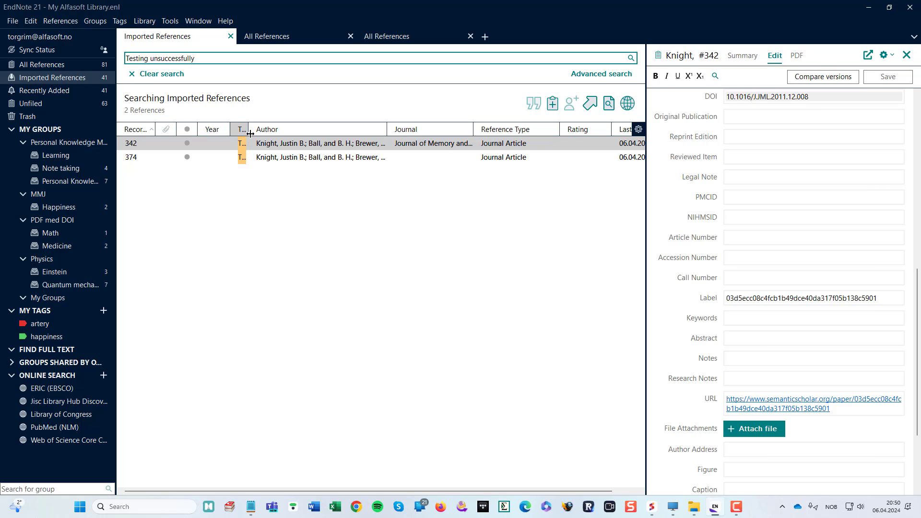
Widen the Title column of the reference list and check the Abstract field of reference 342.
left_click_drag(248, 128, 399, 127)
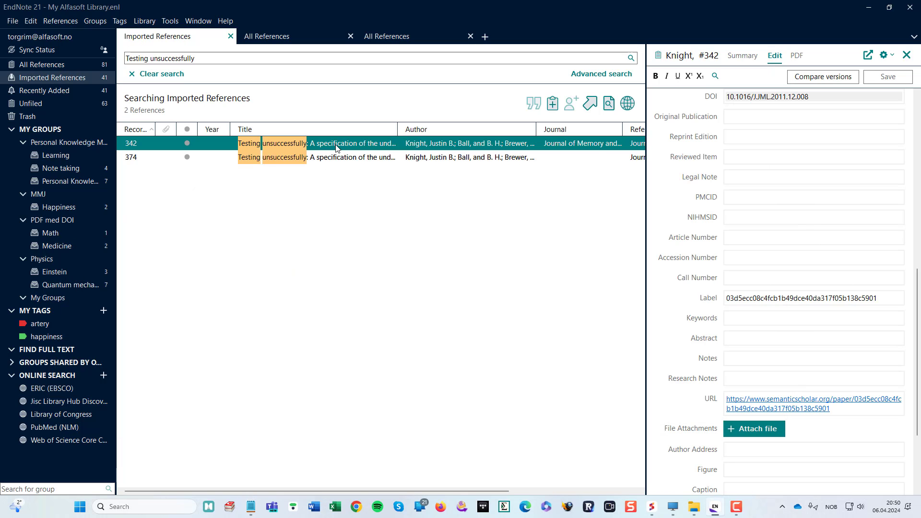
scroll(691, 281, "down", 3)
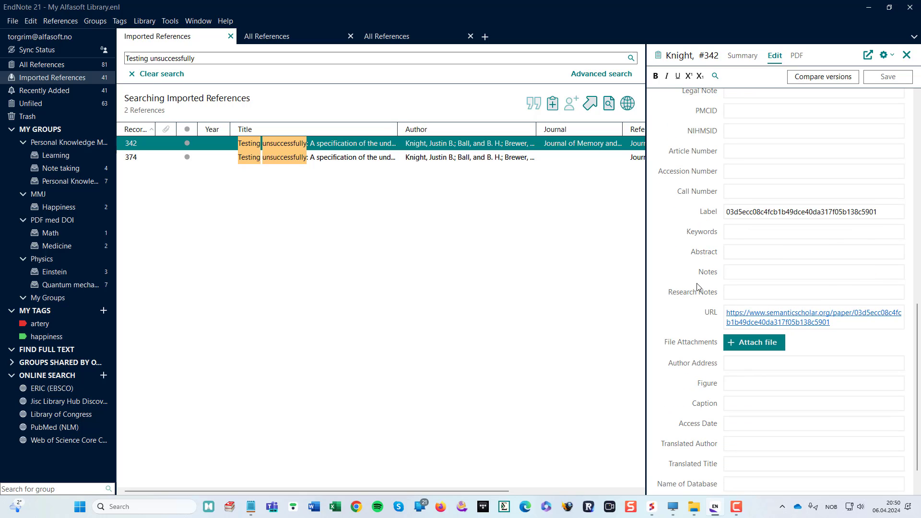
scroll(699, 287, "down", 1)
scroll(698, 286, "up", 2)
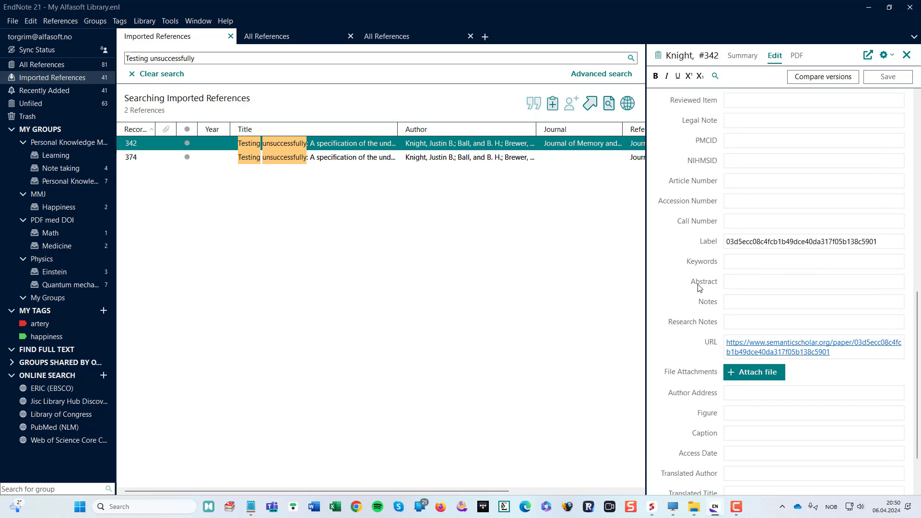
Check the abstract, title and other fields of matching reference 374, and return to the full list of references.
left_click(348, 162)
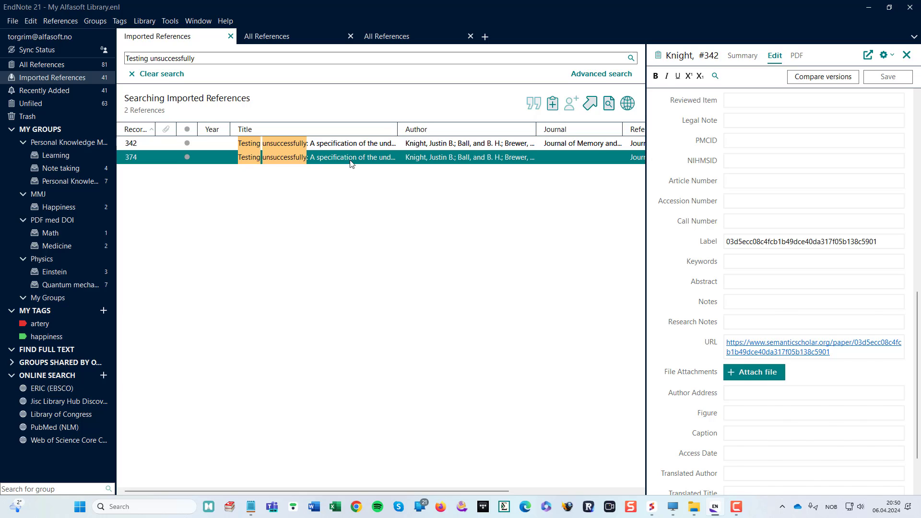
scroll(706, 283, "down", 1)
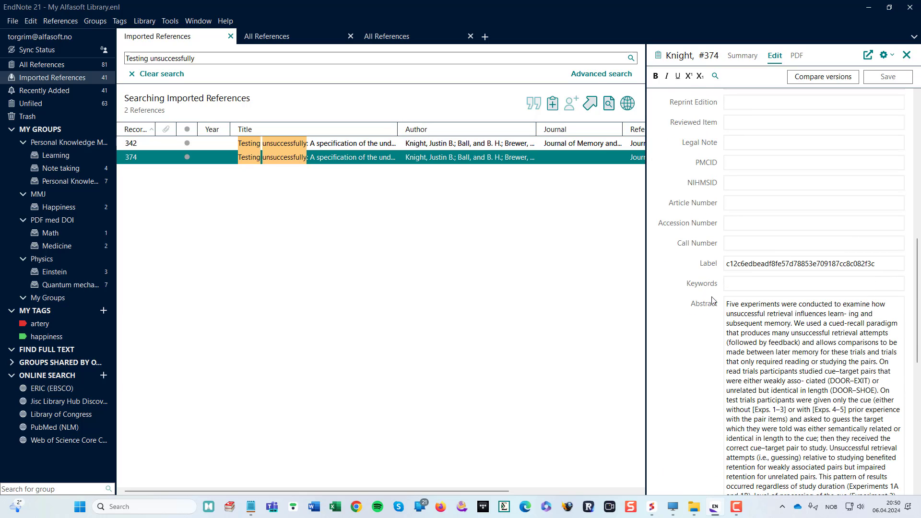
scroll(751, 350, "down", 4)
scroll(751, 350, "up", 8)
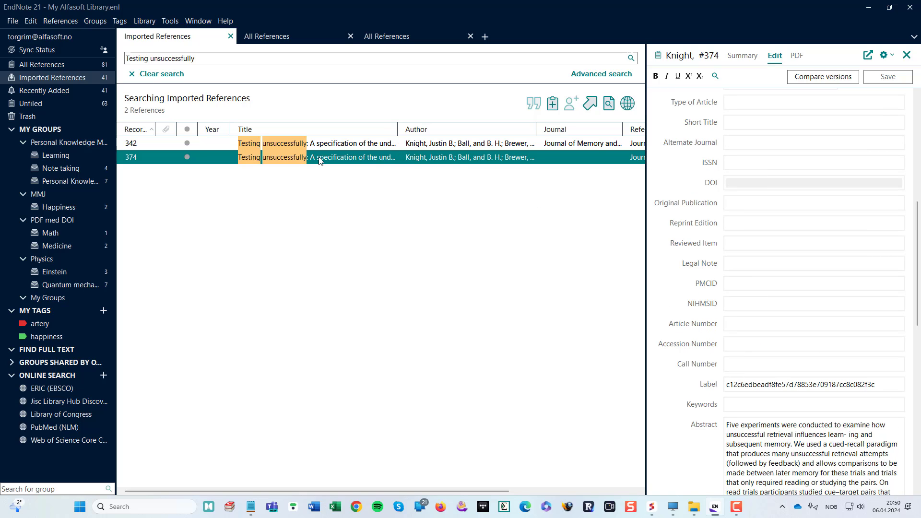
scroll(719, 238, "up", 6)
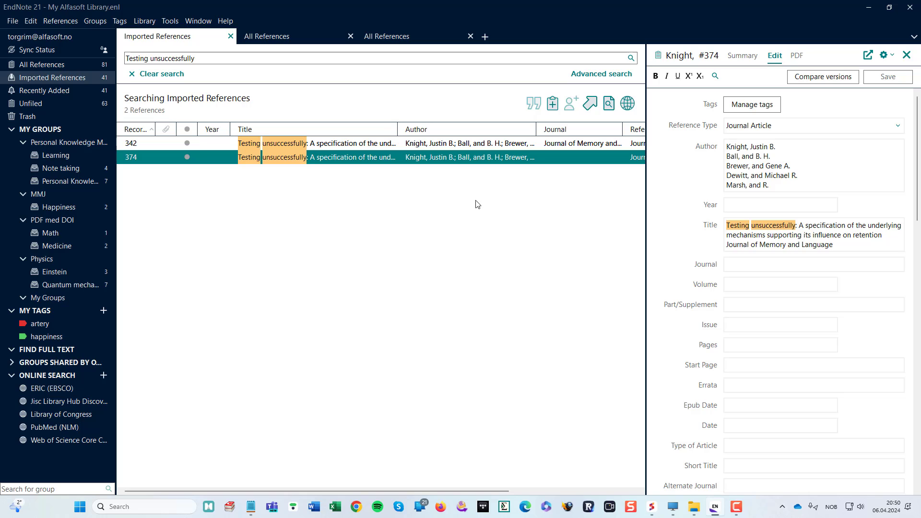
left_click(49, 79)
left_click(48, 65)
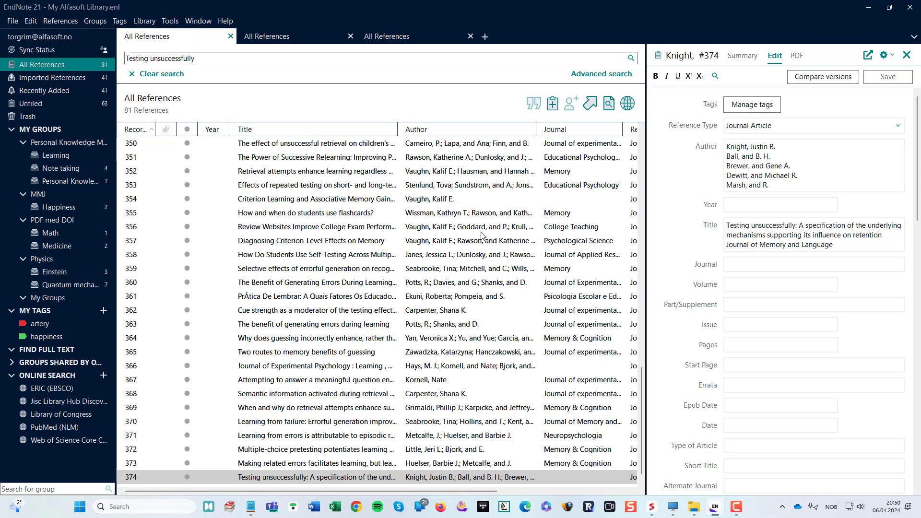
Switch to the BibTeX file in Notepad, highlight the "How to activate students' natural desire to test themselves" entry, and return to EndNote.
key("alt+Tab")
left_click(405, 236)
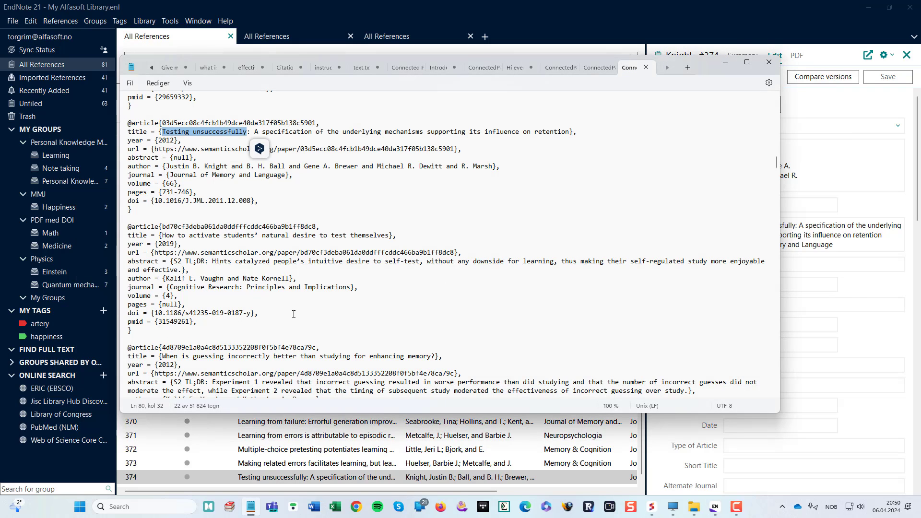
left_click_drag(213, 325, 126, 226)
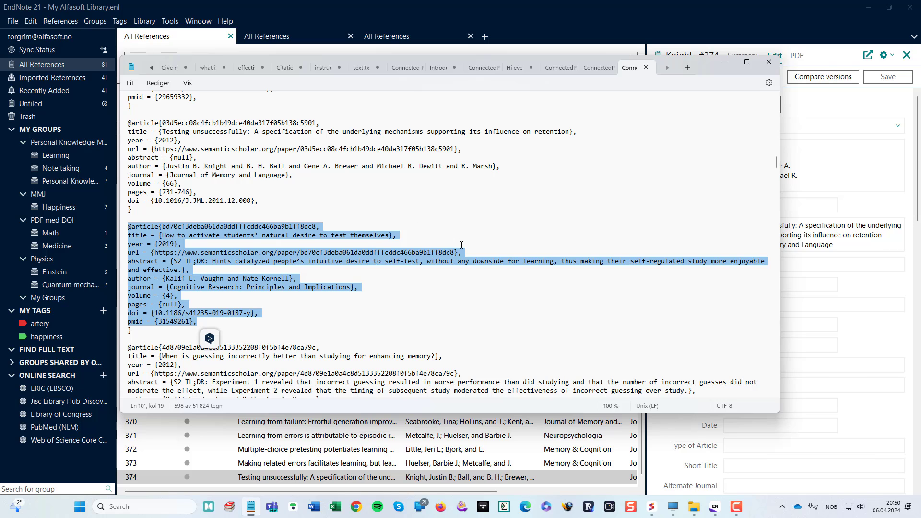
key("alt+Tab")
key("alt+Tab")
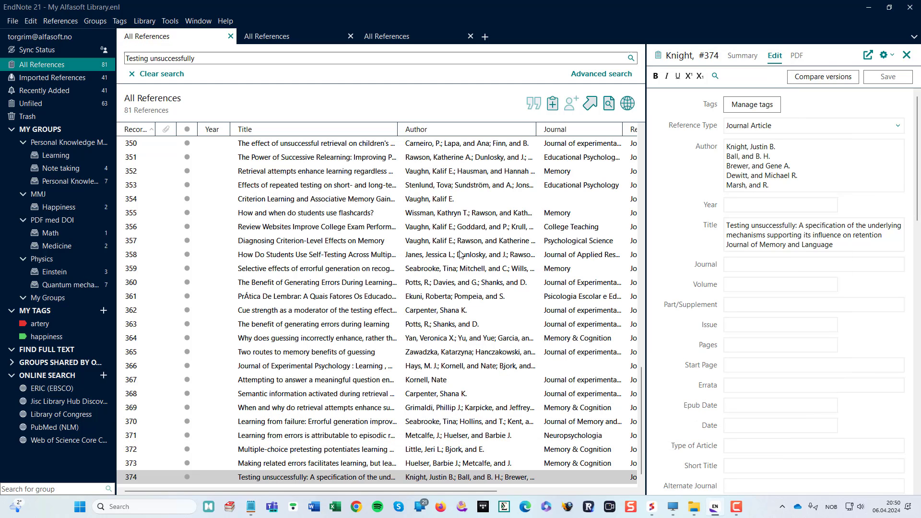
Open the "BibTex Connected Papers" import filter for editing, view its Save As option, close the filter without saving, and select reference 353.
left_click(170, 21)
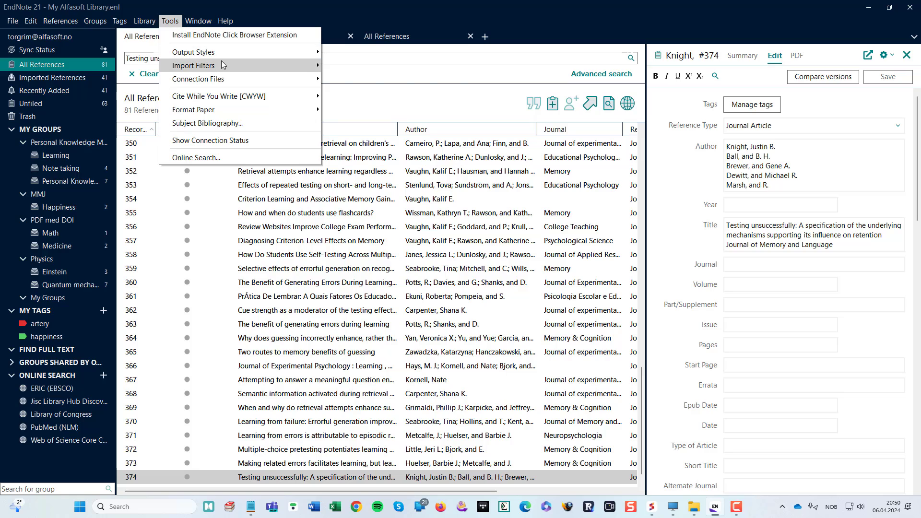
mouse_move(222, 64)
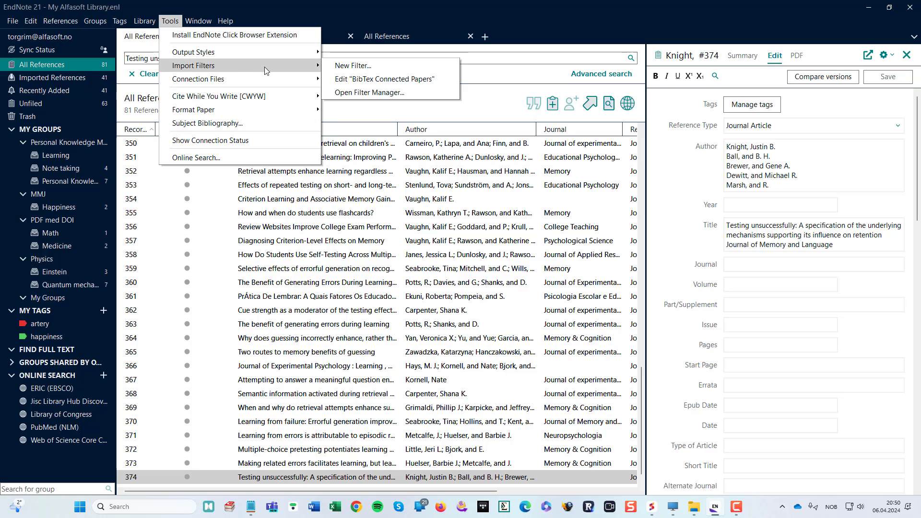
left_click(389, 79)
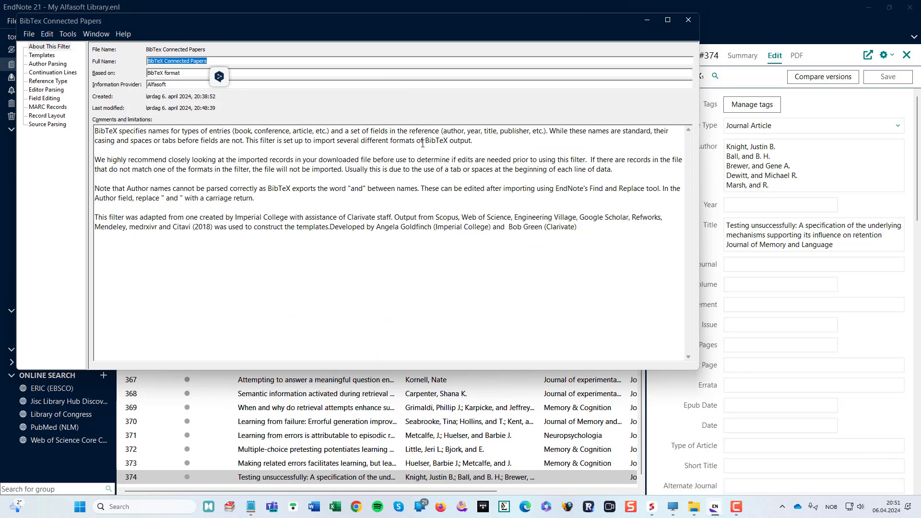
left_click(29, 34)
left_click(49, 137)
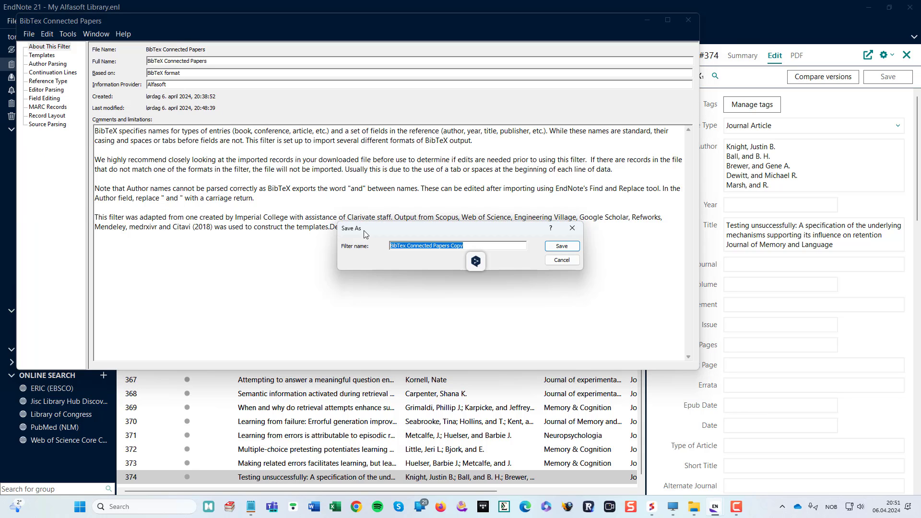
left_click(567, 262)
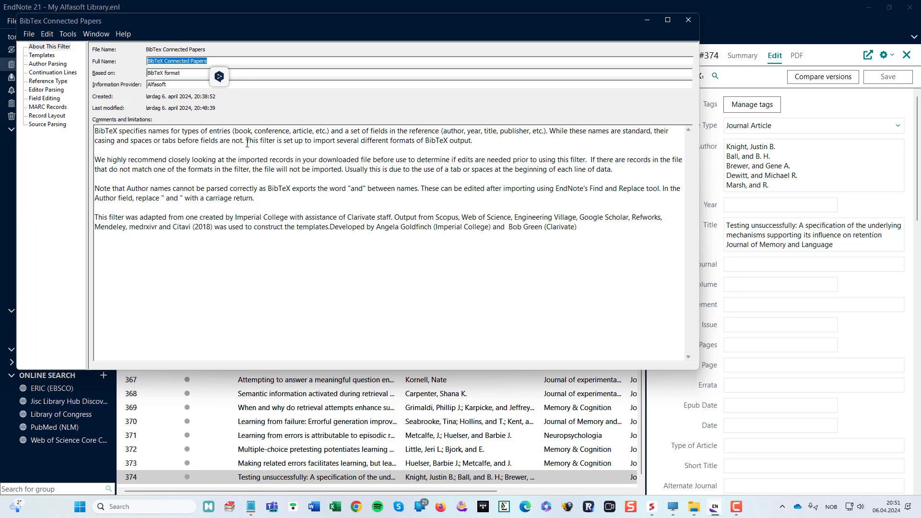
left_click(29, 34)
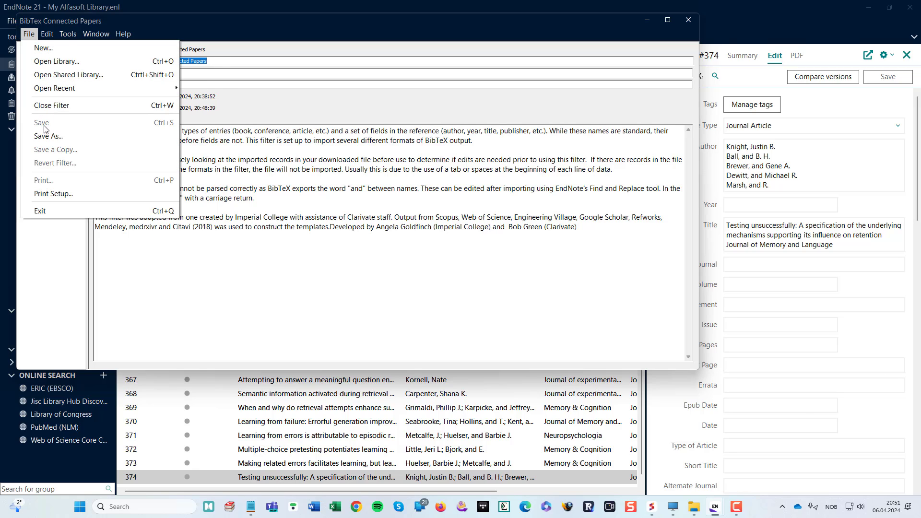
key("Escape")
left_click_drag(577, 22, 600, 70)
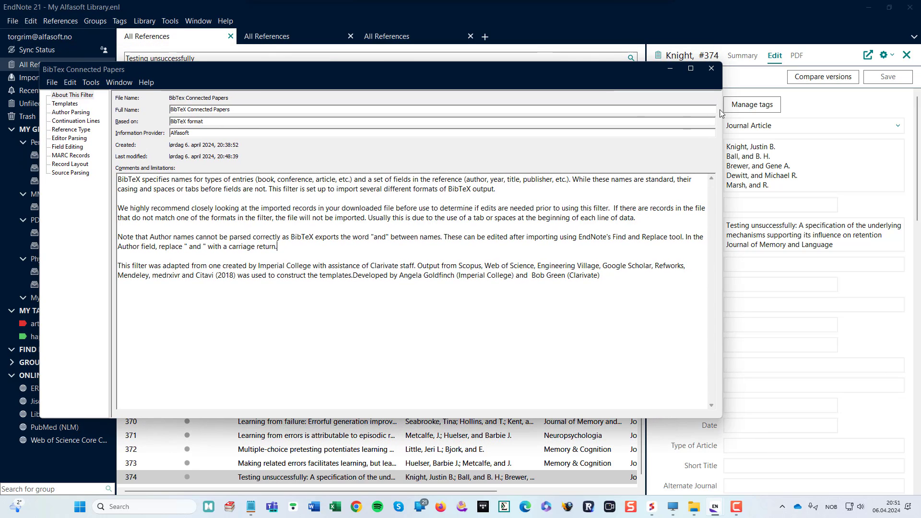
left_click(710, 68)
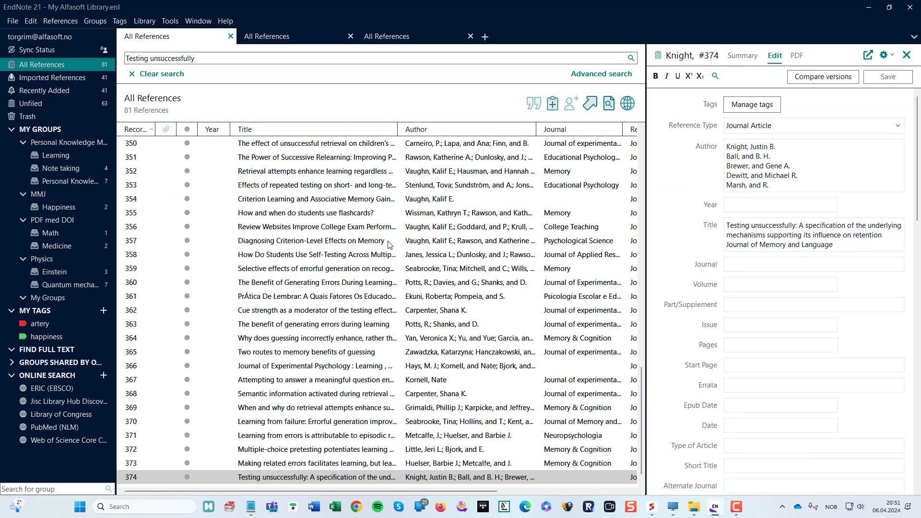
left_click(381, 186)
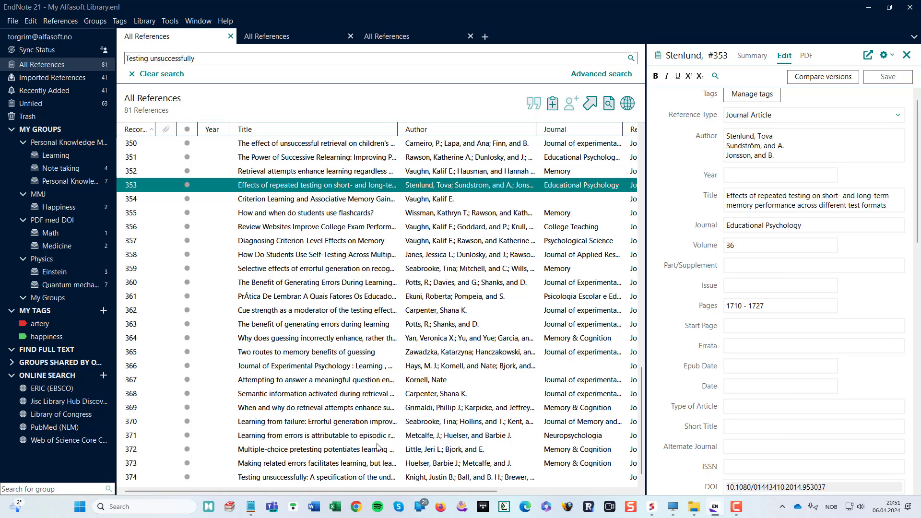
Switch to the web browser, search for "endnote import filters" and open EndNote's Import filters download page.
left_click(651, 506)
left_click(515, 7)
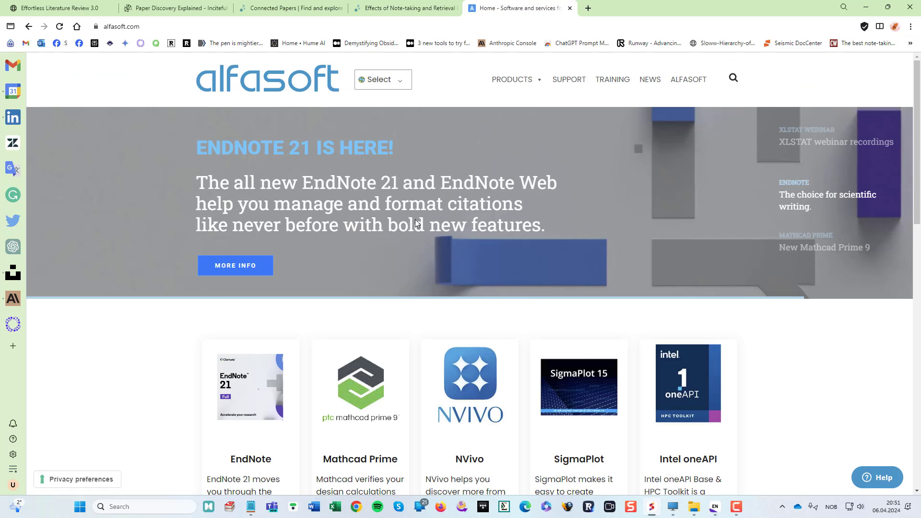
left_click(229, 31)
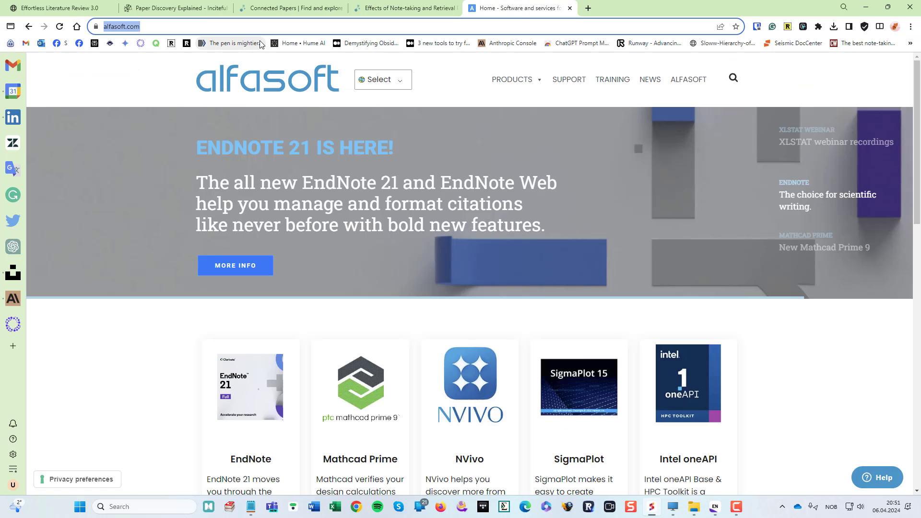
type("endnote")
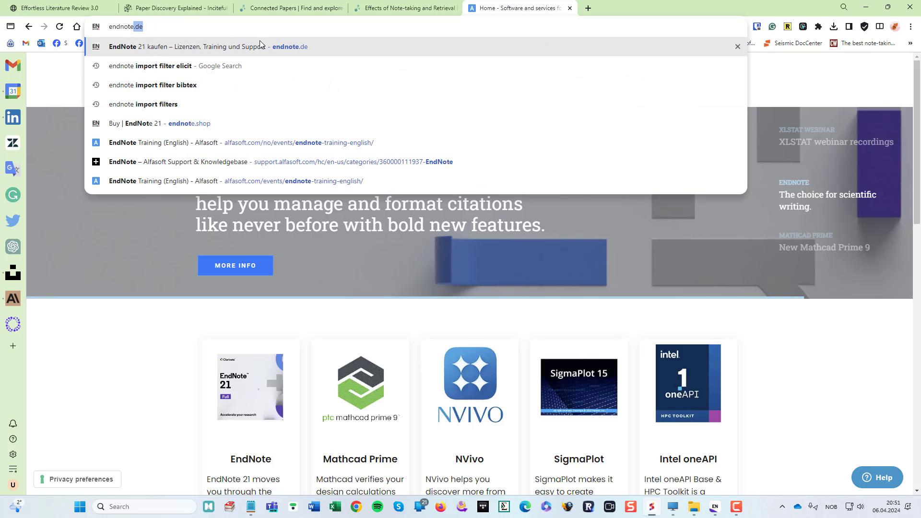
type(" import filters")
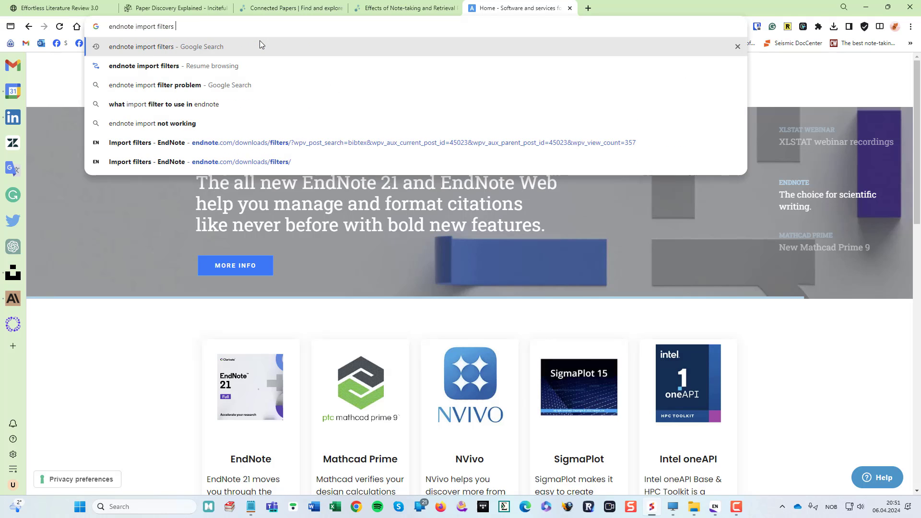
key("Return")
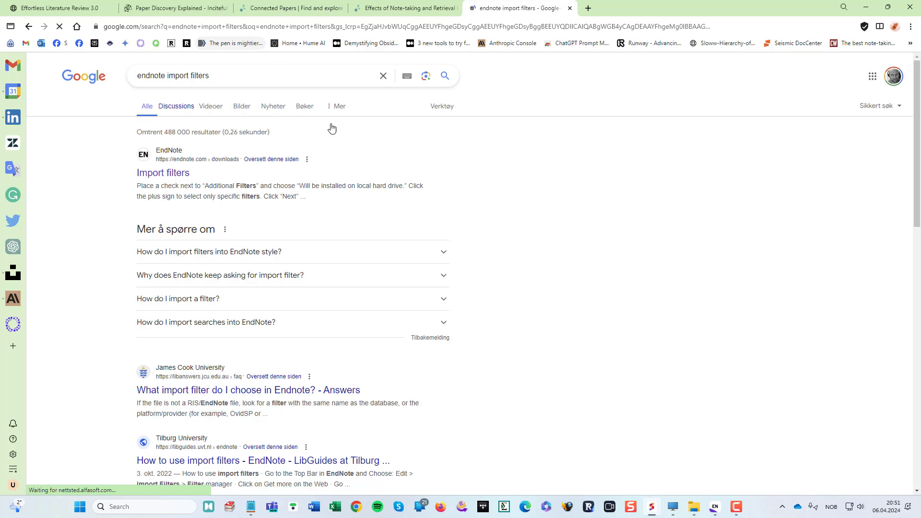
left_click(179, 174)
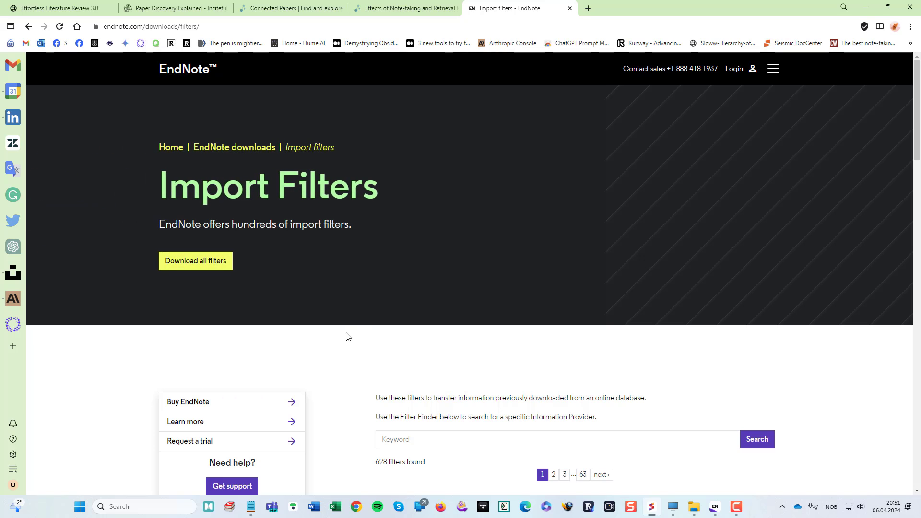
Look over the import filters page and search its Filter Finder for "bibtex".
scroll(353, 343, "down", 4)
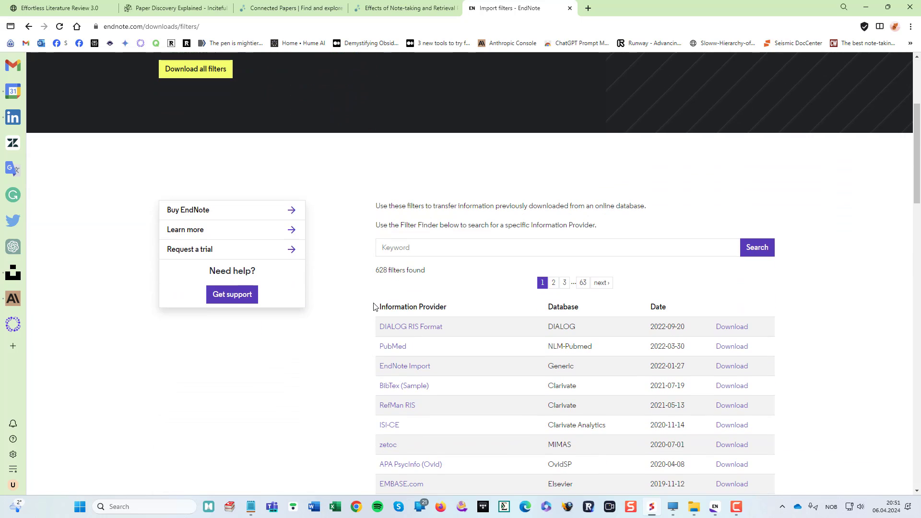
scroll(374, 307, "up", 3)
scroll(360, 326, "down", 1)
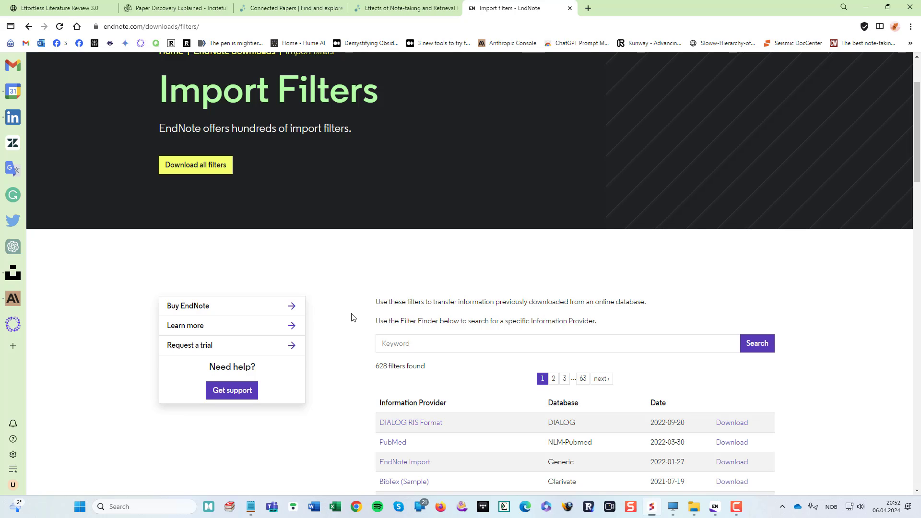
scroll(376, 310, "down", 4)
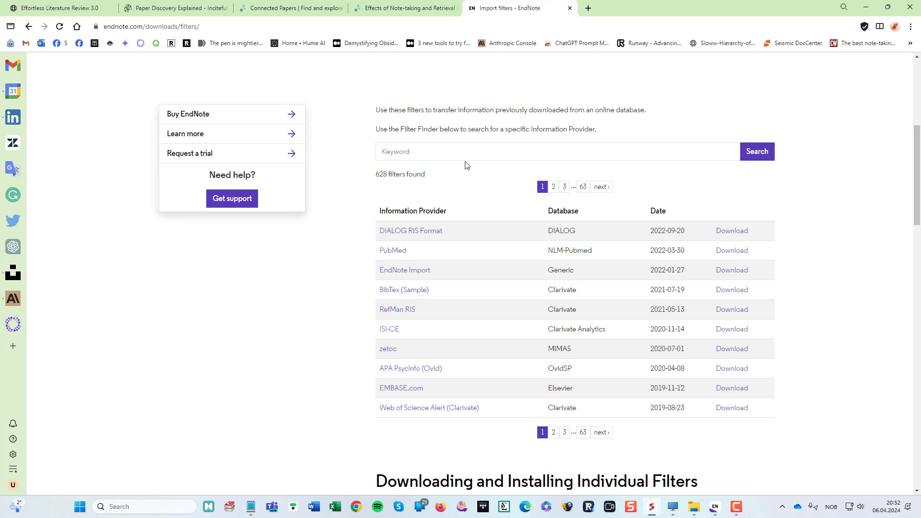
left_click(455, 148)
type("bibtex")
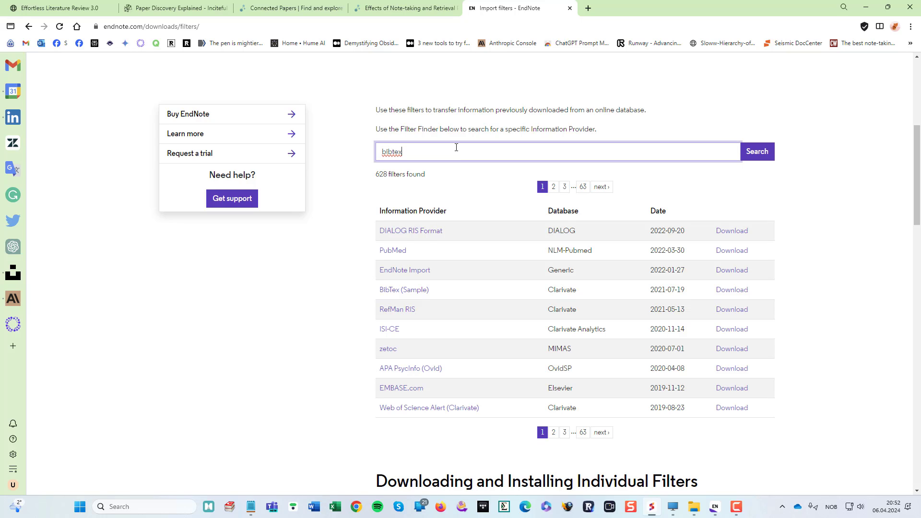
key("Return")
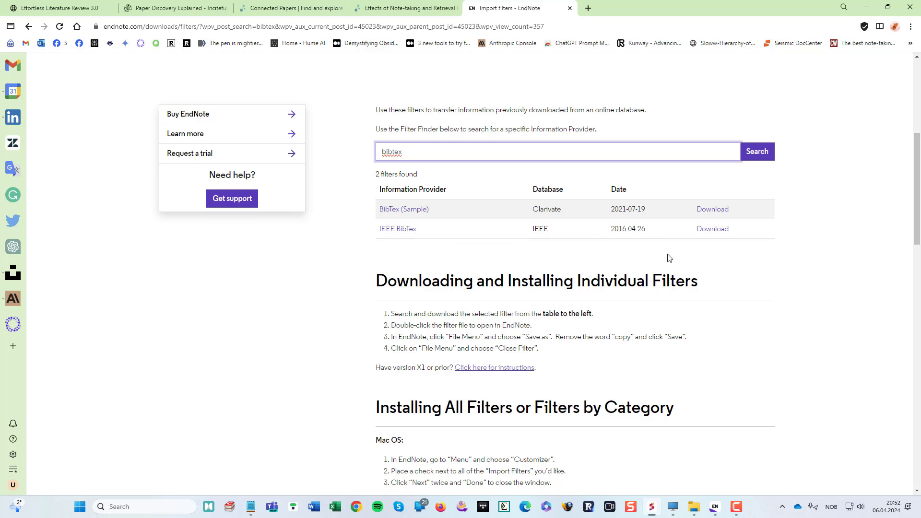
Download the IEEE BibTex filter, open it in EndNote, save it under the name "IEEE BibTeX", and close it.
left_click(712, 229)
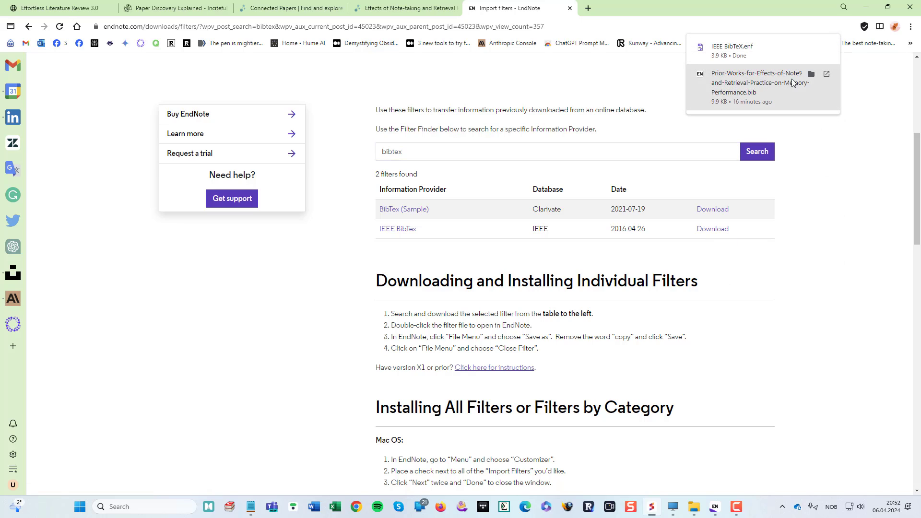
left_click(784, 61)
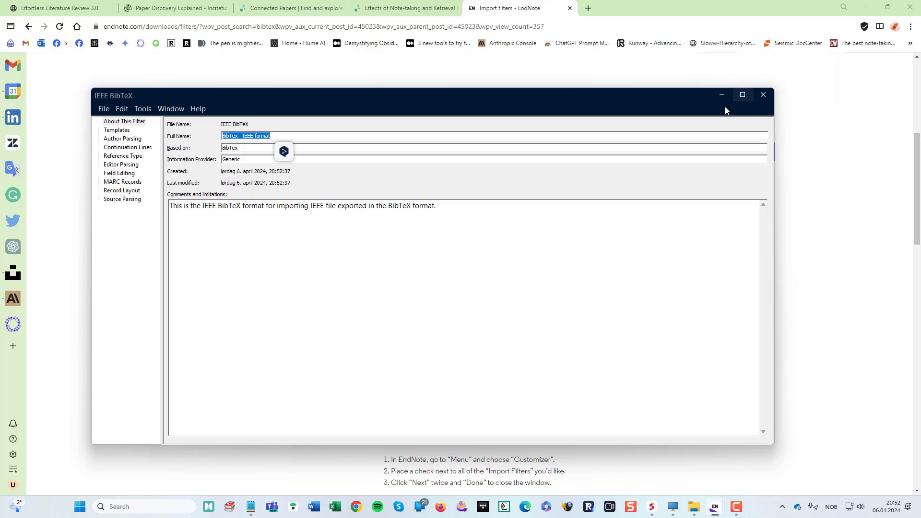
left_click(101, 110)
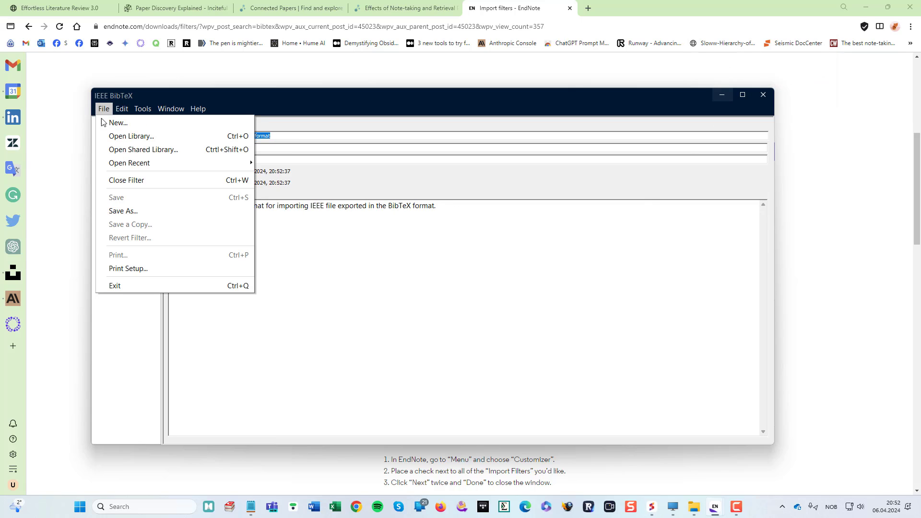
left_click(116, 211)
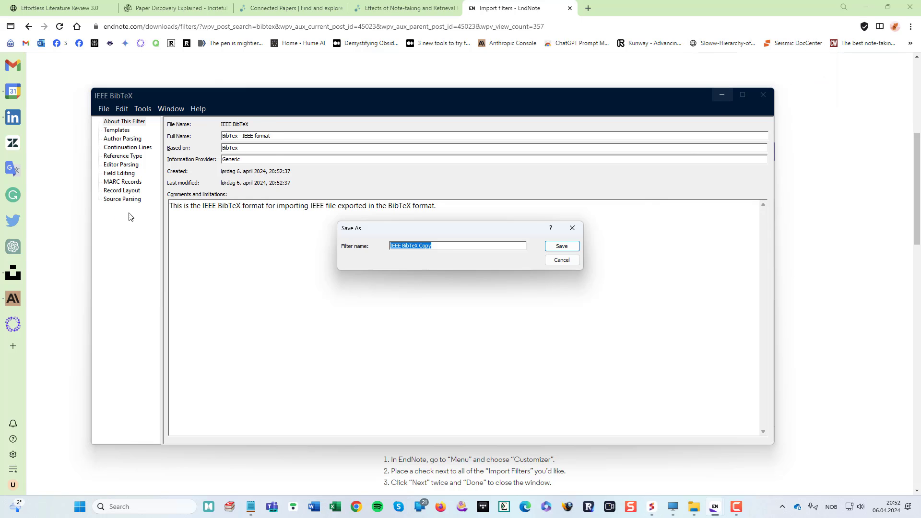
left_click(415, 245)
left_click(562, 246)
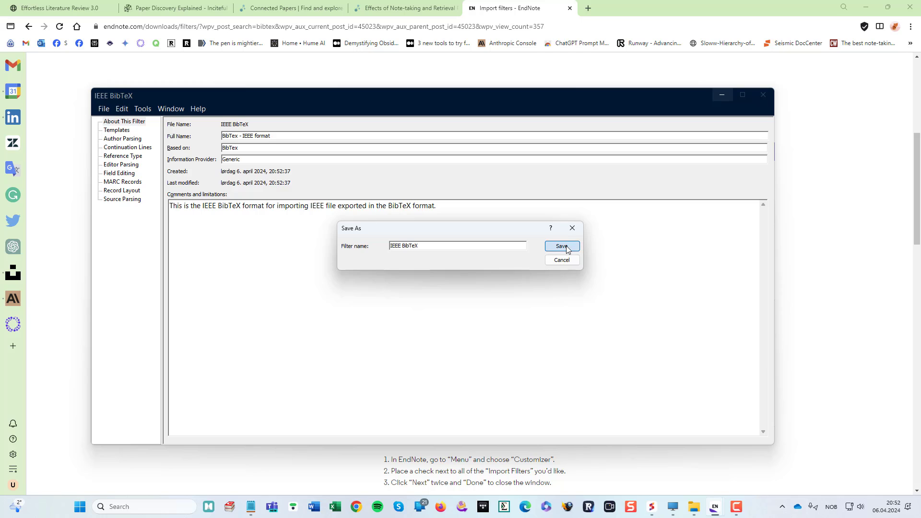
left_click(762, 98)
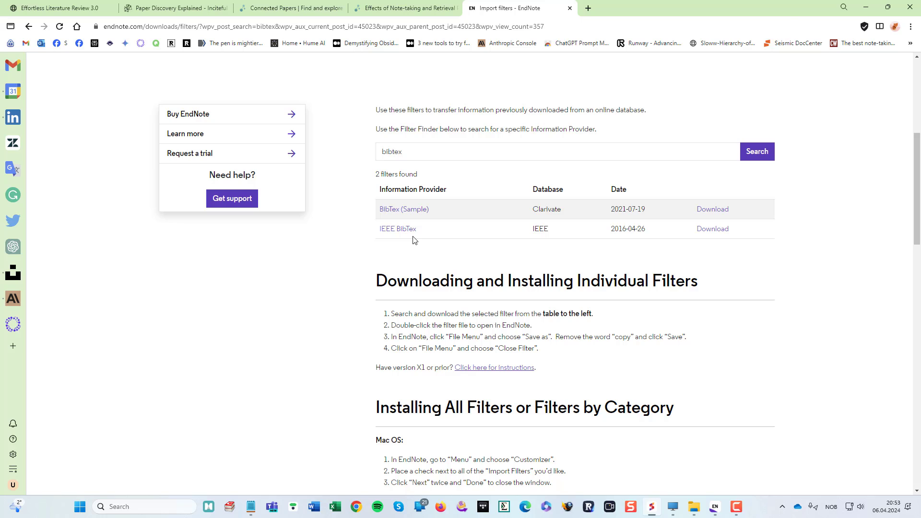
Search the web for "endnote import filters bibtex" and look through the results for other sources of filters.
key("ctrl+l")
type("endnot")
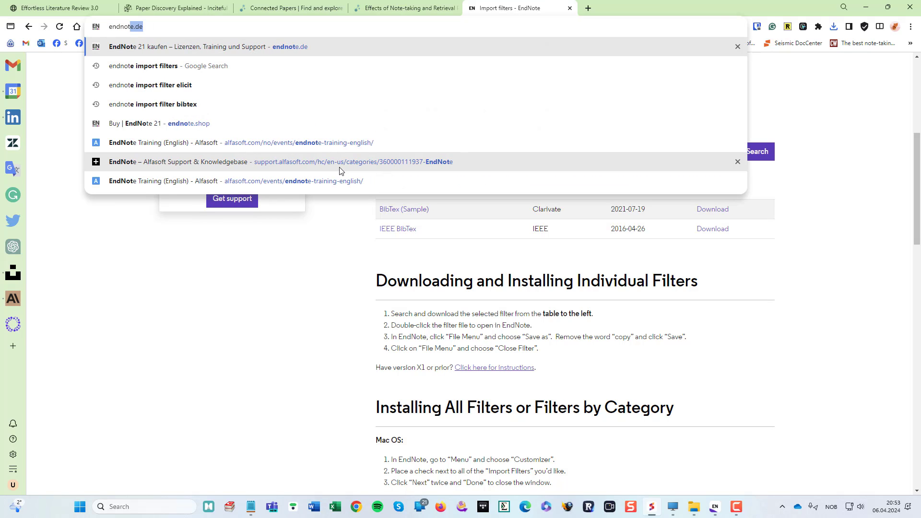
type("e import filters ")
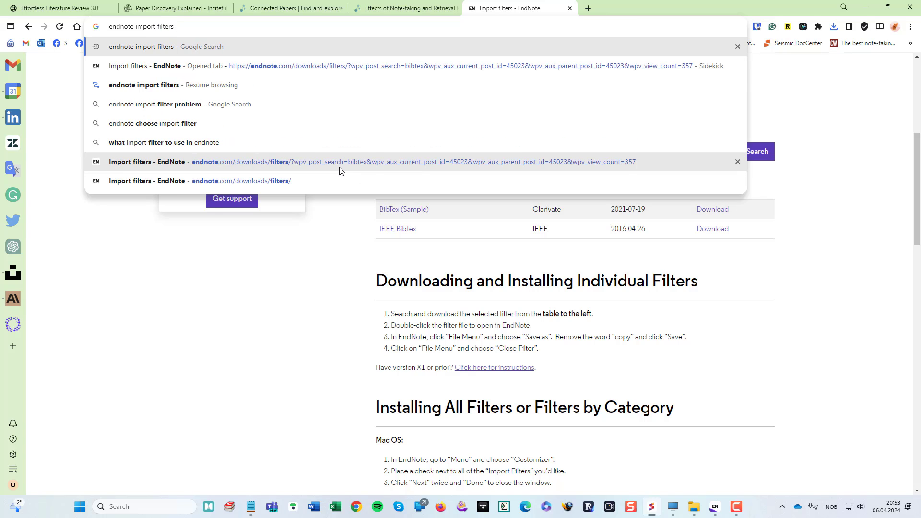
type("bibtex")
key("Return")
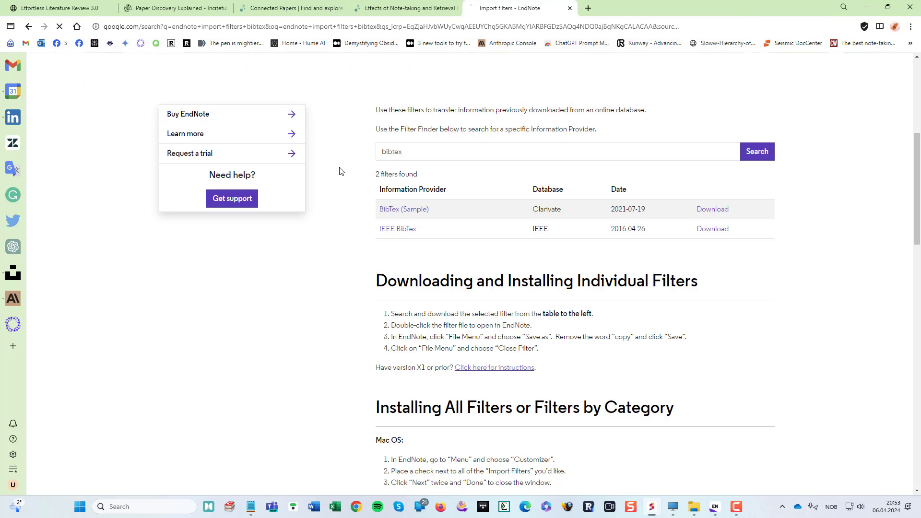
scroll(123, 245, "down", 4)
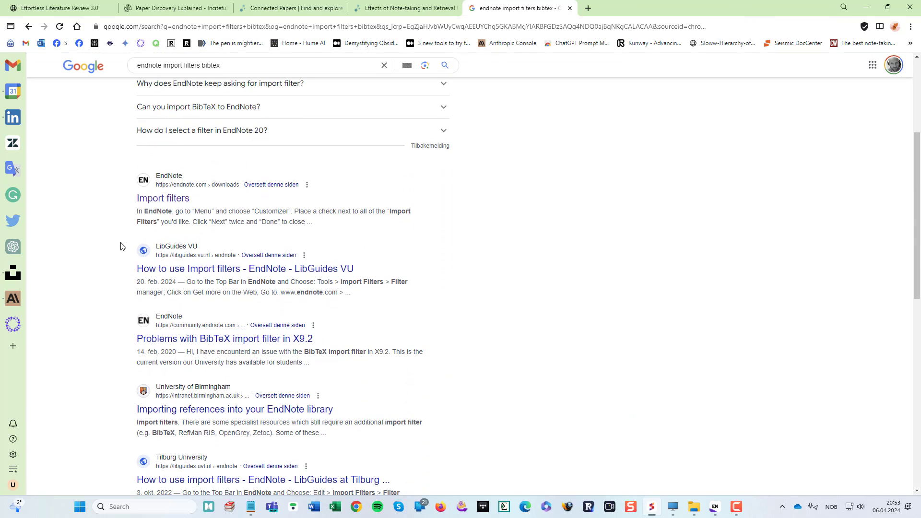
scroll(121, 246, "down", 3)
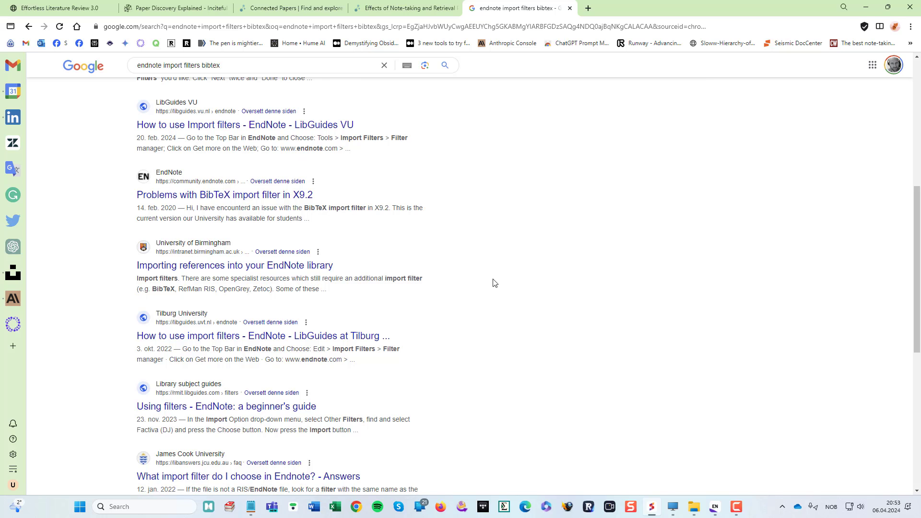
scroll(493, 283, "down", 3)
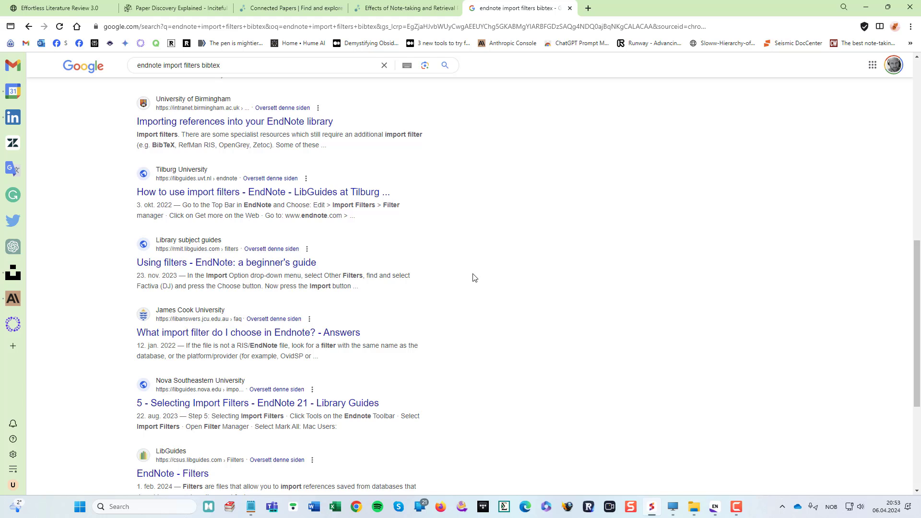
Look through the remaining web search results for sources of EndNote BibTeX import filters and close the results tab.
scroll(467, 276, "down", 3)
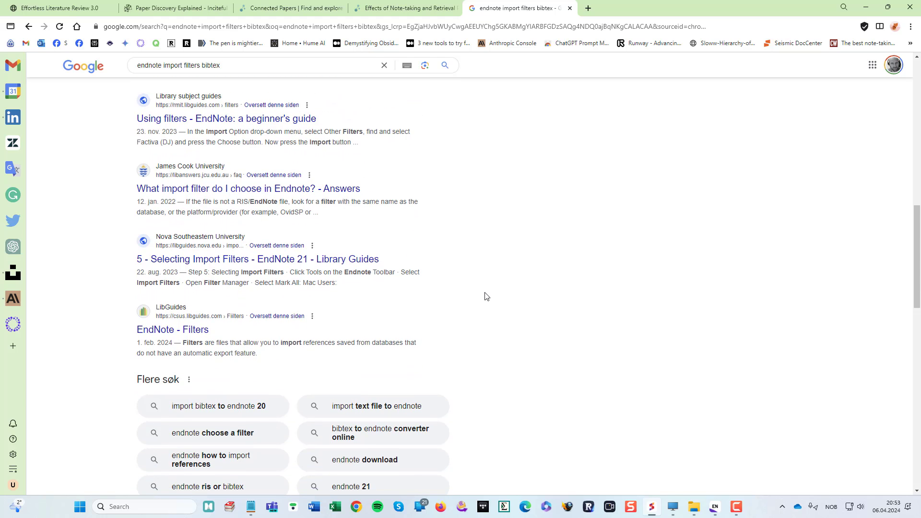
scroll(483, 268, "down", 8)
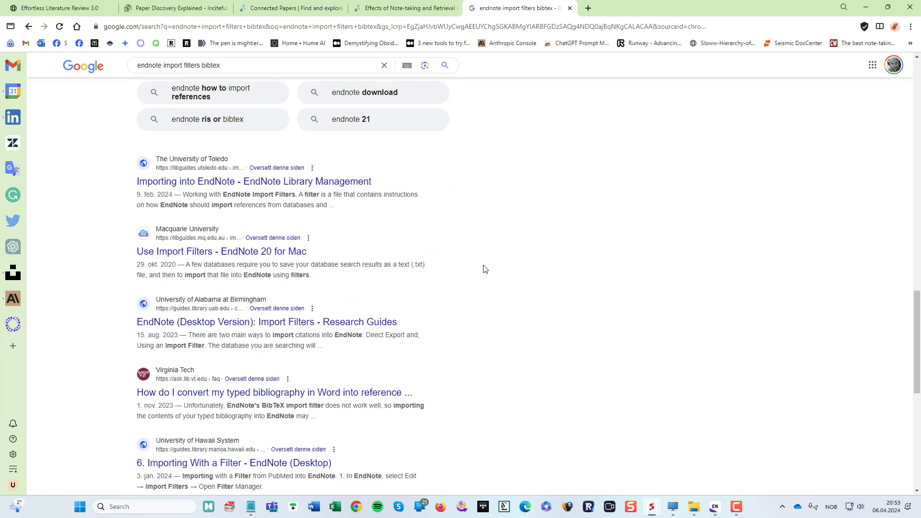
scroll(484, 268, "down", 2)
scroll(483, 269, "down", 5)
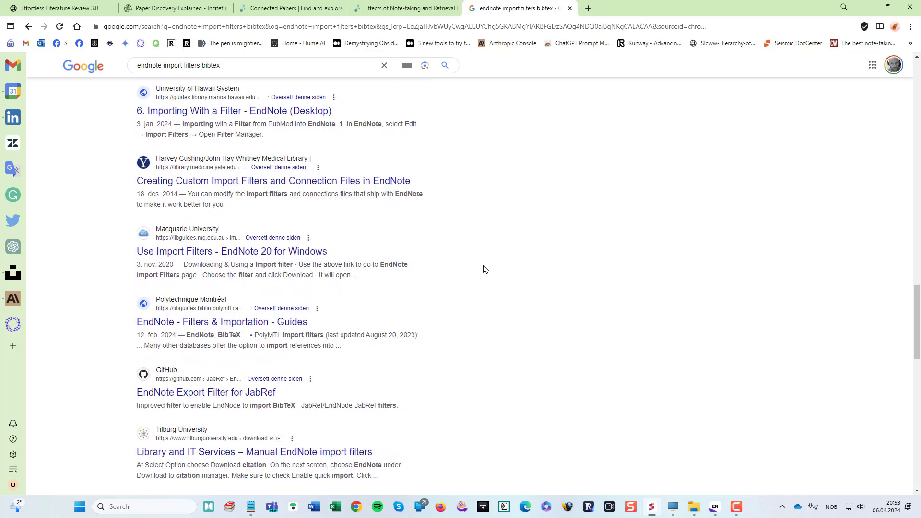
scroll(483, 269, "up", 2)
scroll(483, 269, "up", 20)
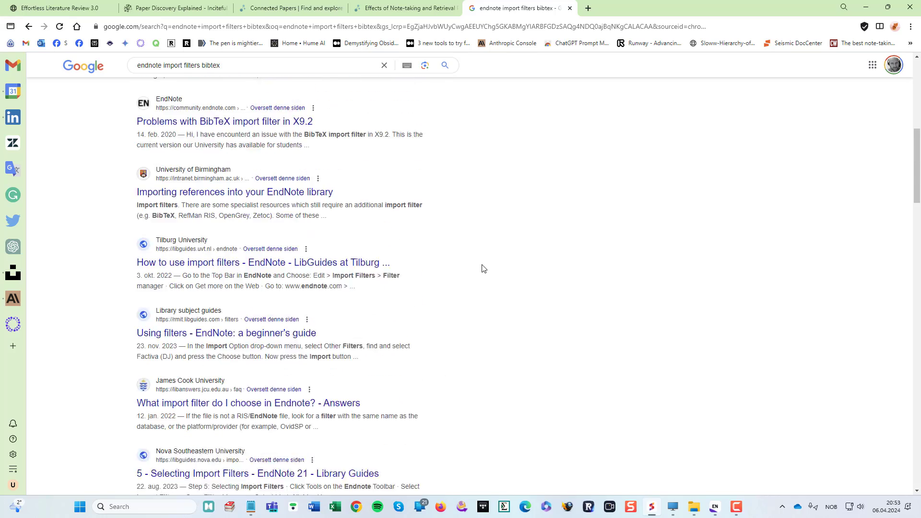
left_click(570, 8)
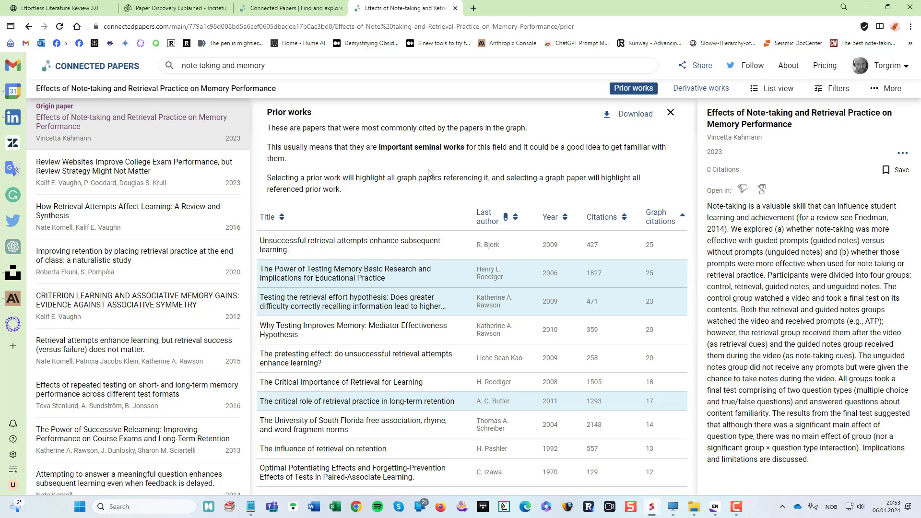
Look up "citation" in a new browser tab and open the Citation Tree graph for 10.1038/ncomms2076.
left_click(472, 9)
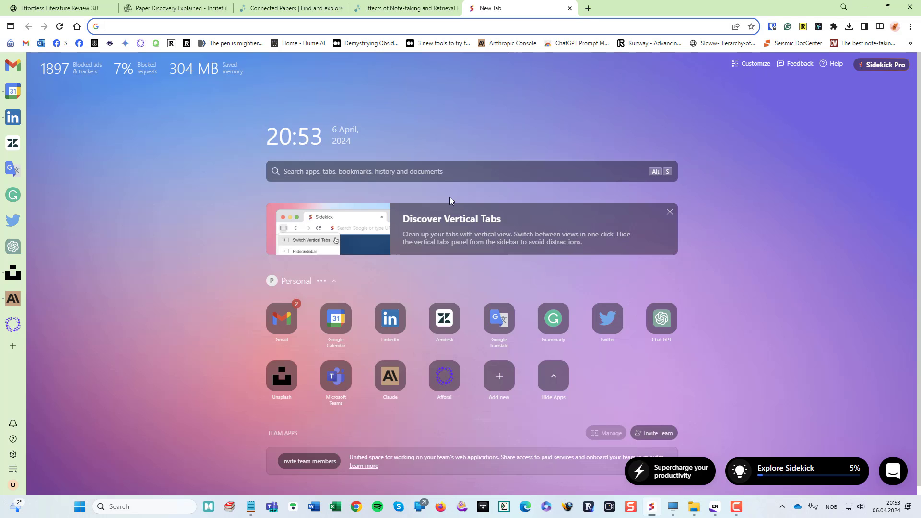
type("citation")
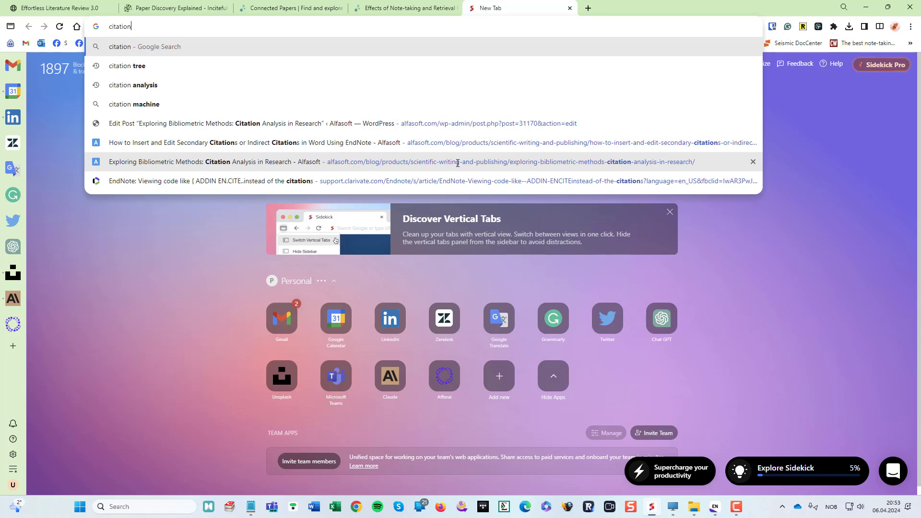
left_click(490, 407)
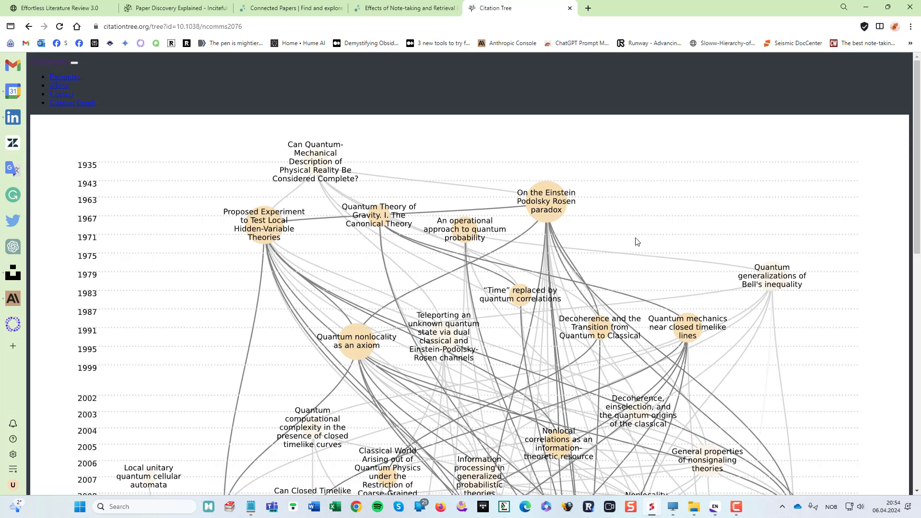
Examine the citation tree's papers across the years and the export options offered below the graph.
scroll(545, 255, "down", 11)
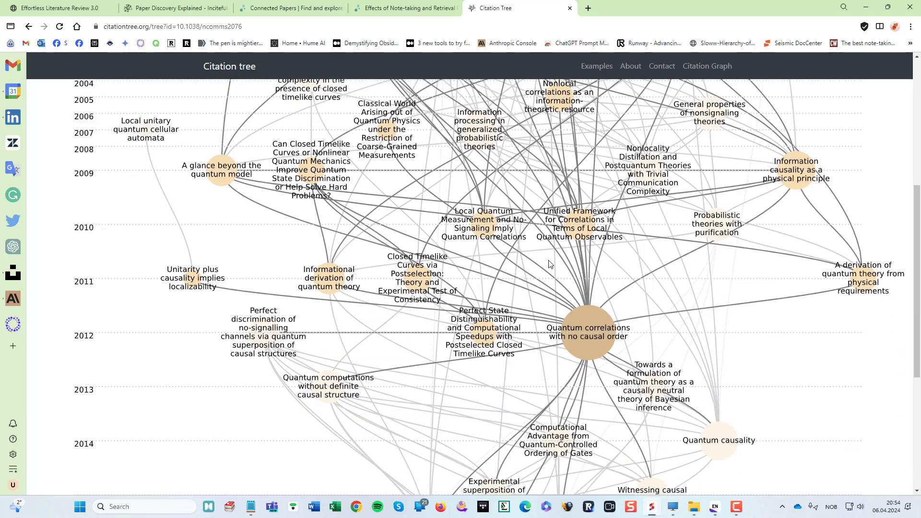
scroll(552, 265, "up", 10)
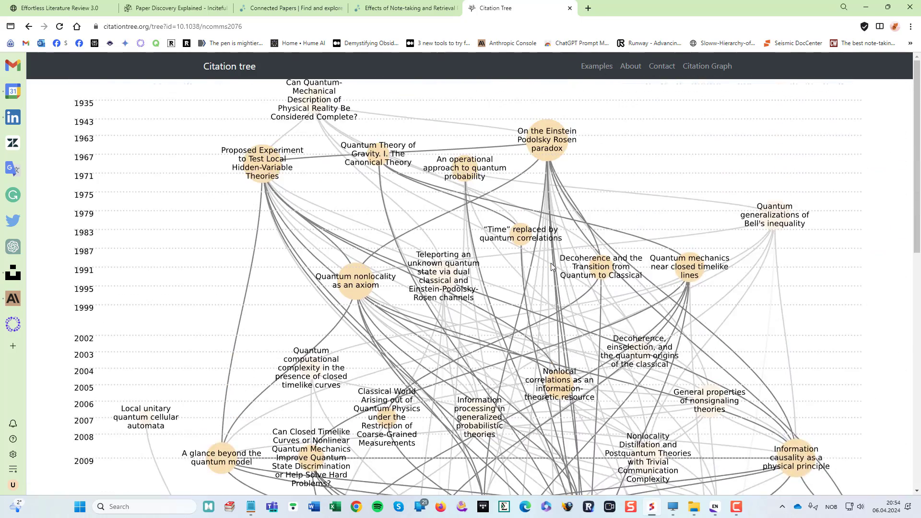
scroll(619, 277, "down", 11)
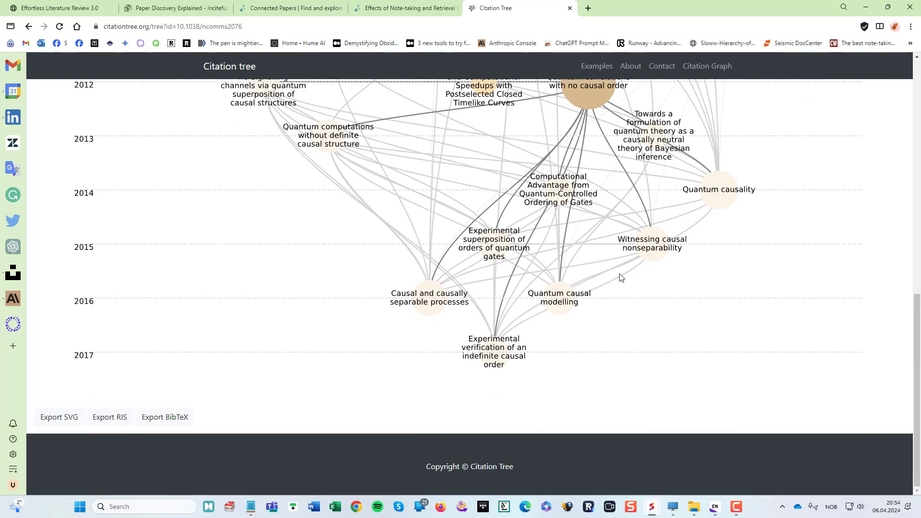
scroll(621, 277, "up", 3)
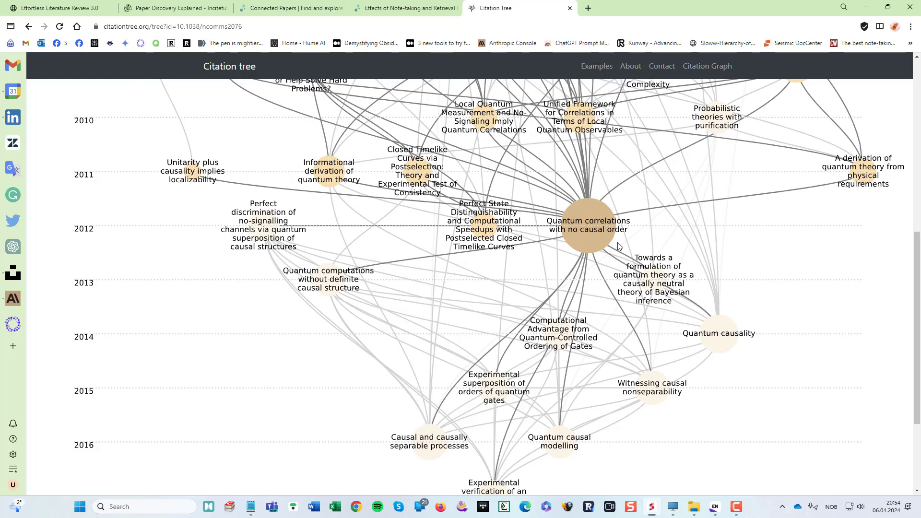
scroll(618, 246, "up", 5)
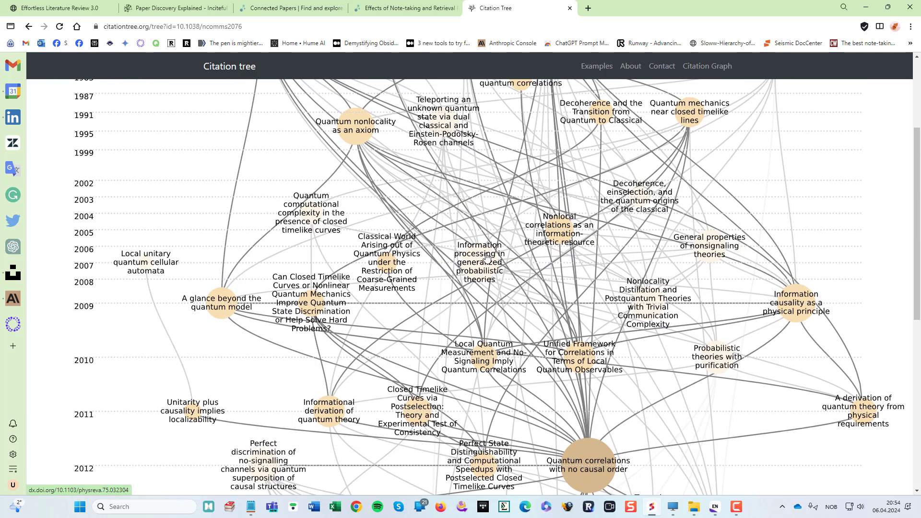
scroll(571, 304, "up", 3)
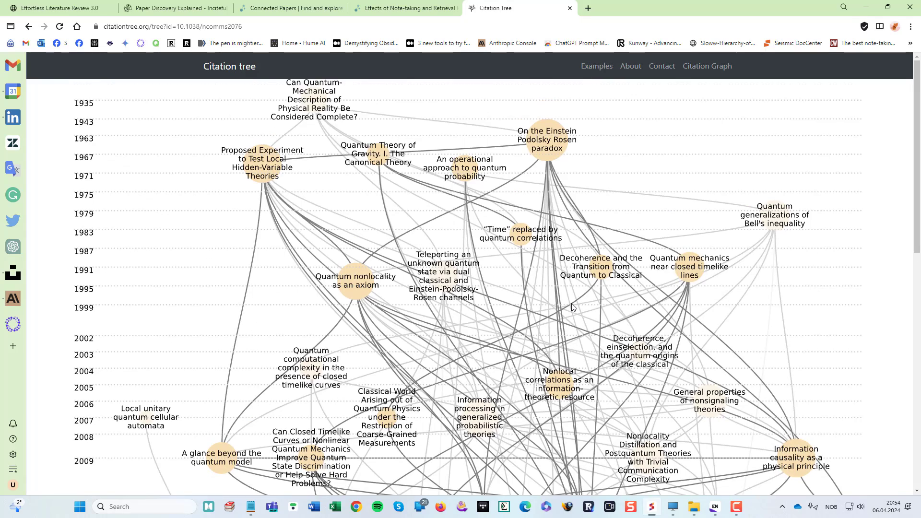
scroll(572, 306, "down", 5)
scroll(614, 316, "up", 5)
scroll(680, 192, "down", 10)
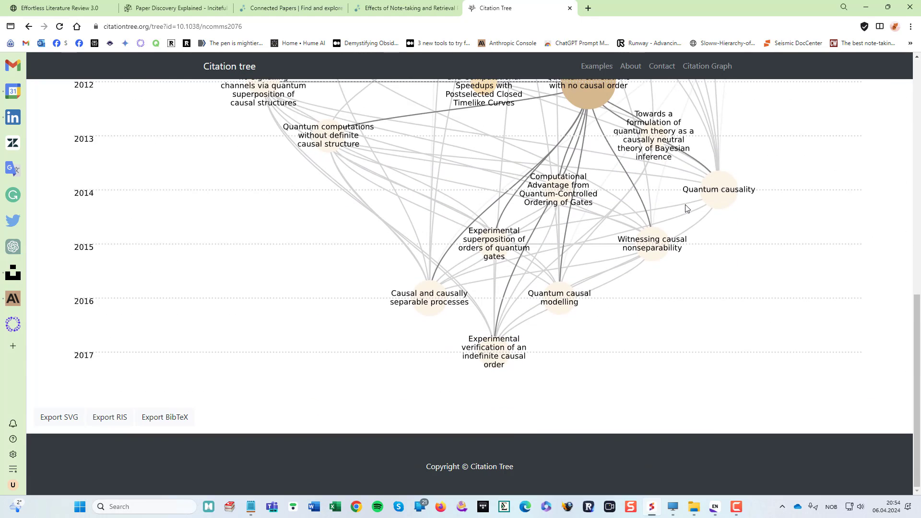
Export the citation tree as BibTeX and try to import it into EndNote with the standard BibTex filter.
left_click(165, 418)
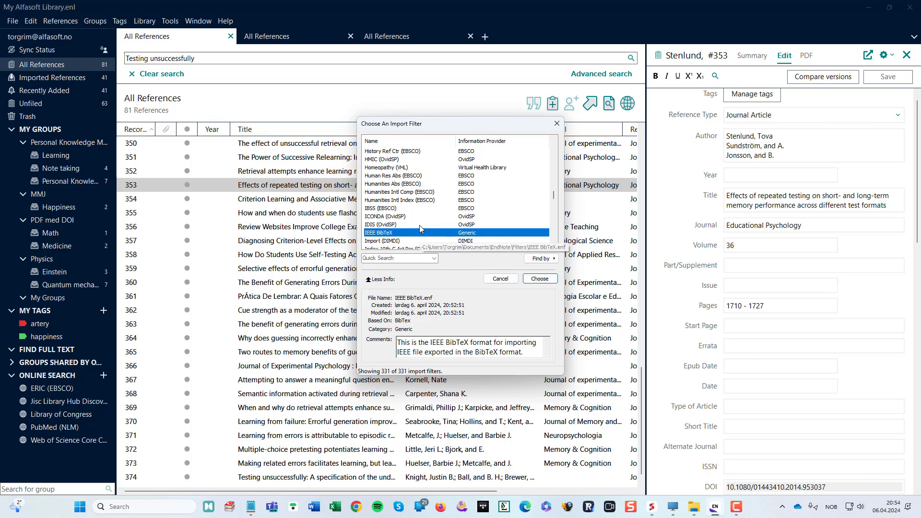
type("bib")
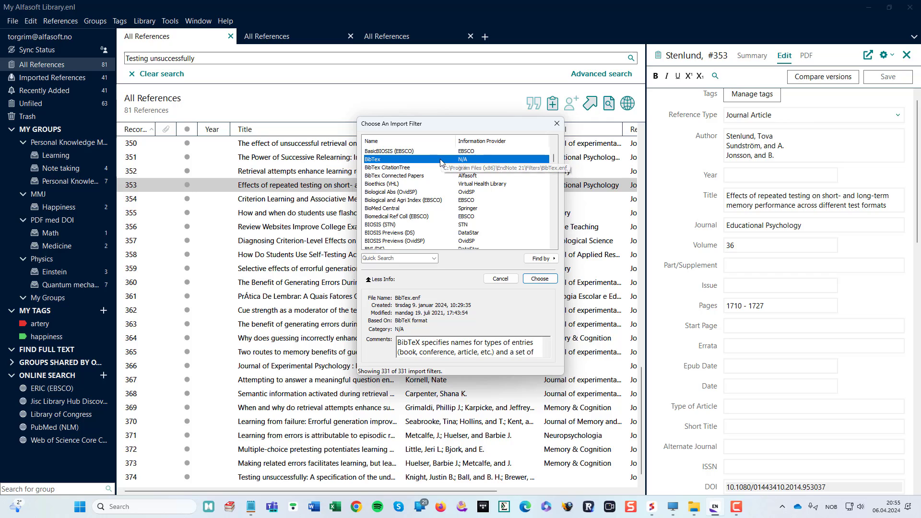
left_click(538, 281)
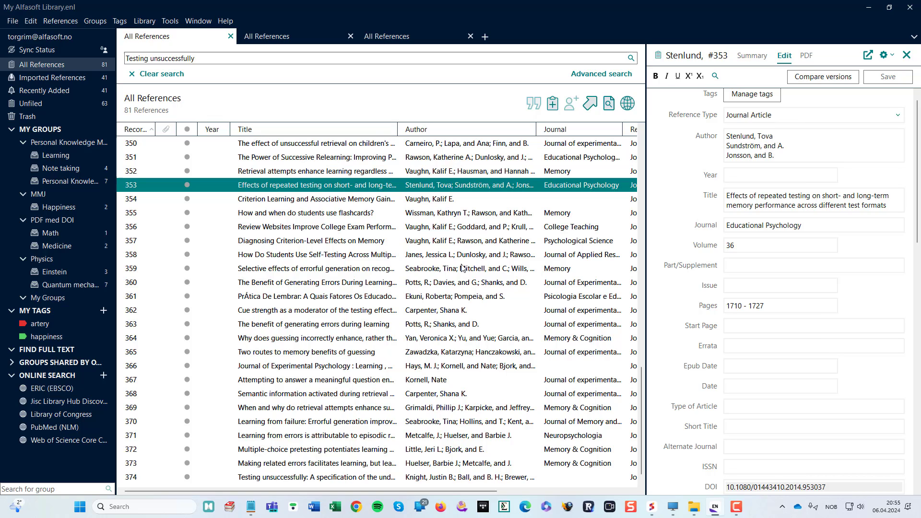
Find the exported file 10.1038_ncomms2076 (1).bib in the Downloads folder and open it in Notepad (Notisblokk).
key("super+e")
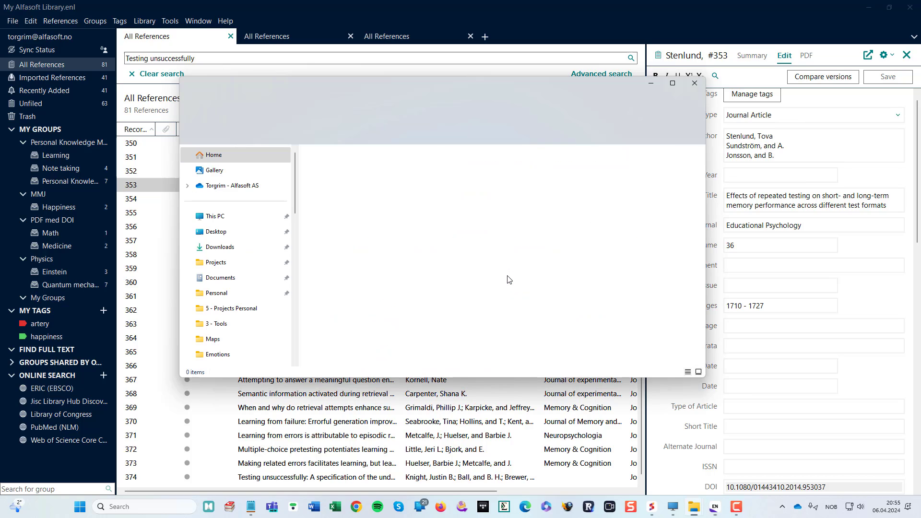
left_click(220, 246)
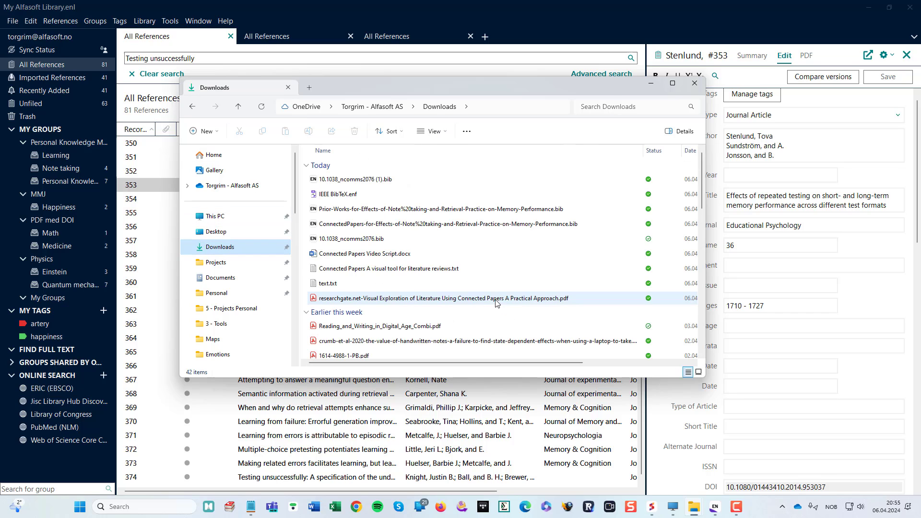
right_click(372, 183)
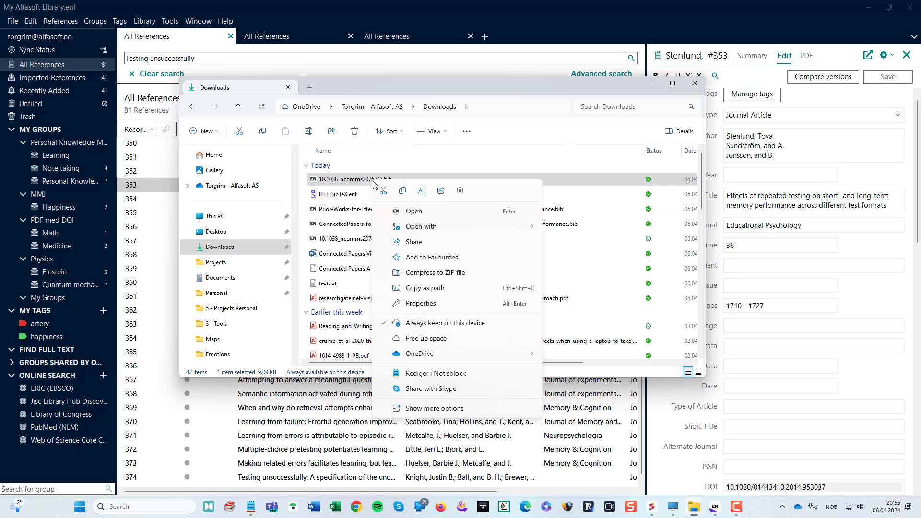
mouse_move(453, 233)
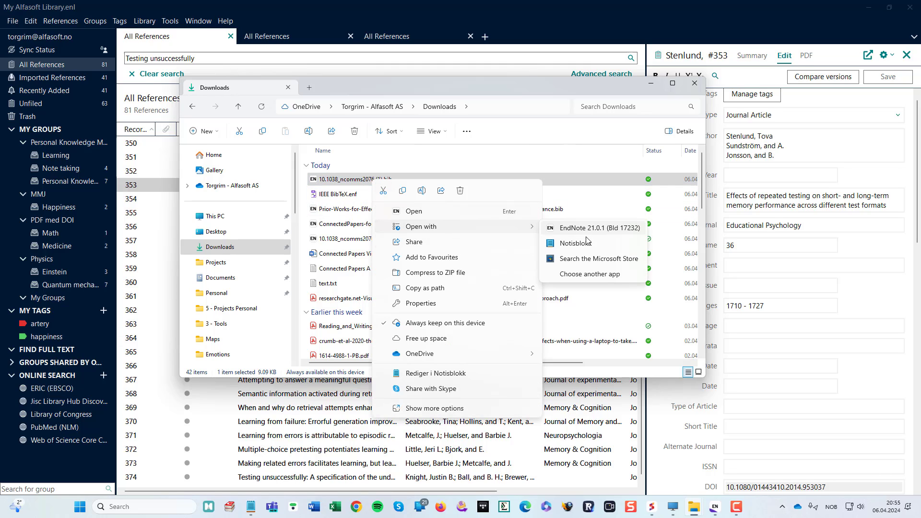
left_click(583, 240)
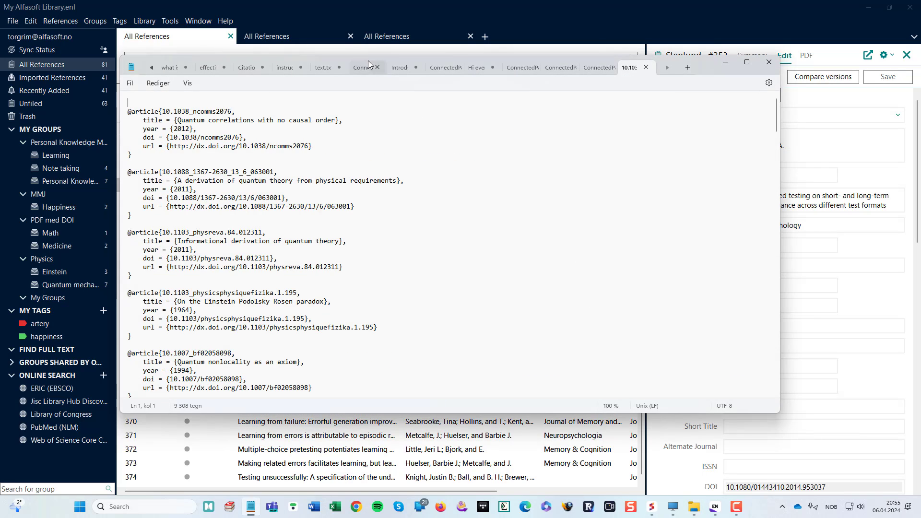
triple_click(239, 111)
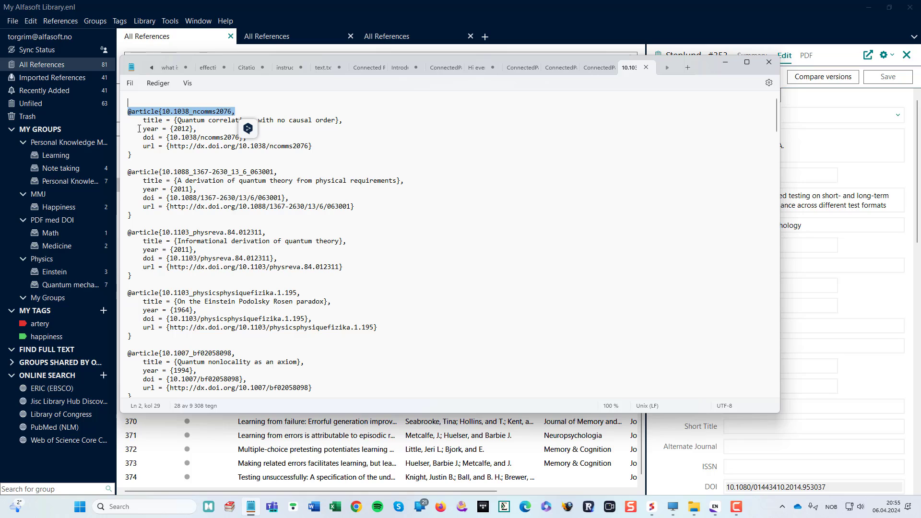
left_click_drag(143, 121, 127, 121)
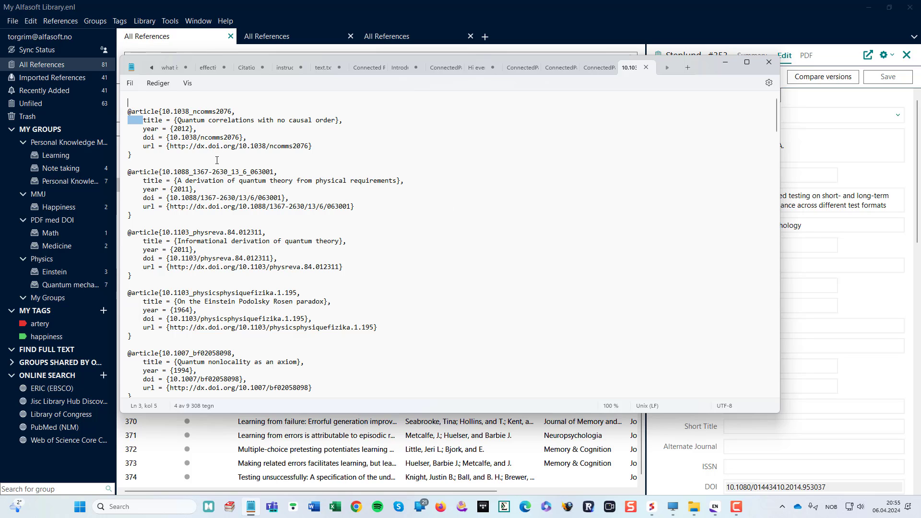
left_click(175, 120)
left_click_drag(176, 123, 126, 121)
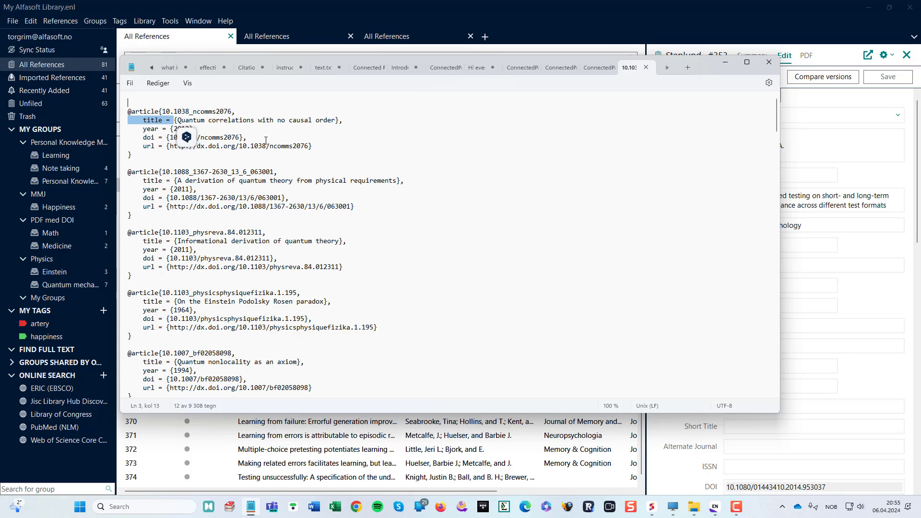
left_click(646, 67)
Return to the Downloads folder and import 10.1038_ncomms2076 (1).bib into EndNote with the BibTex CitationTree filter.
key("alt+Tab")
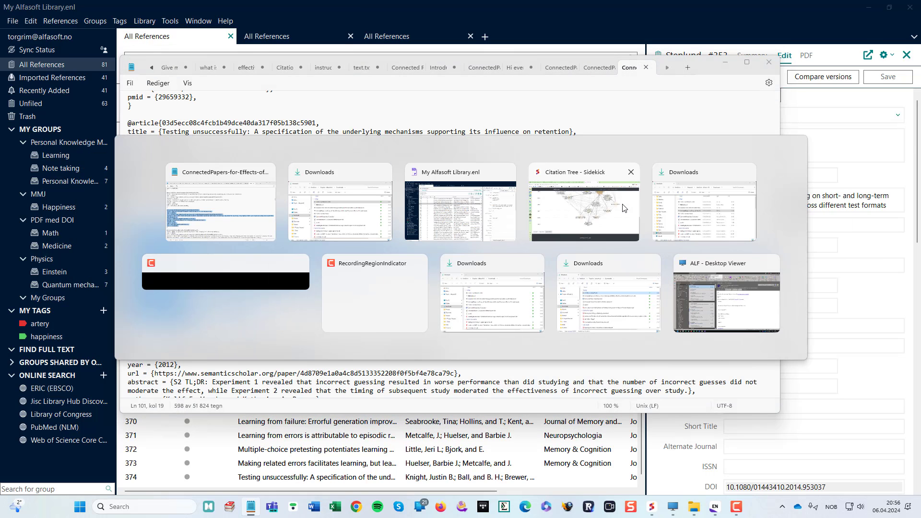
key("alt+Tab")
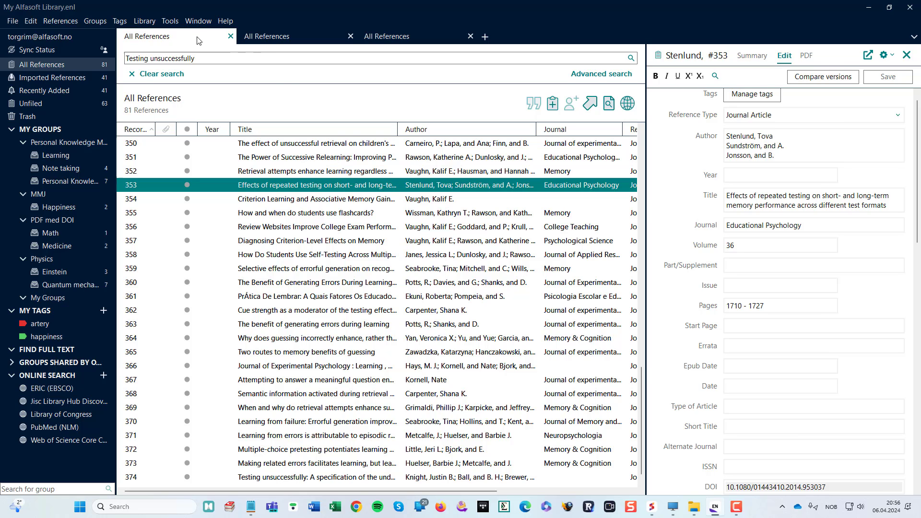
key("alt+Tab")
left_click(485, 238)
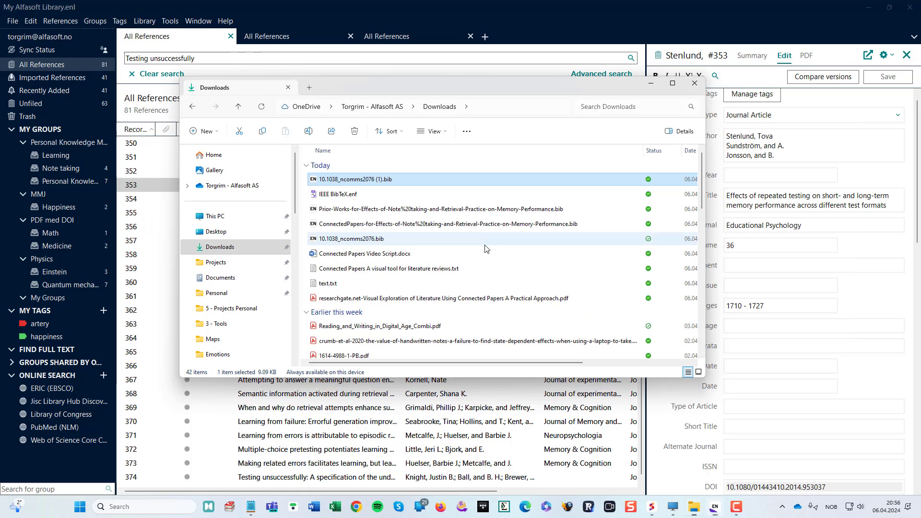
double_click(363, 180)
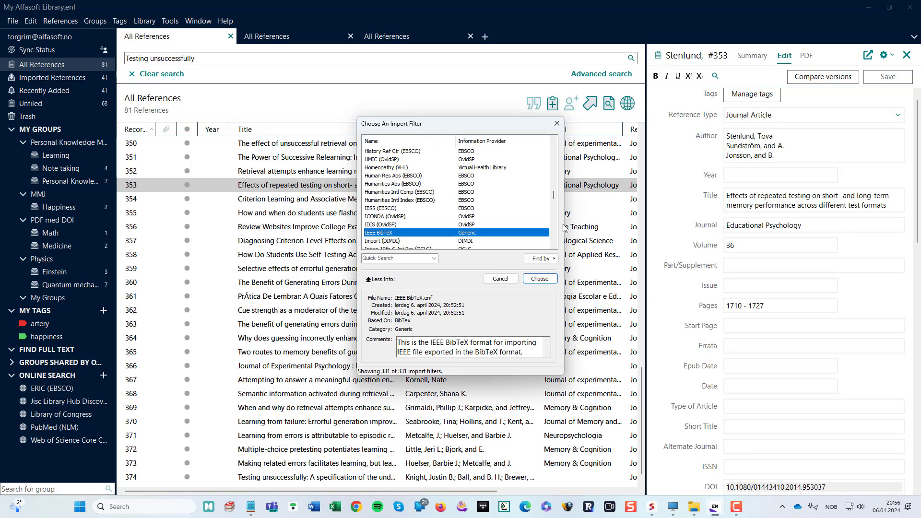
type("bi")
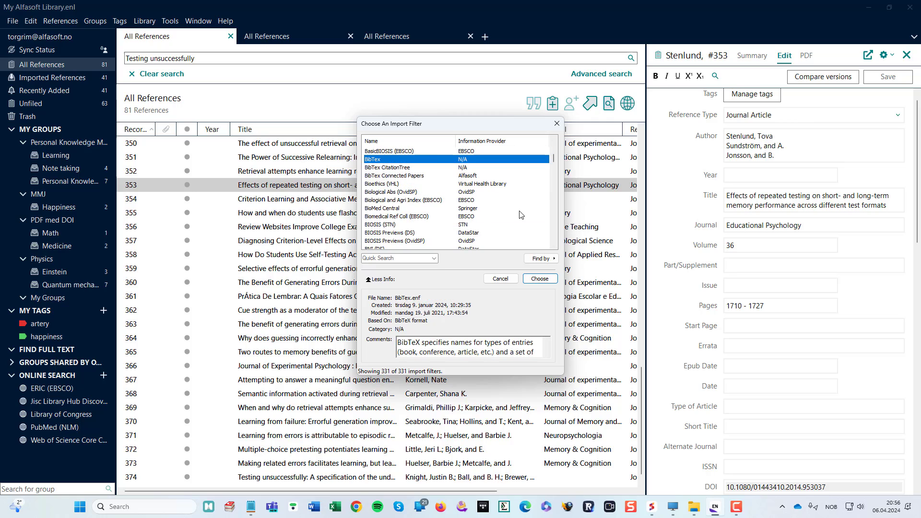
key("Down")
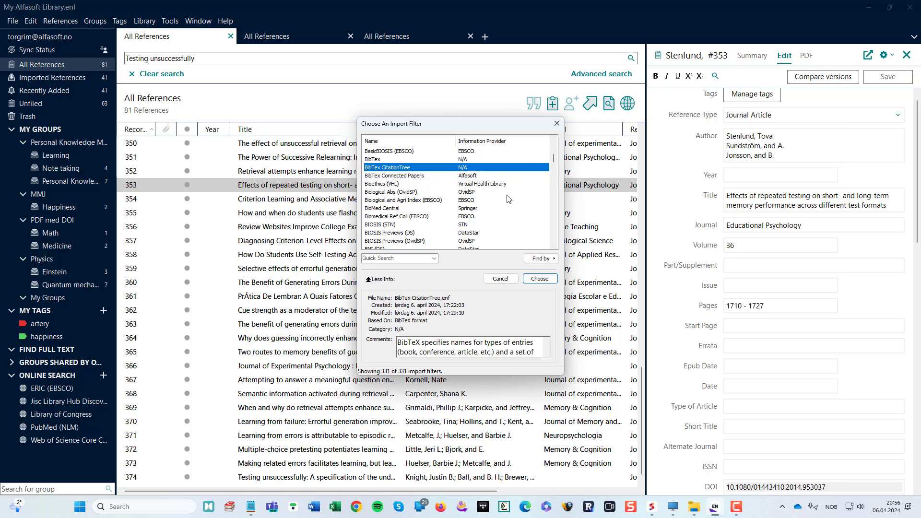
left_click(542, 280)
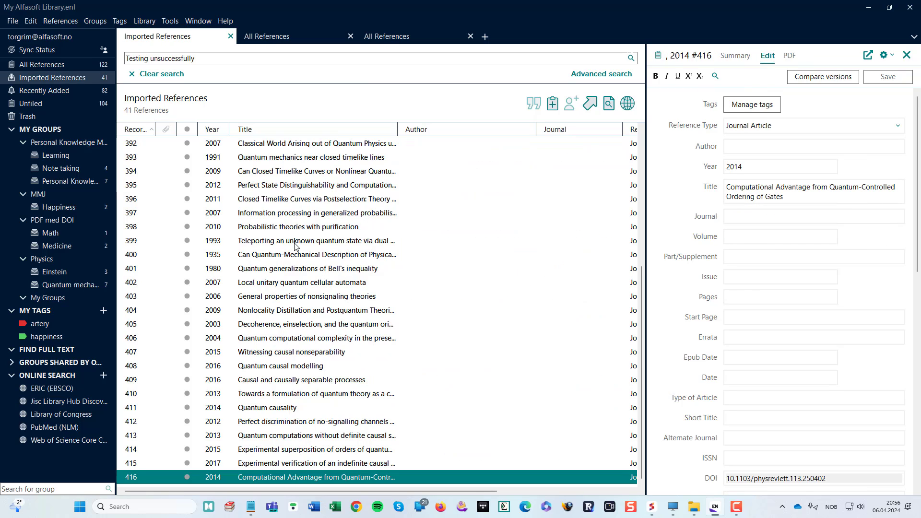
Widen the Year column in the imported references and display the record "Information processing in generalized probabilistic theories".
left_click_drag(230, 129, 296, 131)
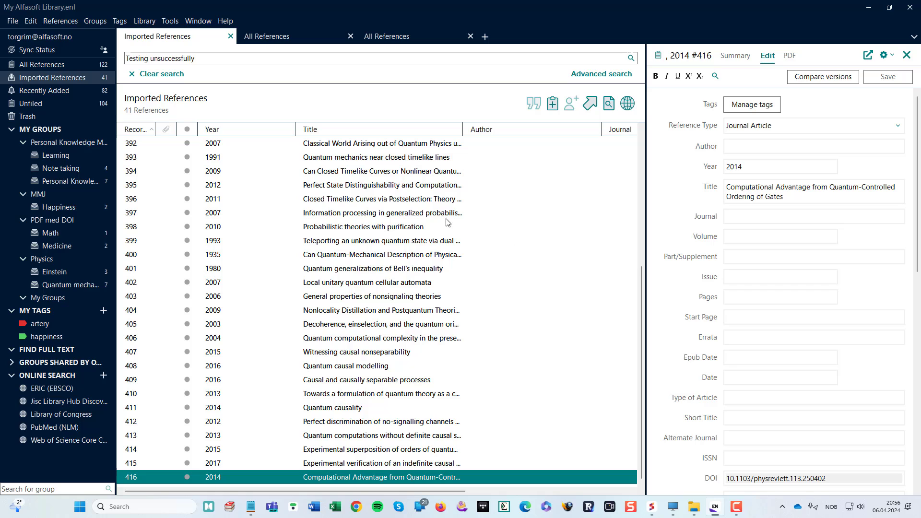
left_click(408, 212)
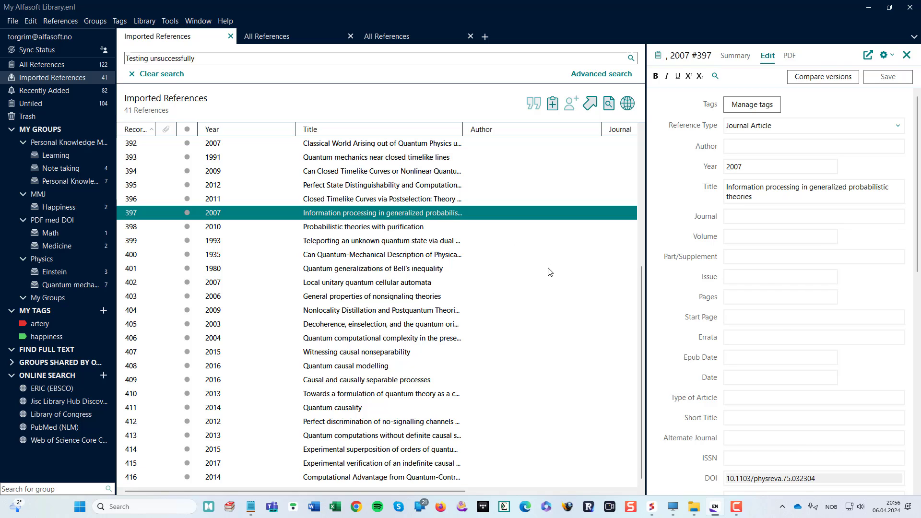
Examine the DOI and the other fields of the record "Information processing in generalized probabilistic theories".
scroll(712, 211, "down", 5)
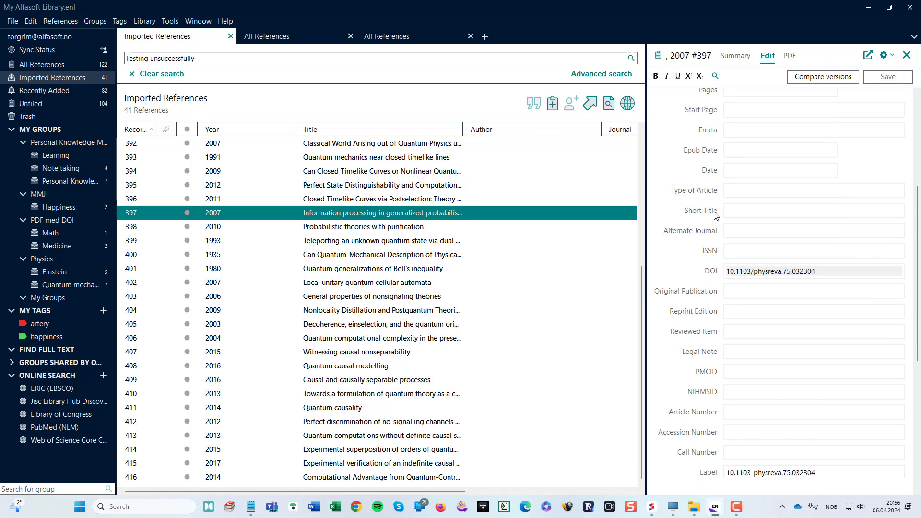
scroll(715, 215, "down", 6)
scroll(715, 215, "up", 5)
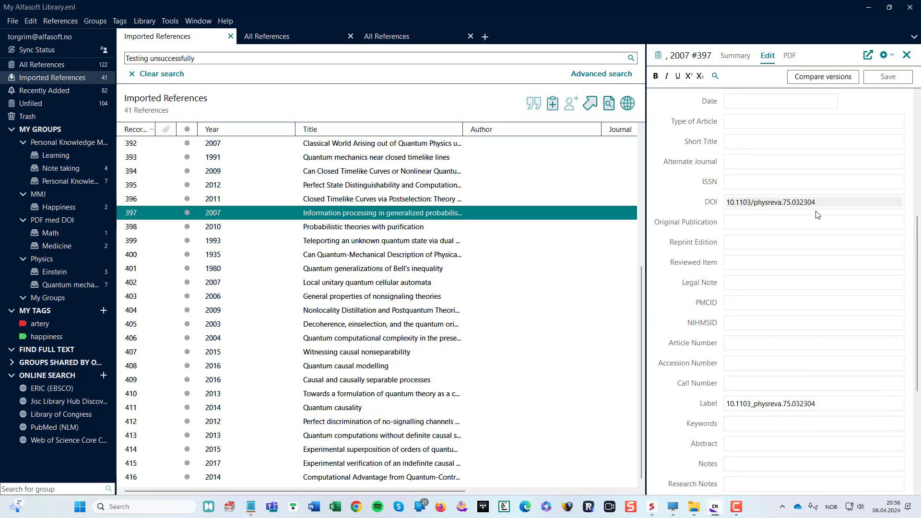
left_click_drag(817, 205, 720, 194)
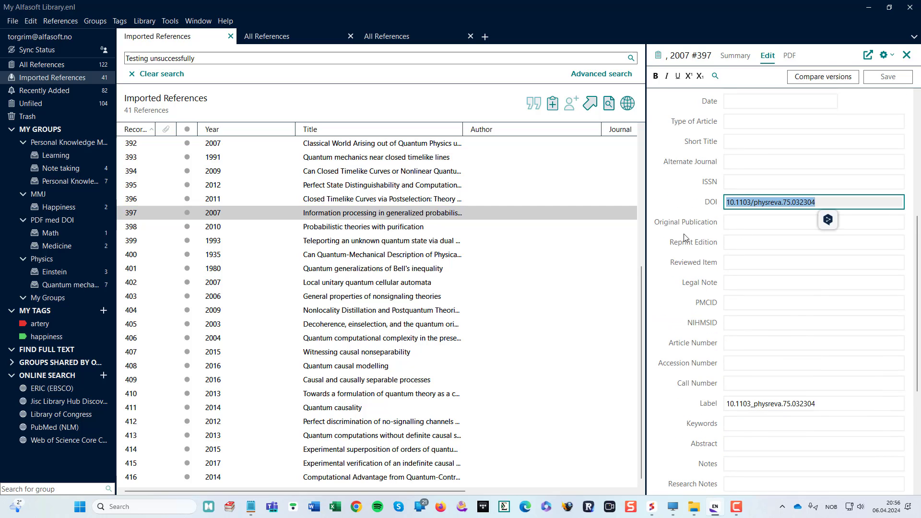
left_click(675, 186)
Find reference updates for "Information processing in generalized probabilistic theories" and update all of its fields with the available data.
left_click(362, 218)
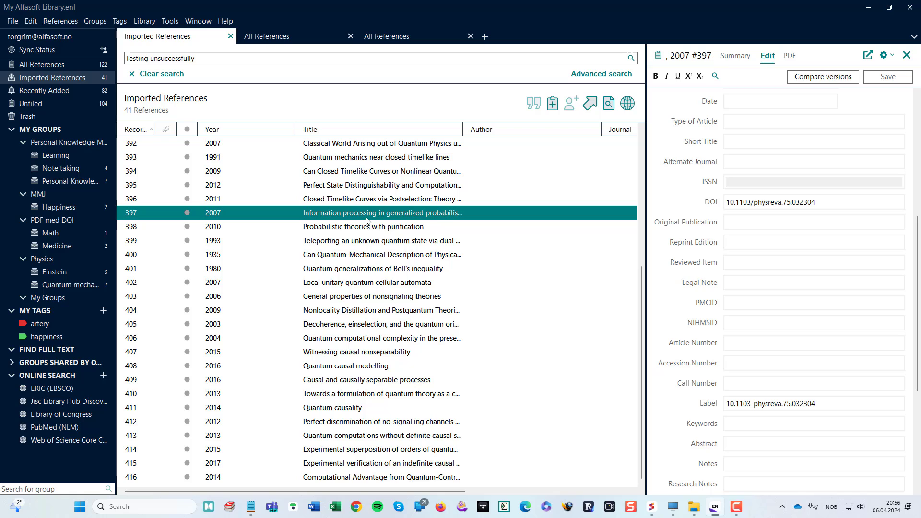
right_click(364, 217)
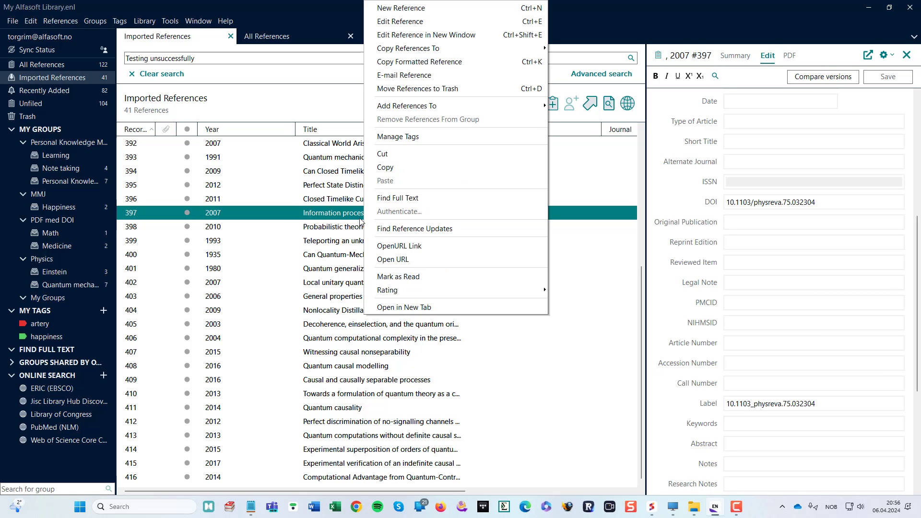
left_click(432, 229)
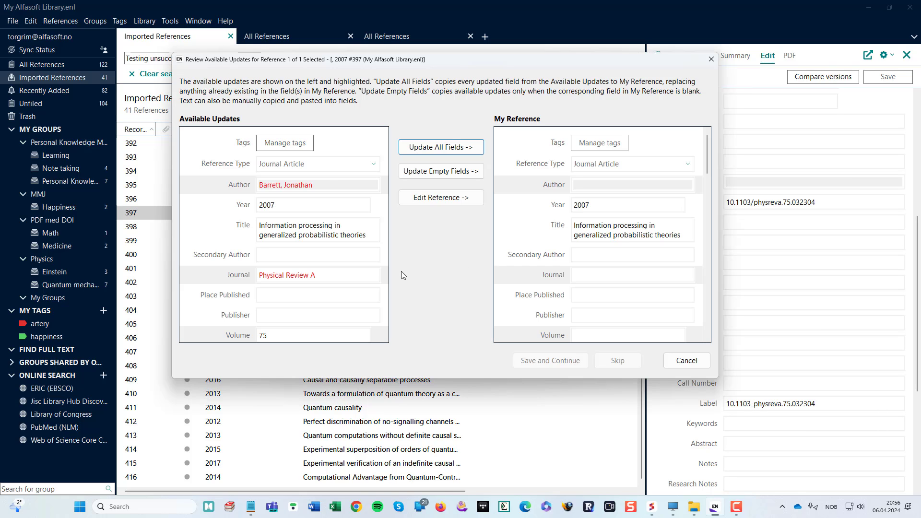
left_click(442, 148)
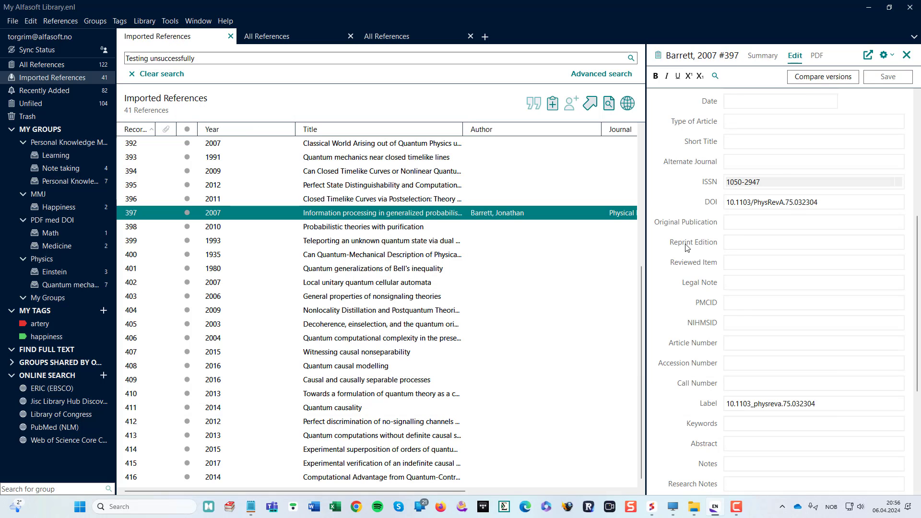
Review the author, journal, volume, issue and ISSN fields of the updated record "Information processing in generalized probabilistic theories".
left_click(447, 200)
left_click(465, 215)
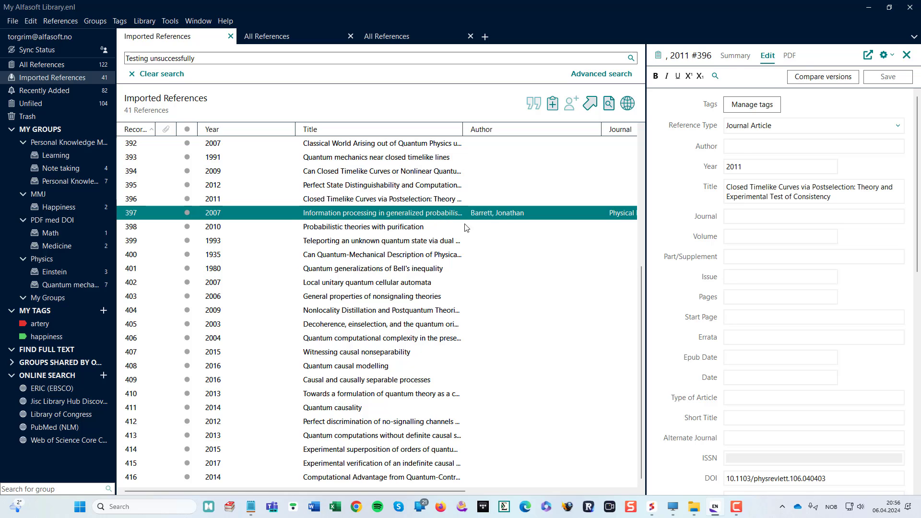
scroll(705, 236, "down", 2)
scroll(705, 236, "down", 5)
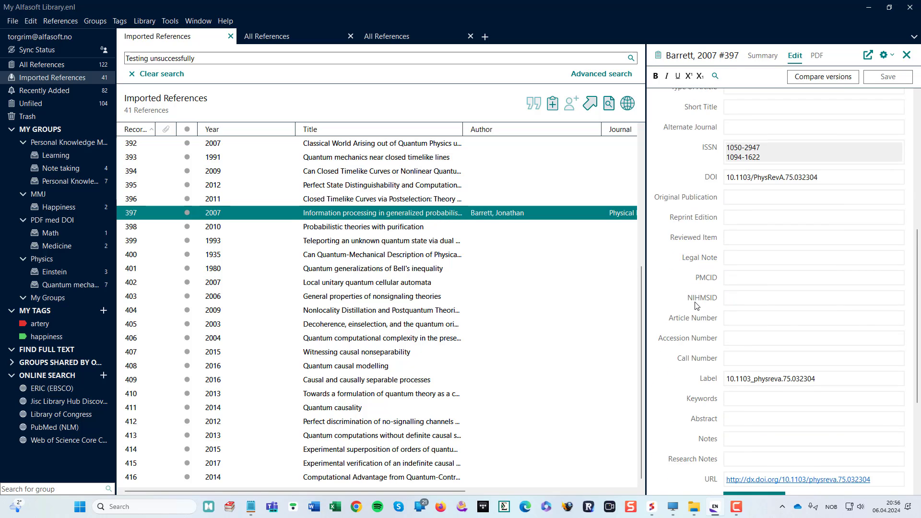
scroll(696, 306, "up", 5)
scroll(696, 306, "up", 1)
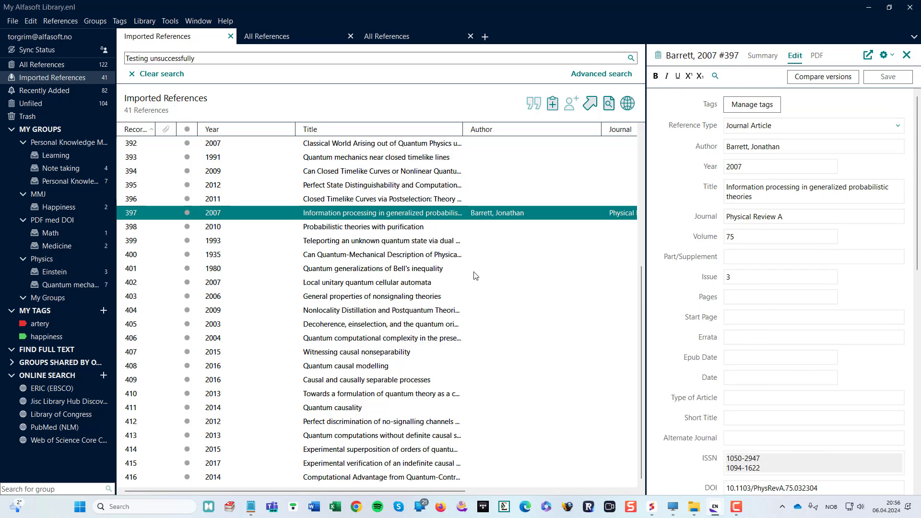
Select the consecutive references from "Classical World Arising out of Quantum Physics" through "Local unitary quantum cellular automata", and clear the selection.
left_click(379, 147)
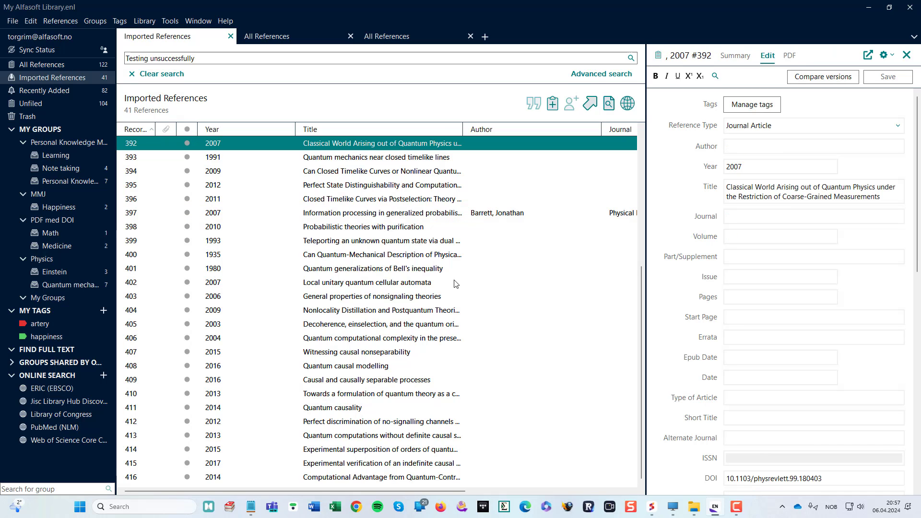
left_click(405, 287, "shift")
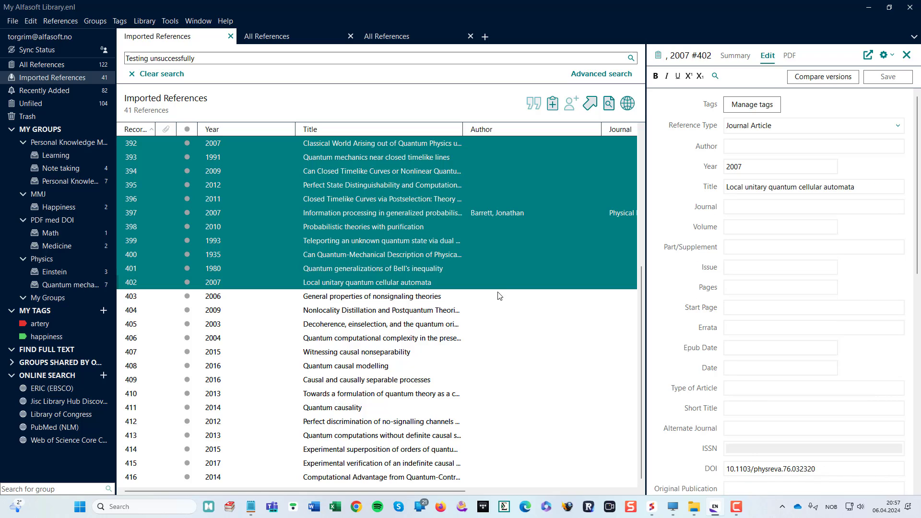
left_click(498, 286)
Select the non-adjacent references 393, 397, 400, 406 and 411, show the commands available for them, and dismiss these without running any.
left_click(427, 160)
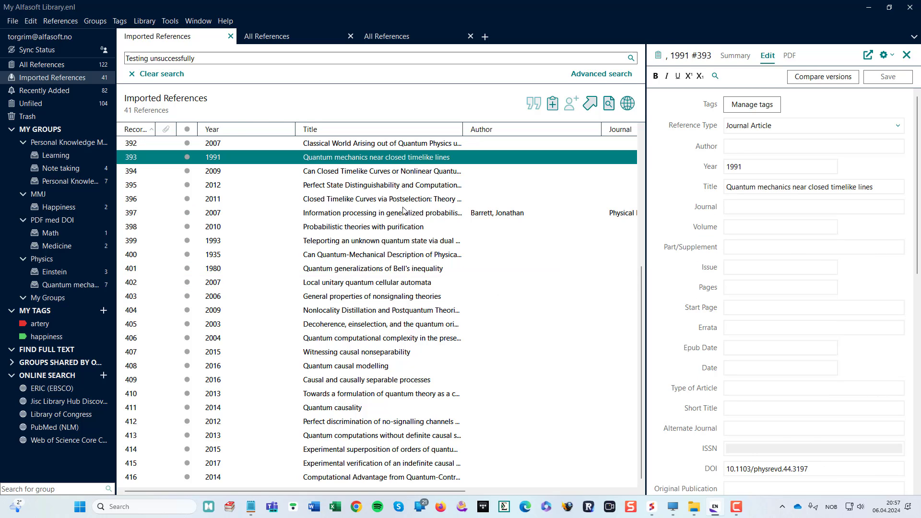
left_click(403, 211, "ctrl")
left_click(416, 255, "ctrl")
left_click(423, 340, "ctrl")
left_click(434, 407, "ctrl")
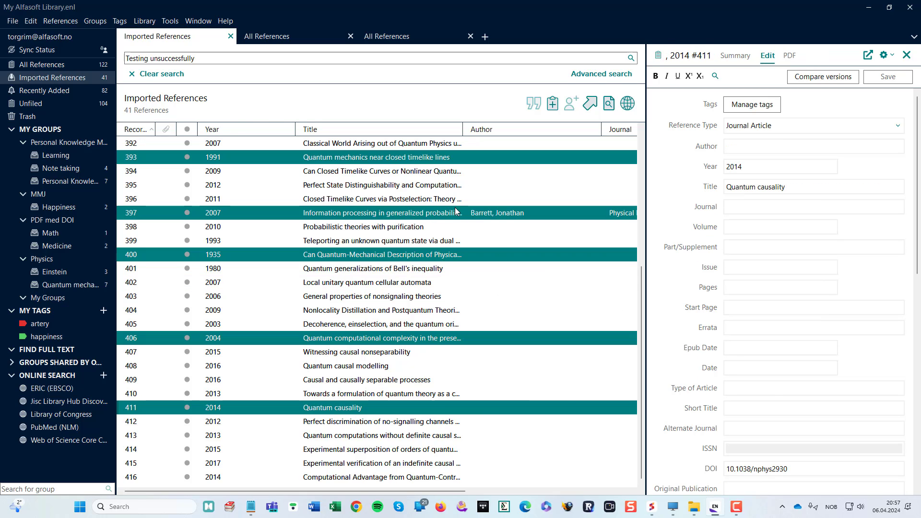
right_click(456, 210)
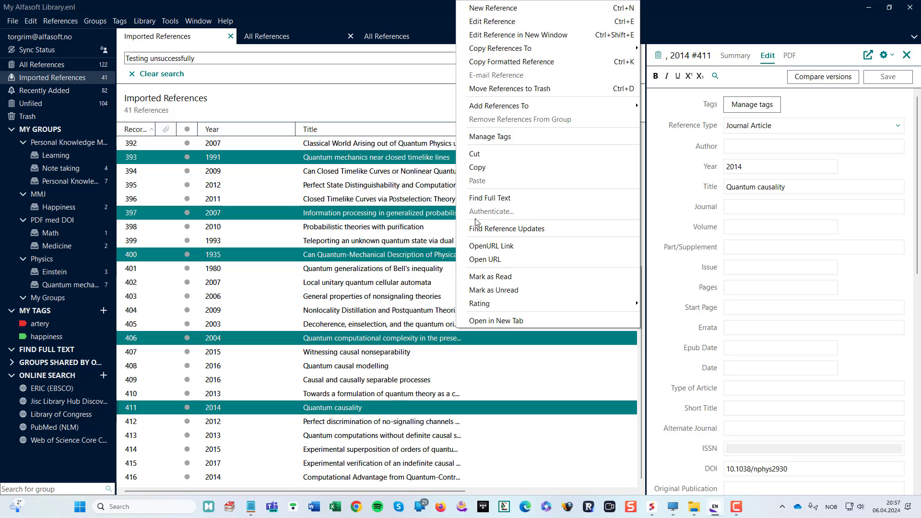
left_click(382, 193)
Select all imported references, and return to displaying the single record "A derivation of quantum theory from physical requirements".
left_click(410, 183)
key("ctrl+a")
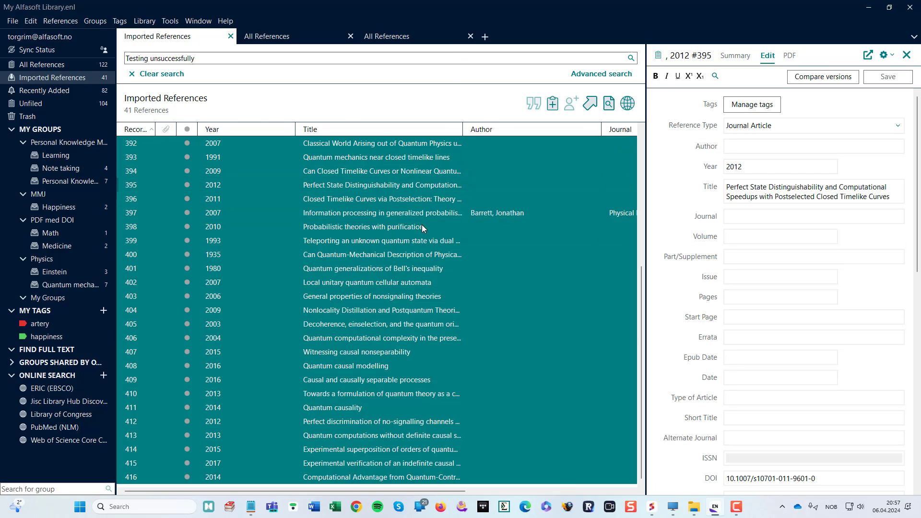
left_click(388, 215)
scroll(529, 290, "up", 5)
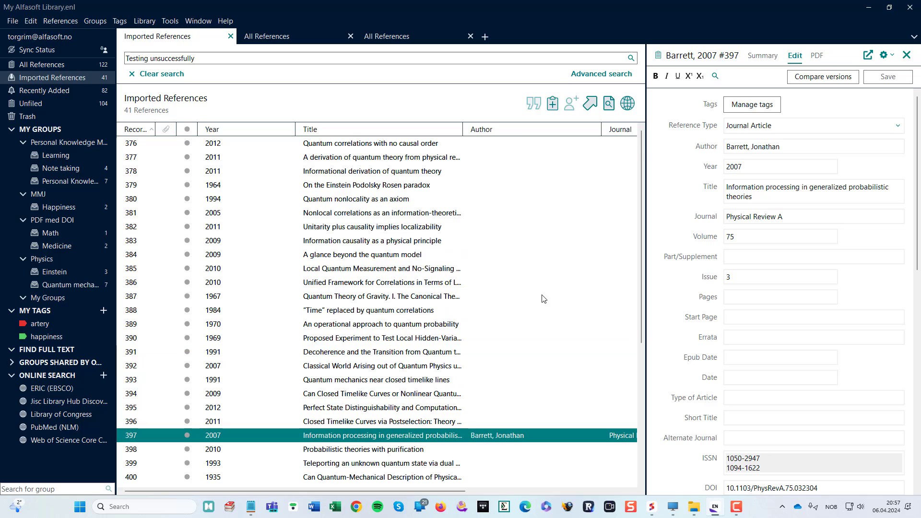
left_click(397, 157)
Open the BibTex CitationTree import filter, examine its Journal Article template, and close the filter and the filter manager.
left_click(170, 21)
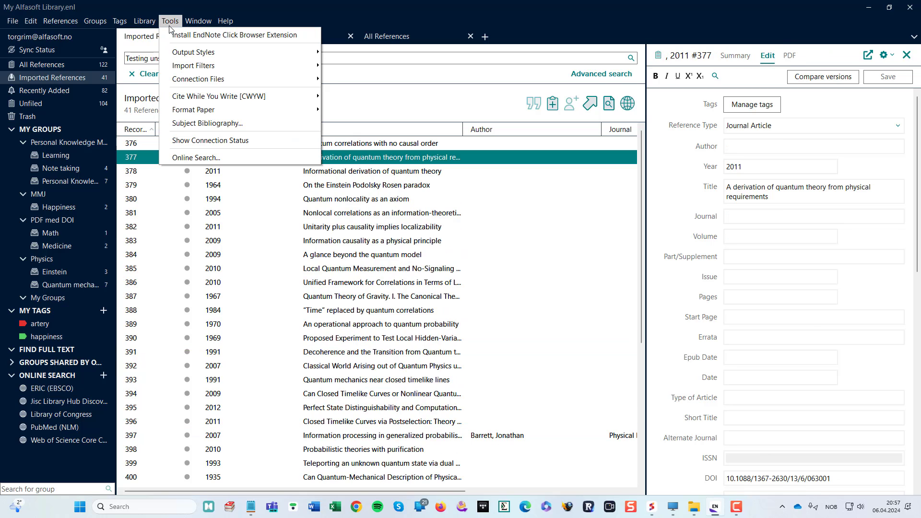
mouse_move(249, 65)
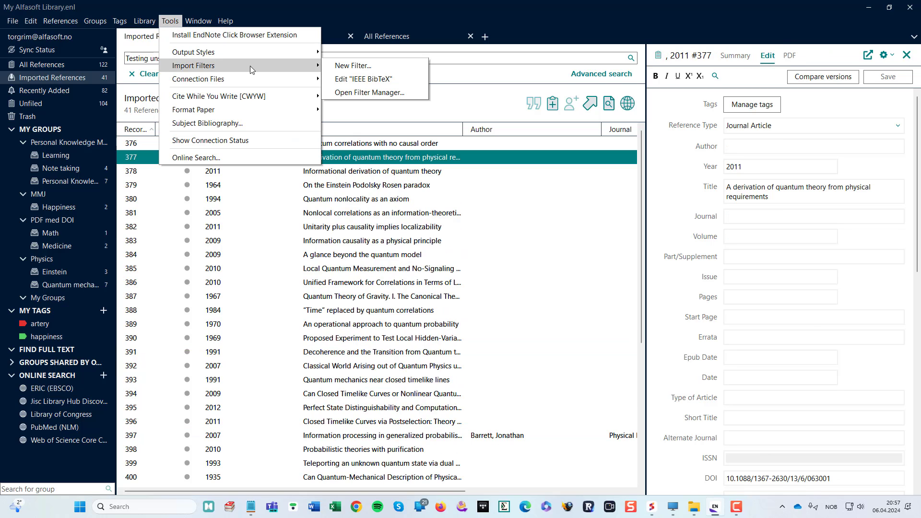
left_click(370, 91)
left_click(158, 139)
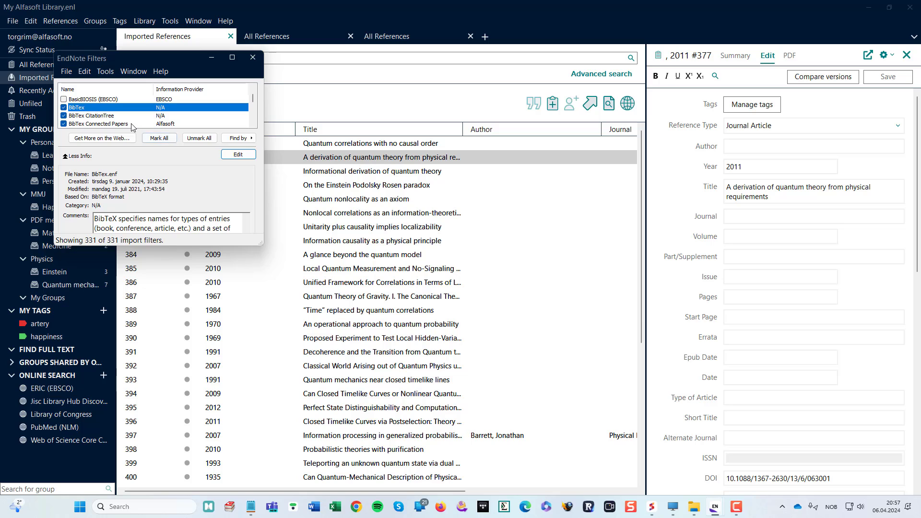
left_click(131, 117)
left_click(238, 154)
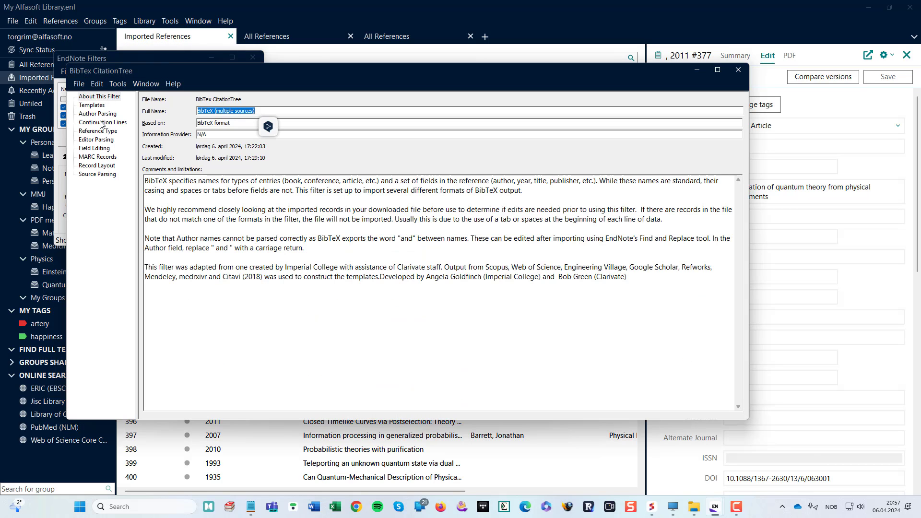
left_click(92, 105)
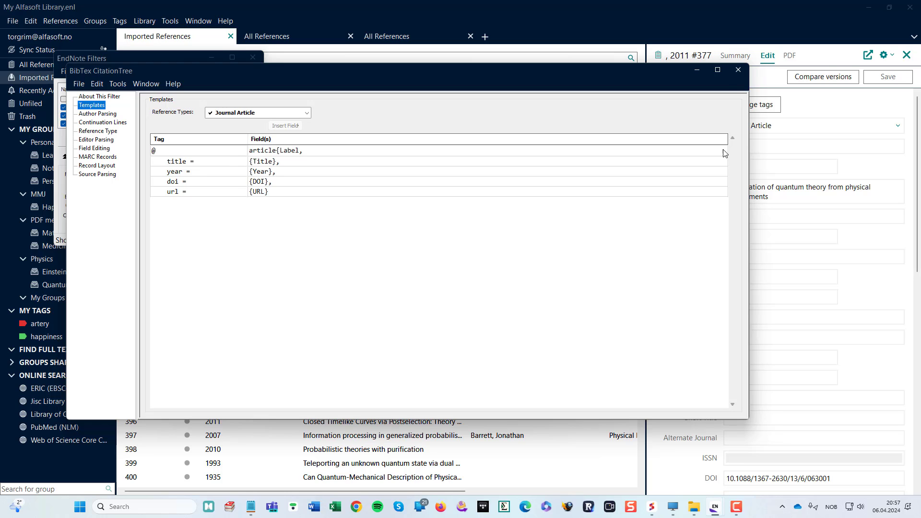
left_click(738, 70)
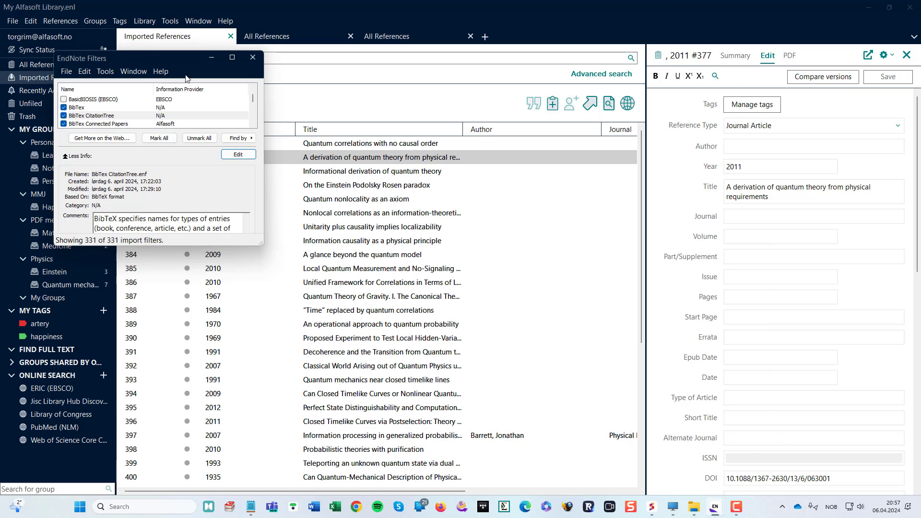
left_click_drag(173, 56, 393, 162)
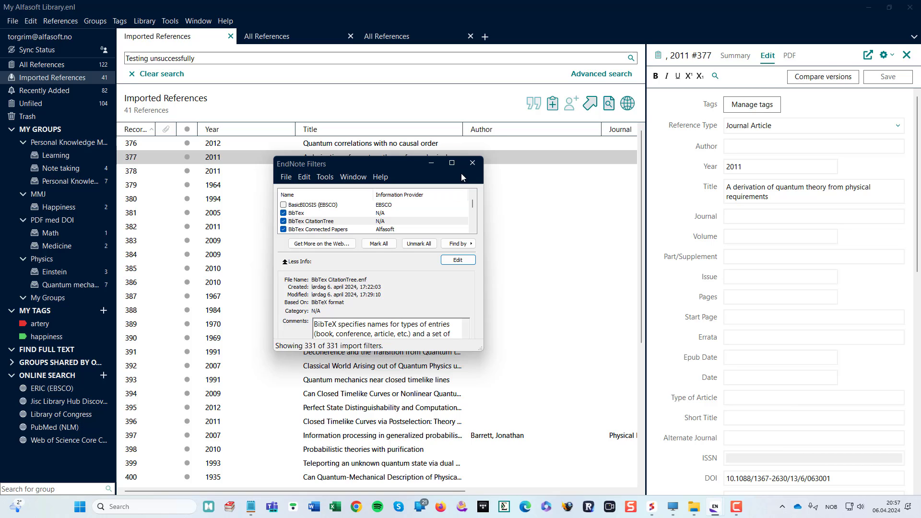
left_click(471, 165)
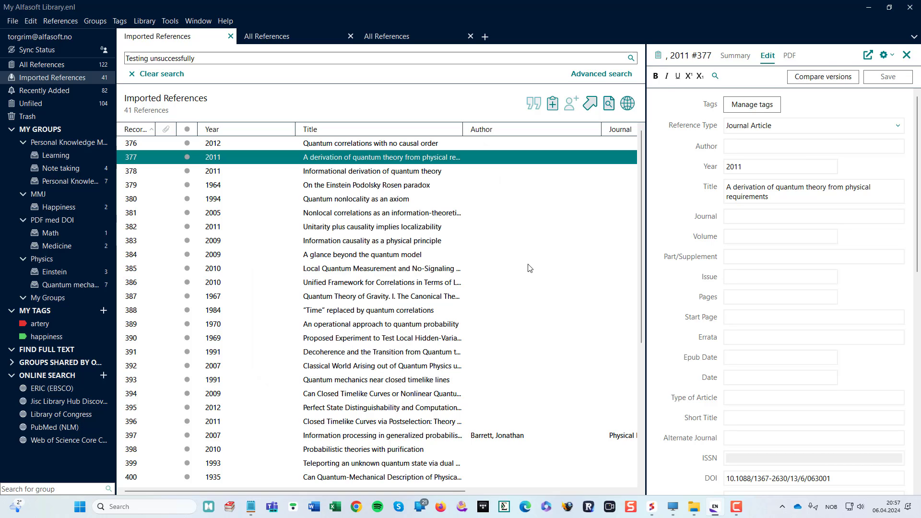